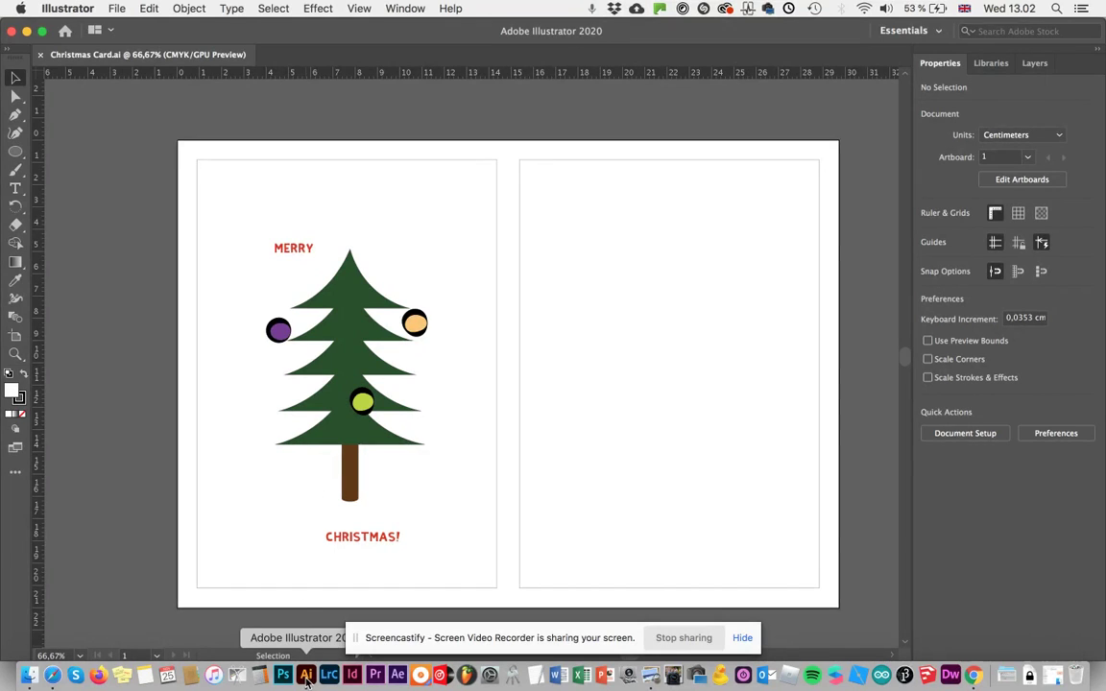
Create a new document from the A4 print preset with centimeters as units and landscape orientation
left_click(115, 9)
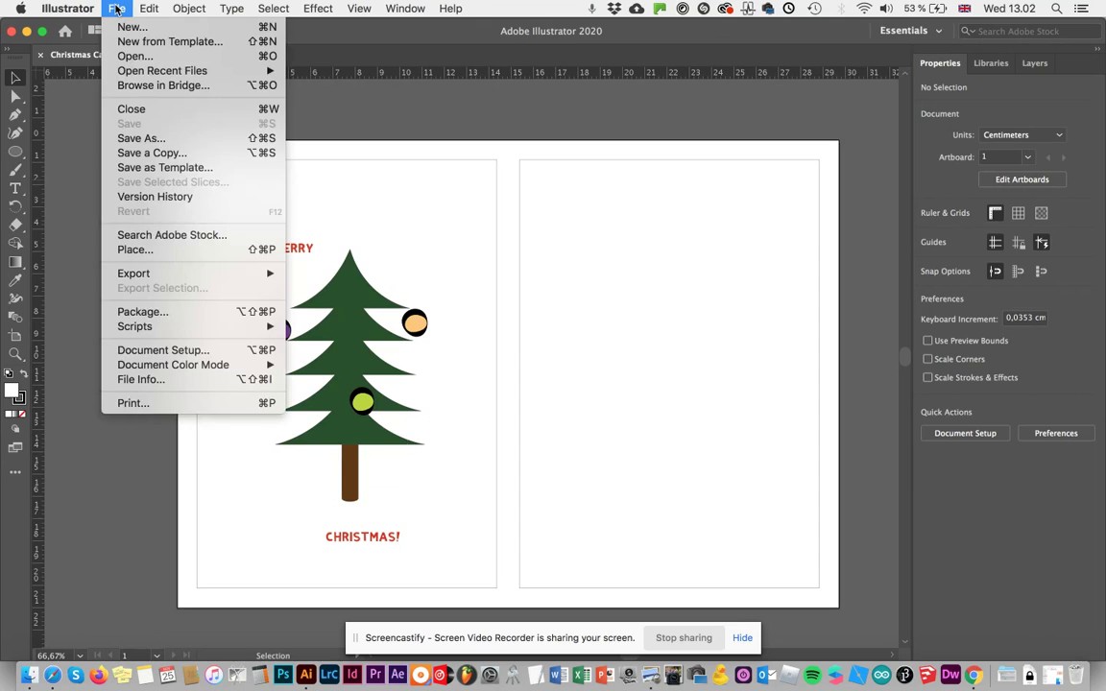
left_click(129, 27)
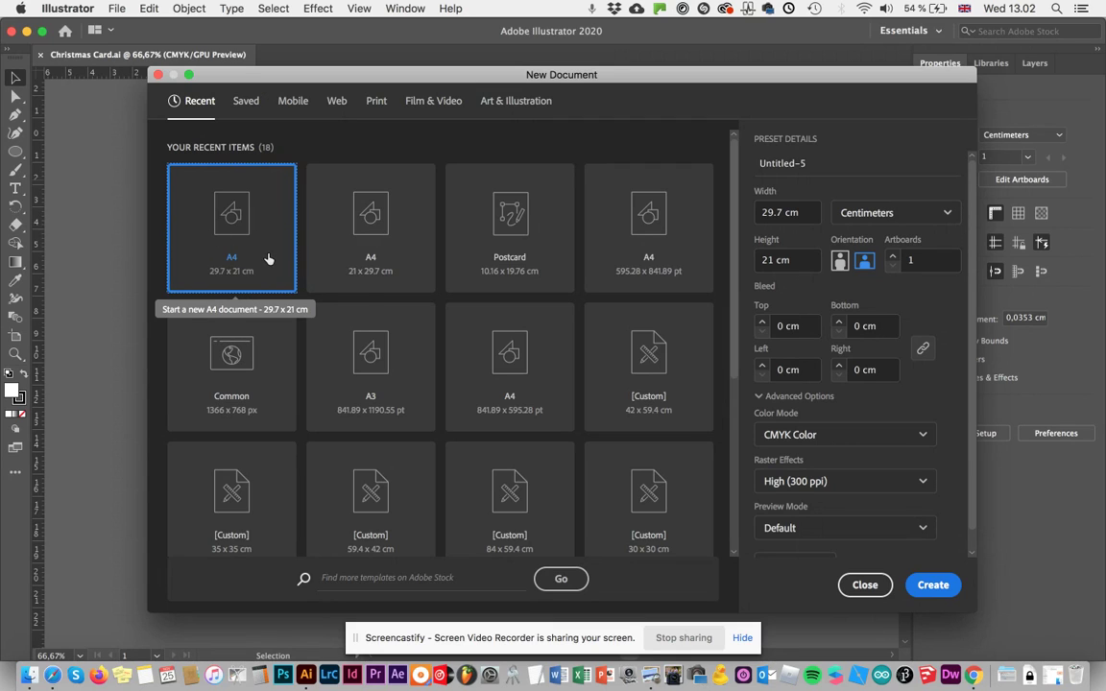
left_click(375, 102)
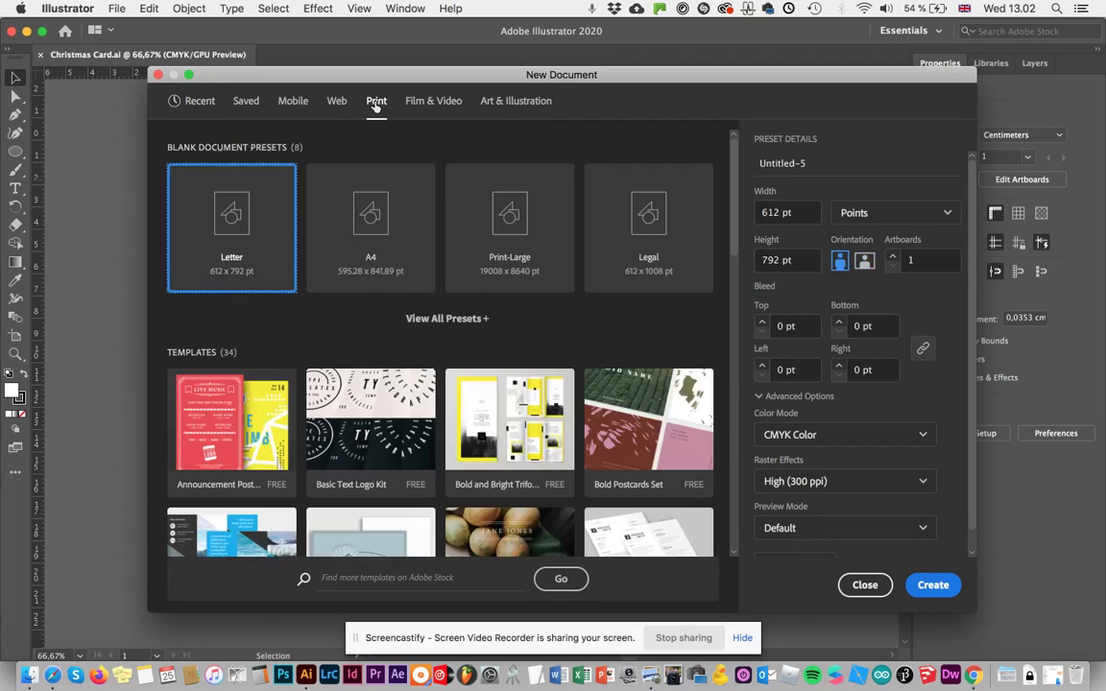
left_click(387, 237)
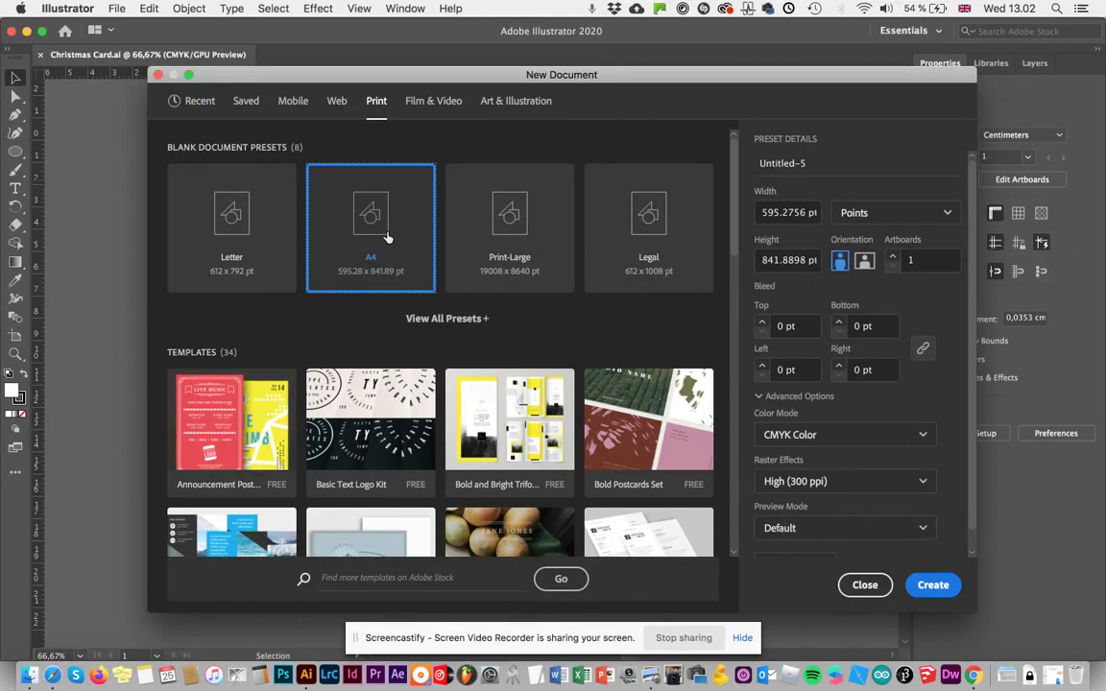
left_click(878, 214)
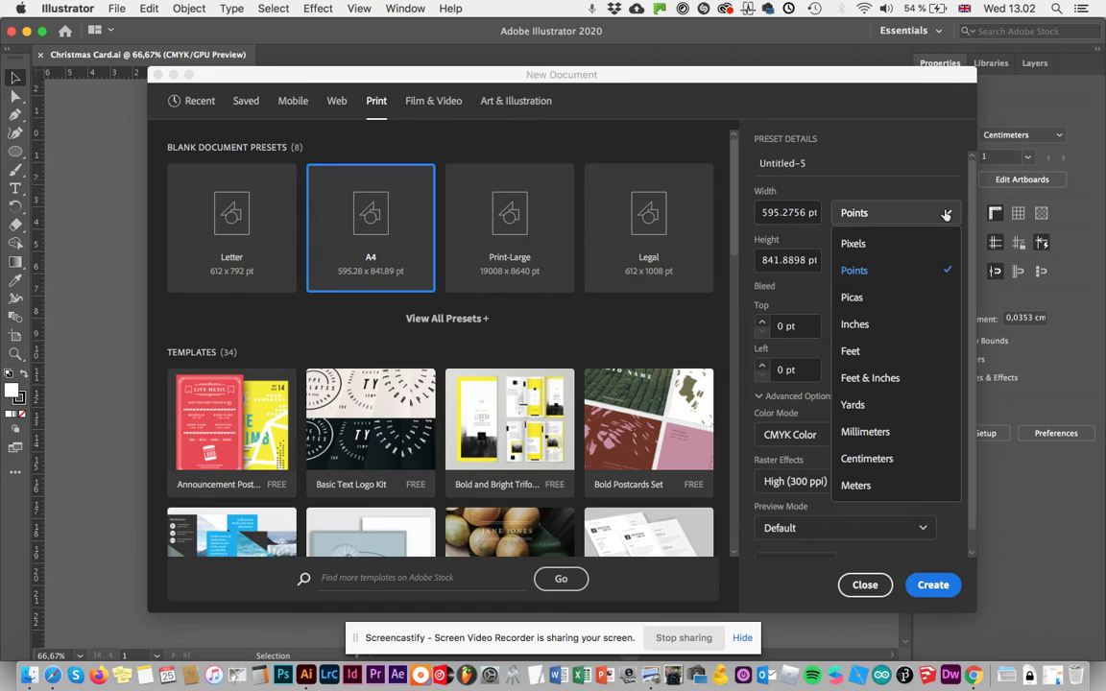
left_click(868, 460)
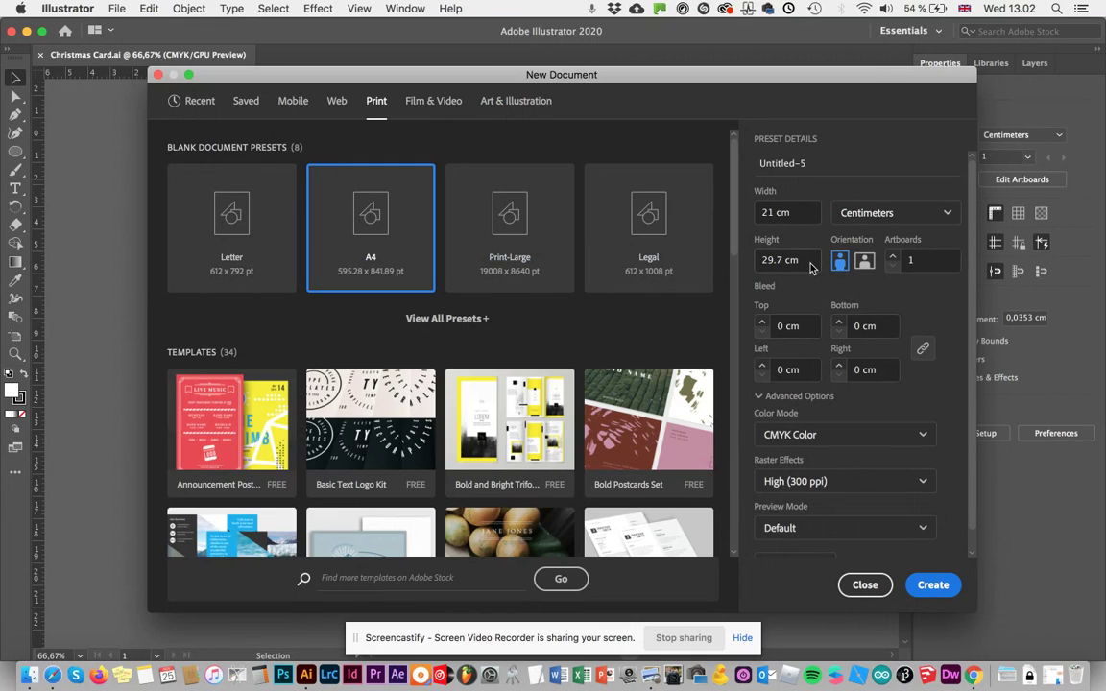
left_click(864, 262)
left_click(930, 584)
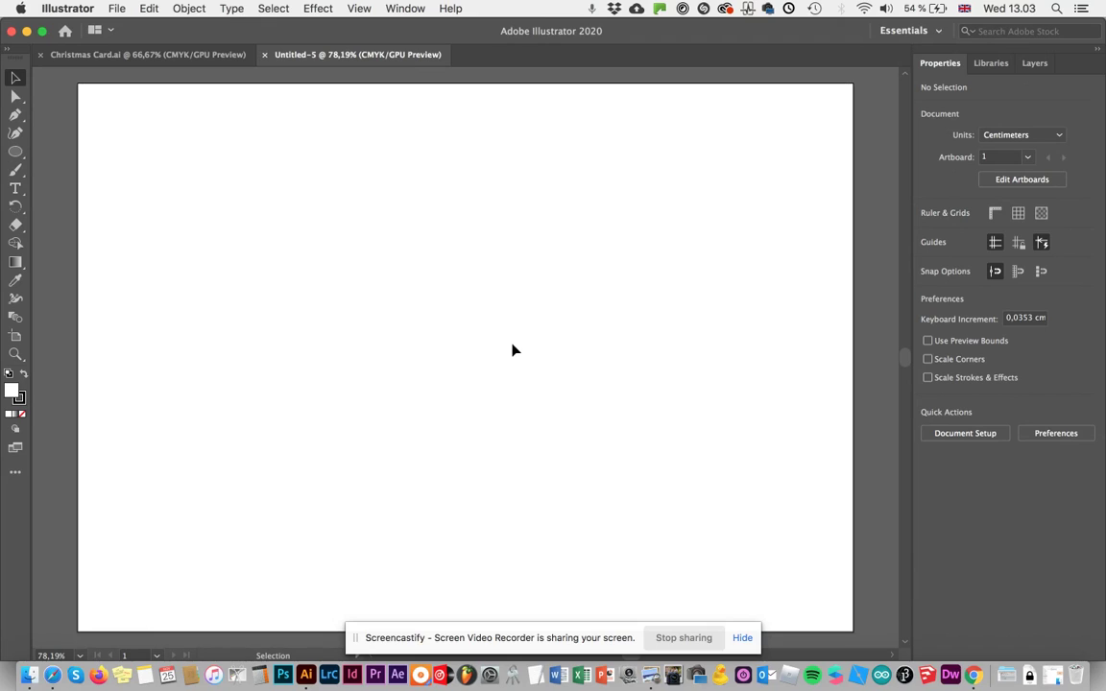
View the finished layout in Christmas Card.ai and return to the new blank document
left_click(165, 53)
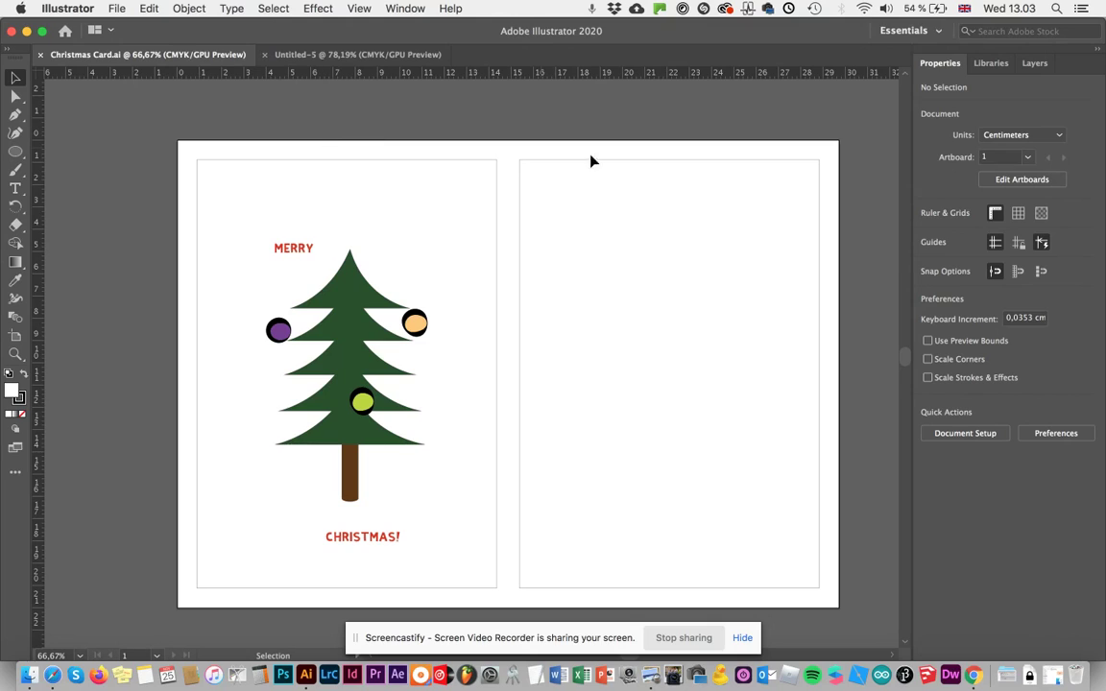
left_click(363, 55)
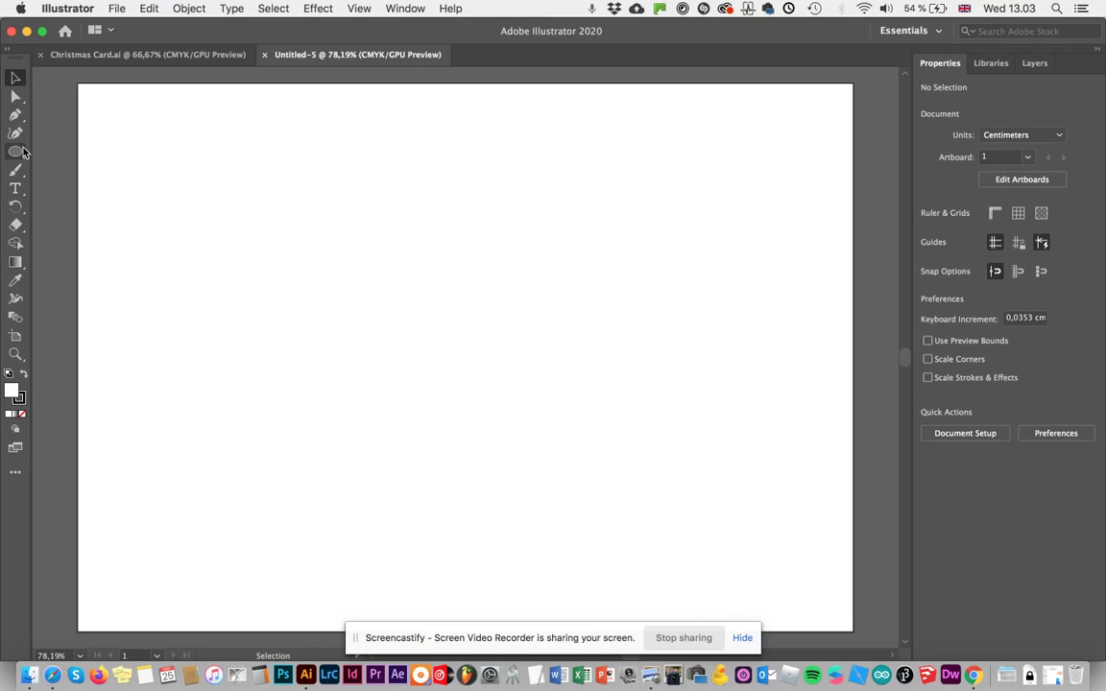
Try the Automation workspace and restore the Essentials workspace
left_click(930, 35)
left_click(920, 45)
left_click(403, 8)
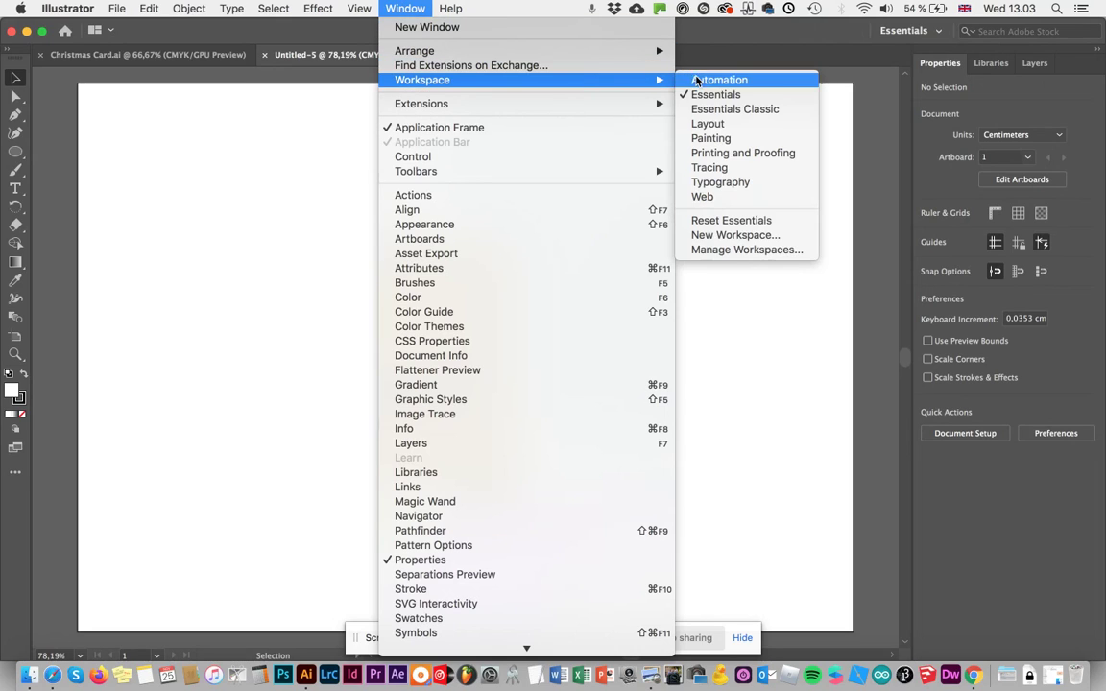
left_click(465, 13)
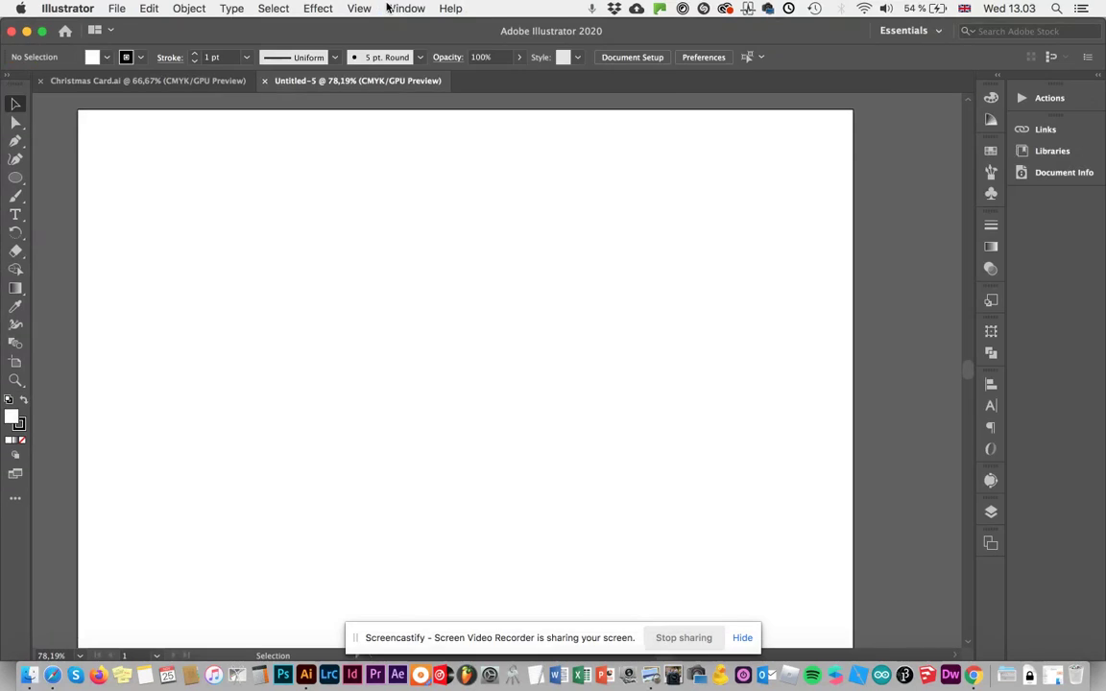
left_click(404, 9)
mouse_move(582, 84)
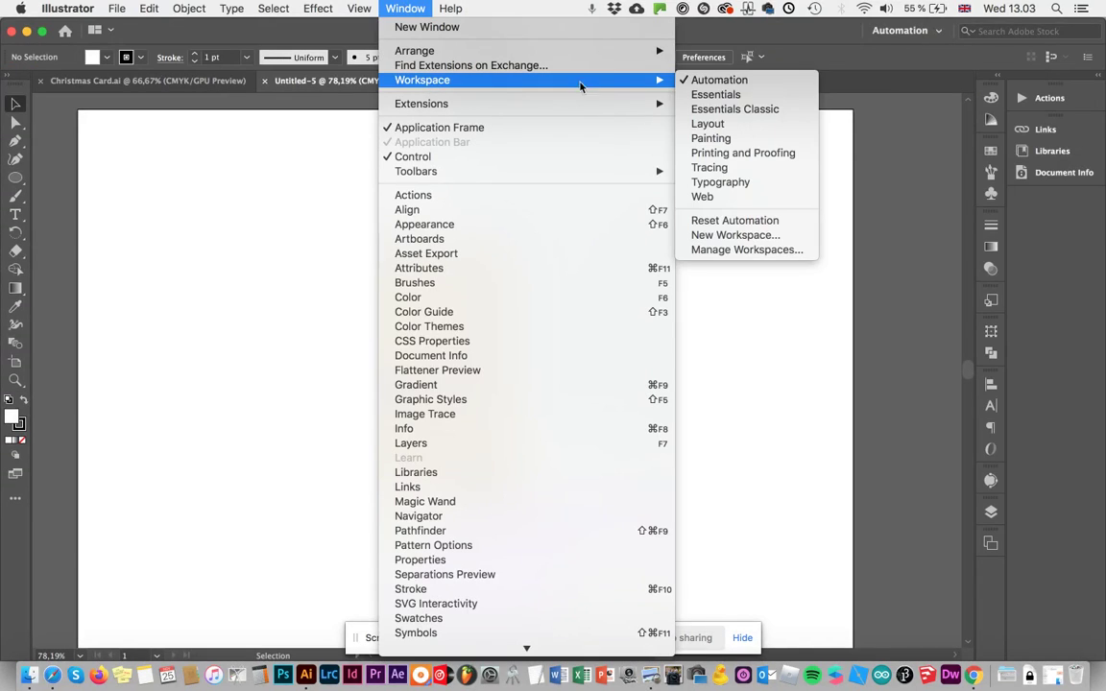
left_click(698, 95)
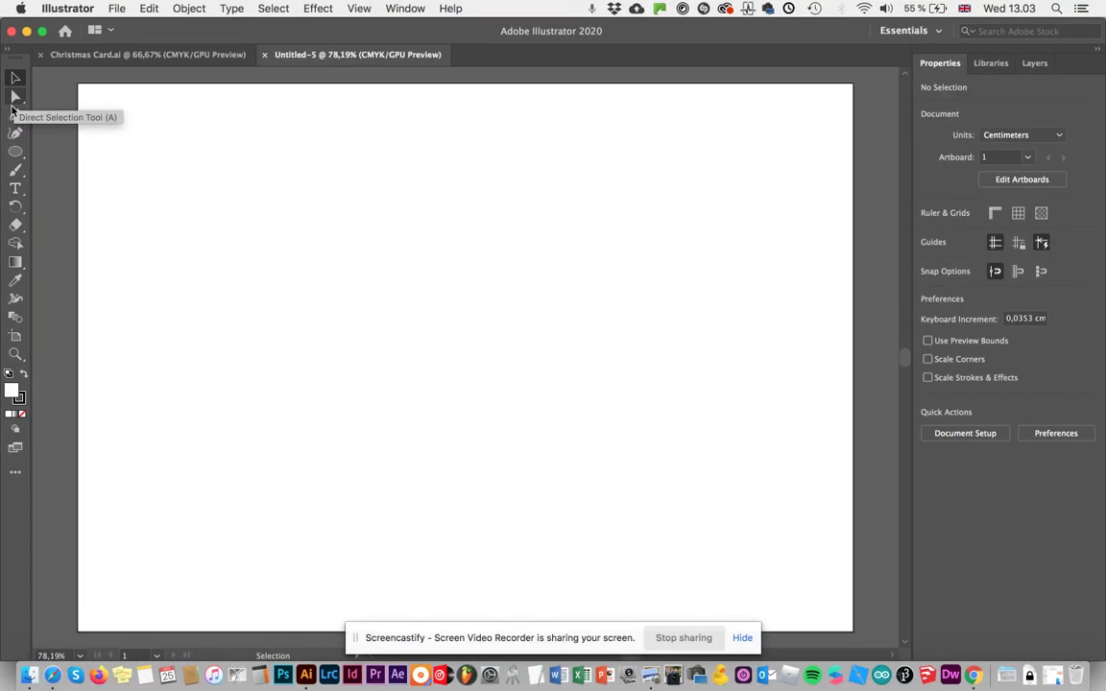
Activate the Rectangle tool and show the rulers around the blank document
left_click(14, 154)
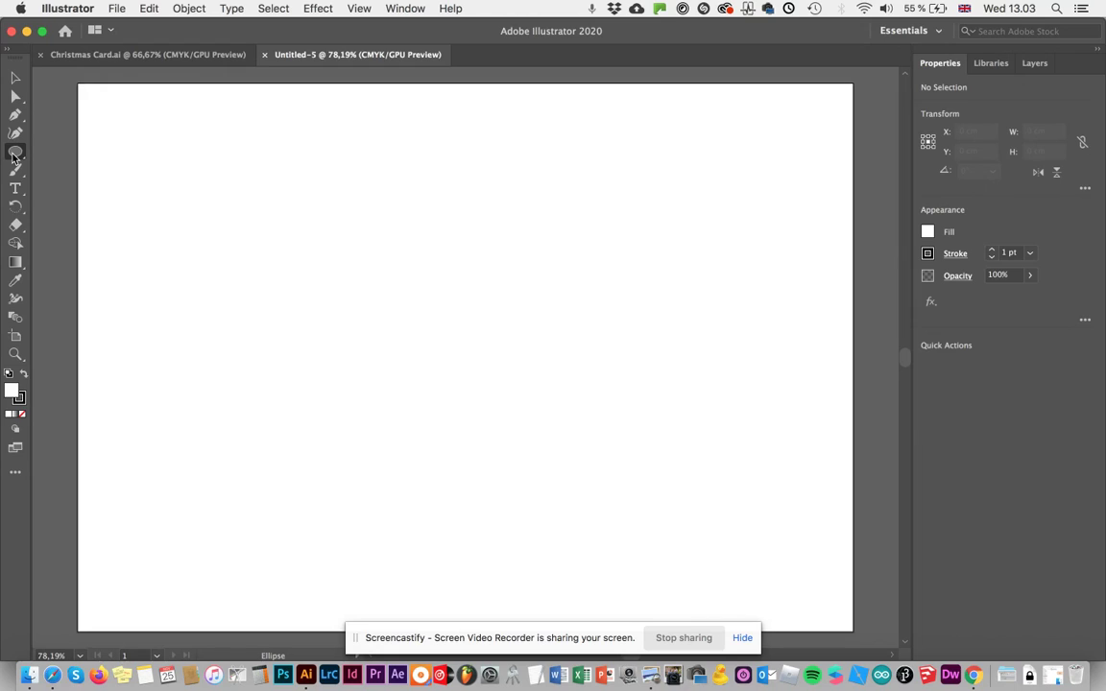
left_click(14, 155)
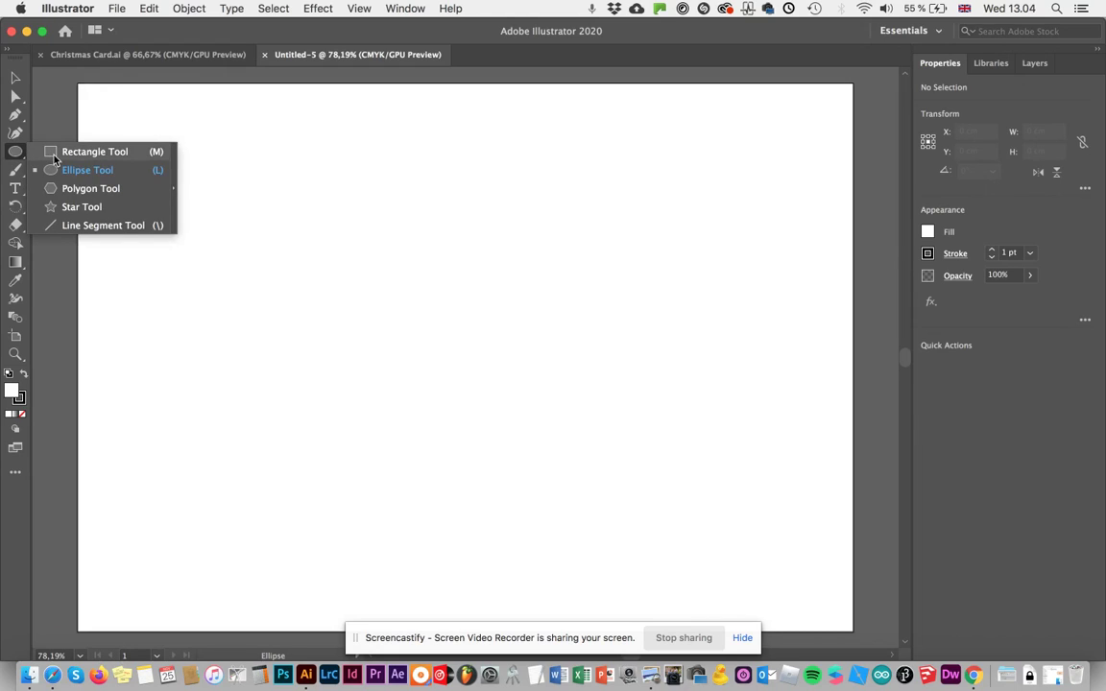
left_click(55, 153)
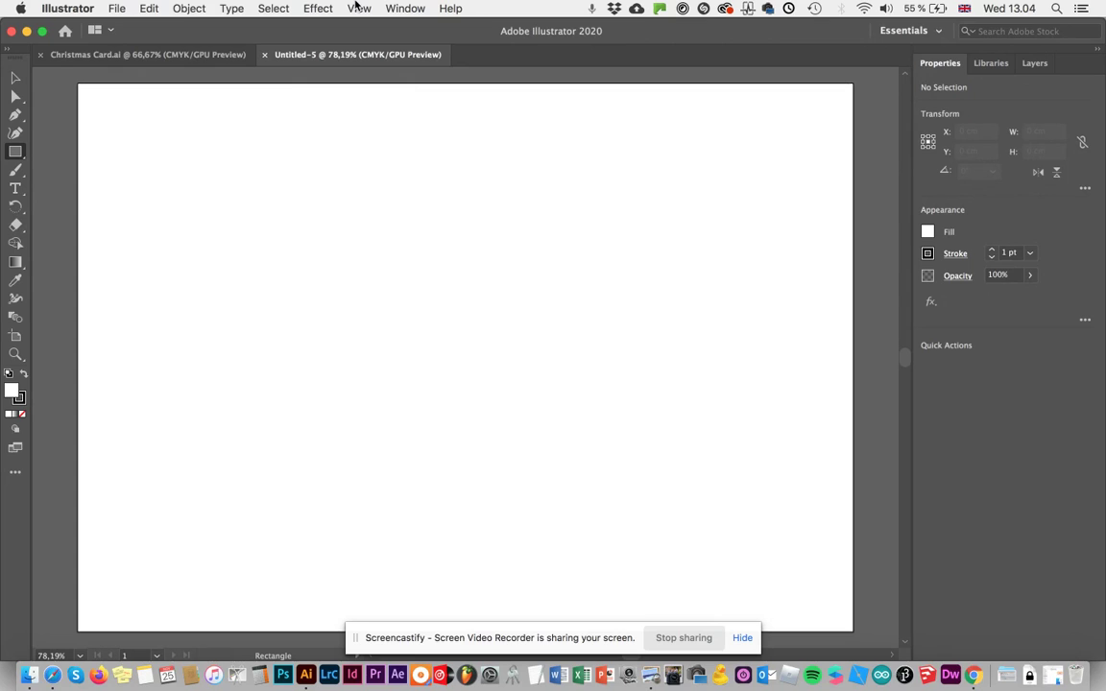
left_click(357, 7)
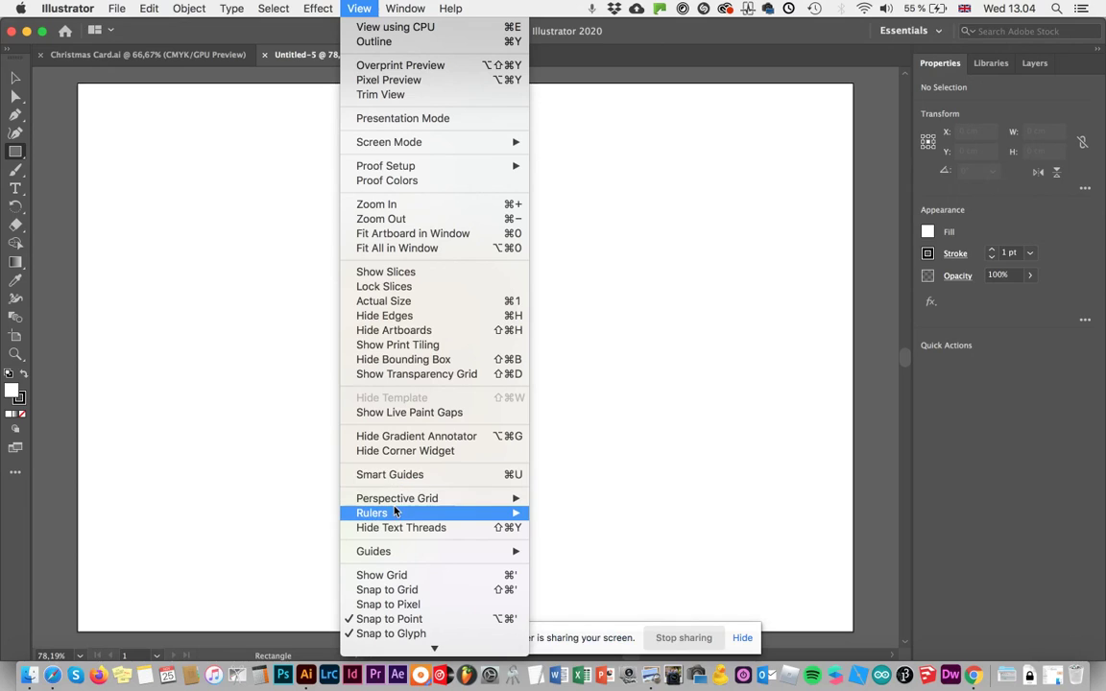
mouse_move(515, 500)
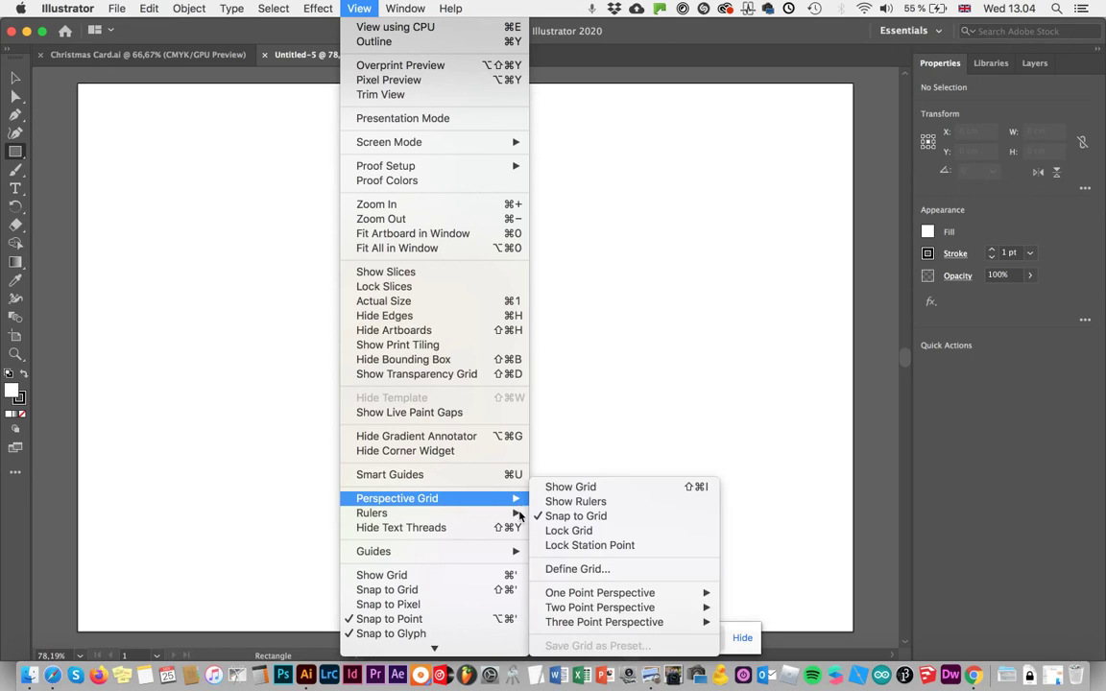
left_click(557, 513)
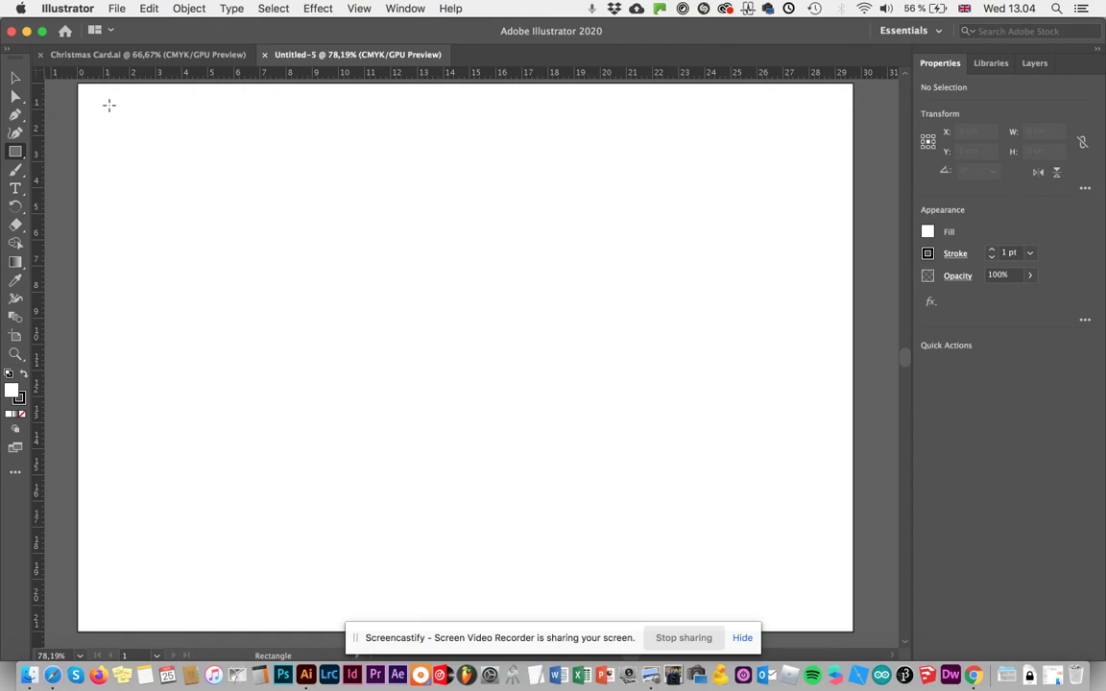
Draw a rectangle about 13.3 by 19.1 cm on the left half of the artboard, inset about 1 cm, and deselect it
left_click_drag(108, 105, 456, 605)
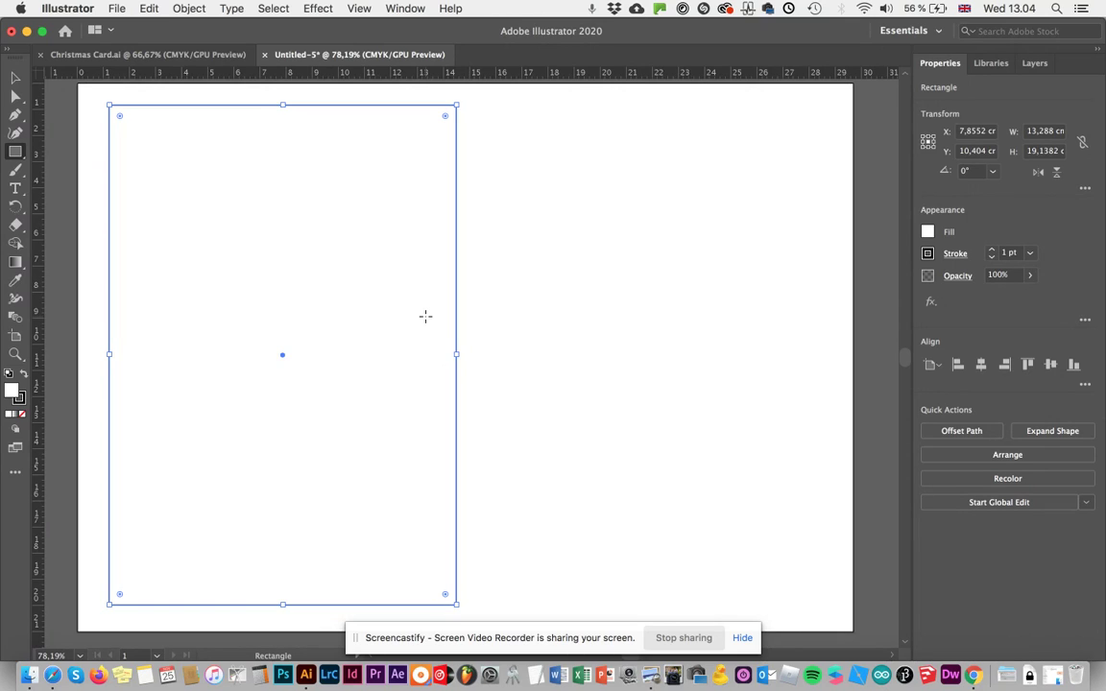
left_click(16, 78)
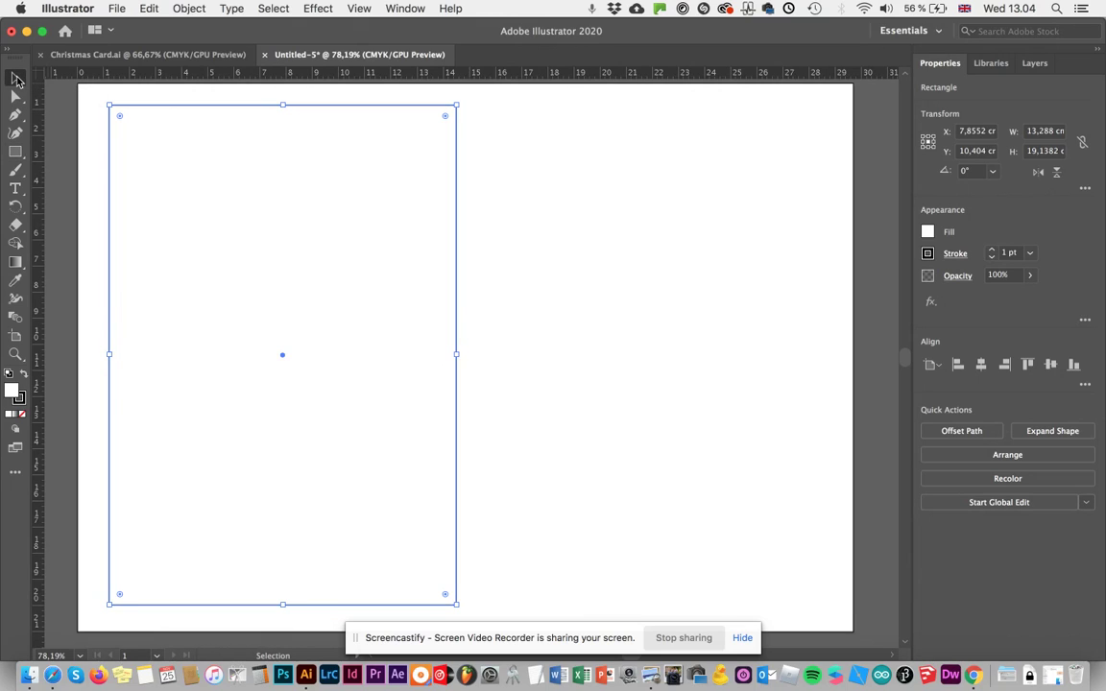
left_click(548, 194)
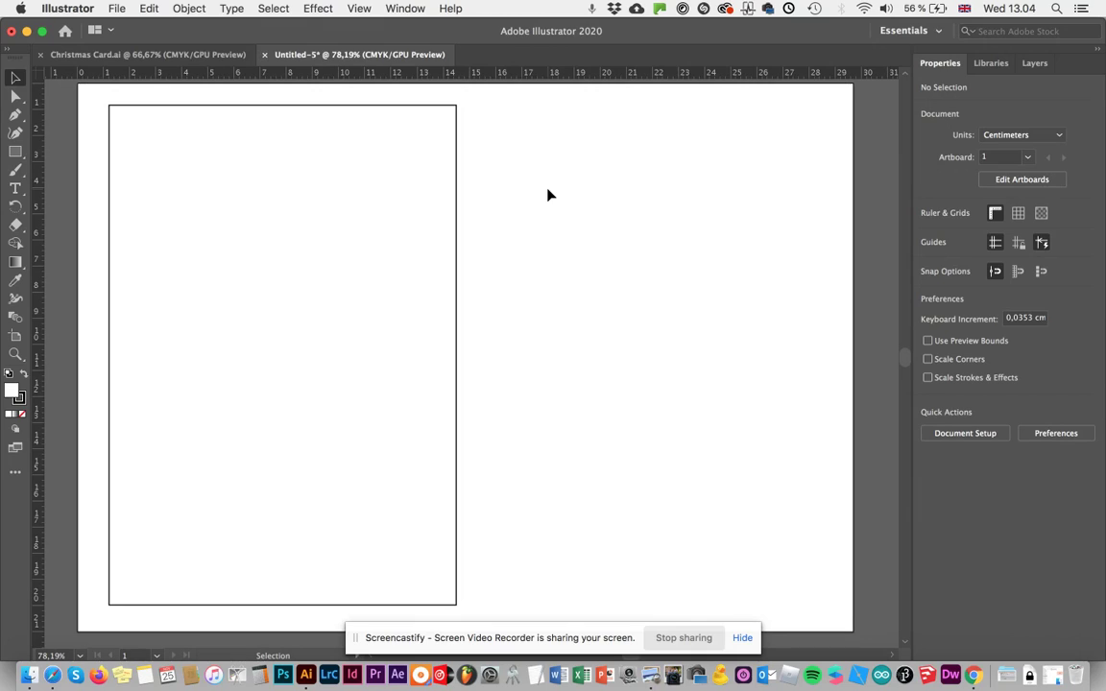
Duplicate the rectangle straight across onto the right half of the artboard, leaving a narrow gap between the two
left_click(456, 269)
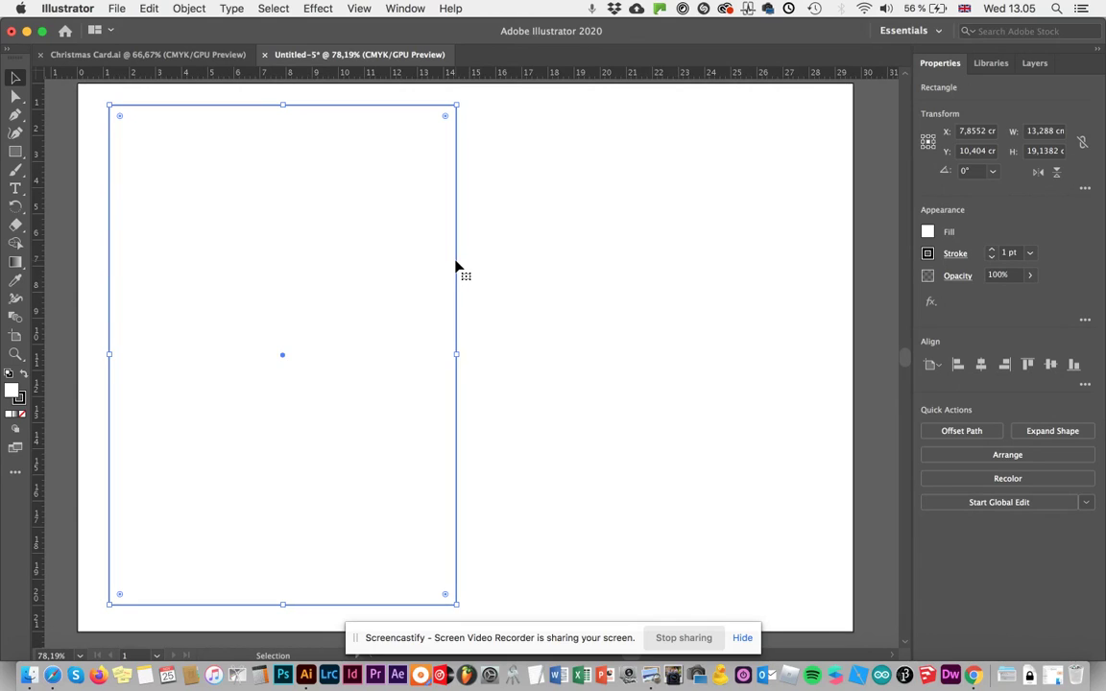
left_click(14, 79)
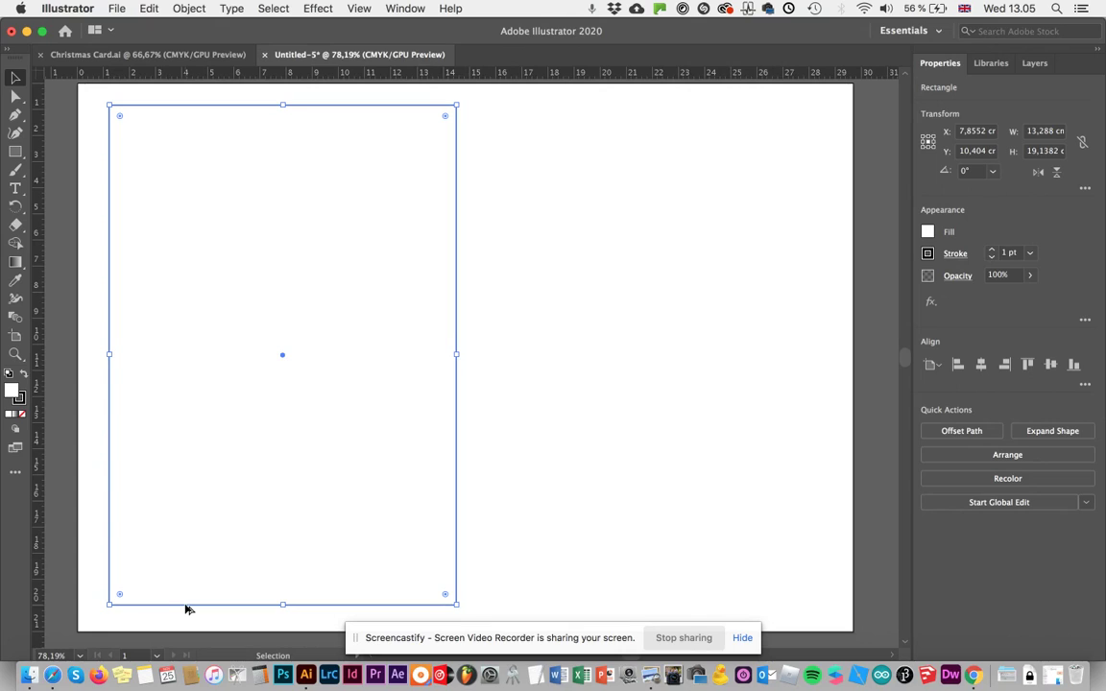
left_click_drag(191, 609, 423, 639)
left_click_drag(321, 602, 556, 603)
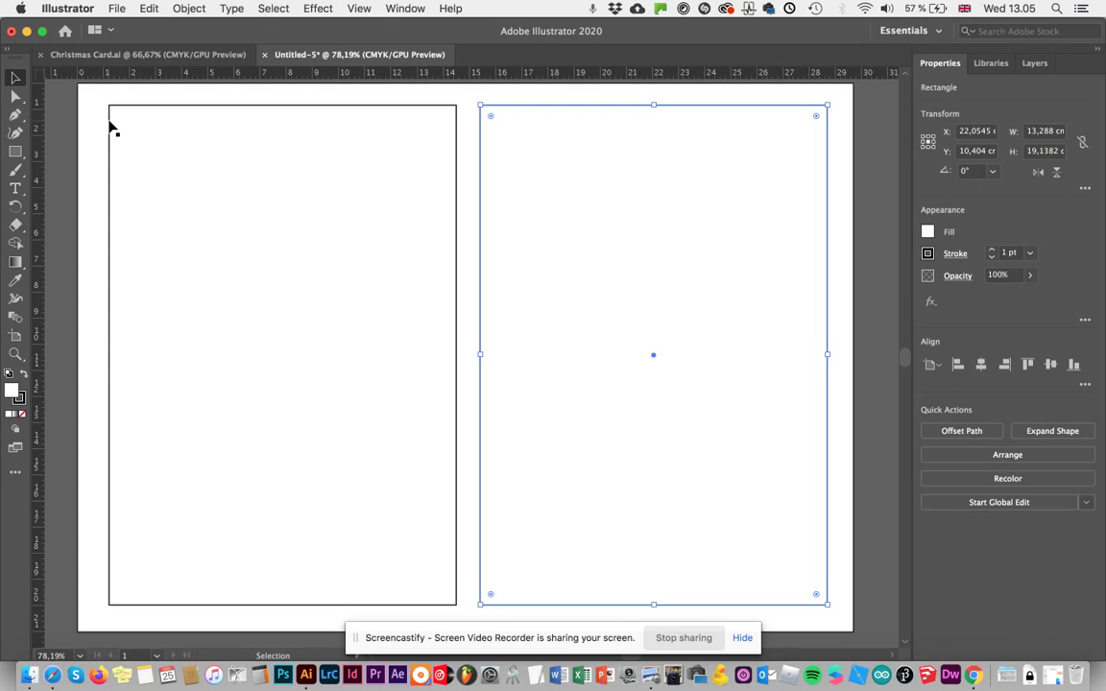
Align the vertical centers of both rectangles to each other, and undo a trial alignment of their horizontal centers
left_click(456, 163, "shift")
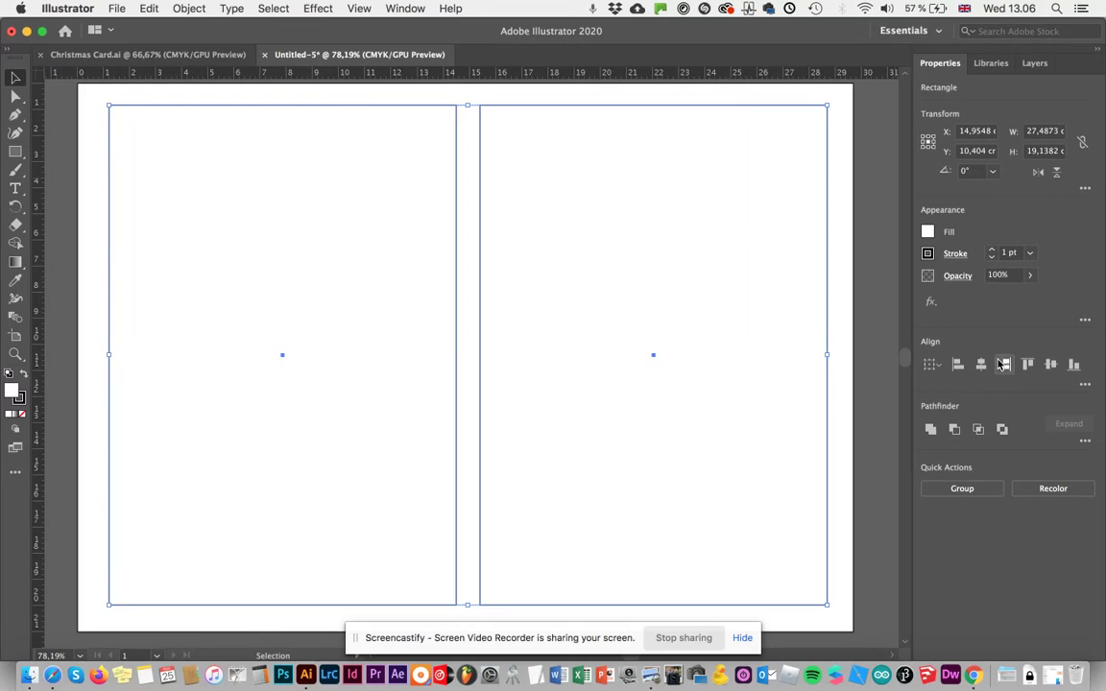
left_click(1051, 366)
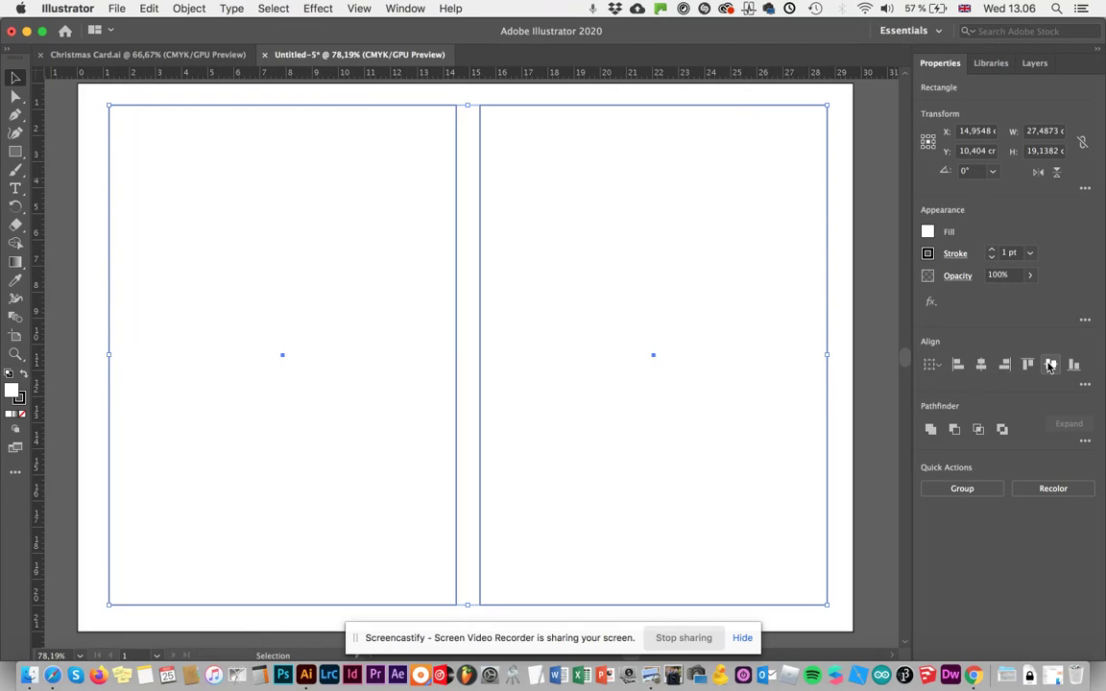
left_click(981, 365)
key("super+z")
Group the two rectangles, center the group horizontally on the artboard, and deselect it
left_click(191, 12)
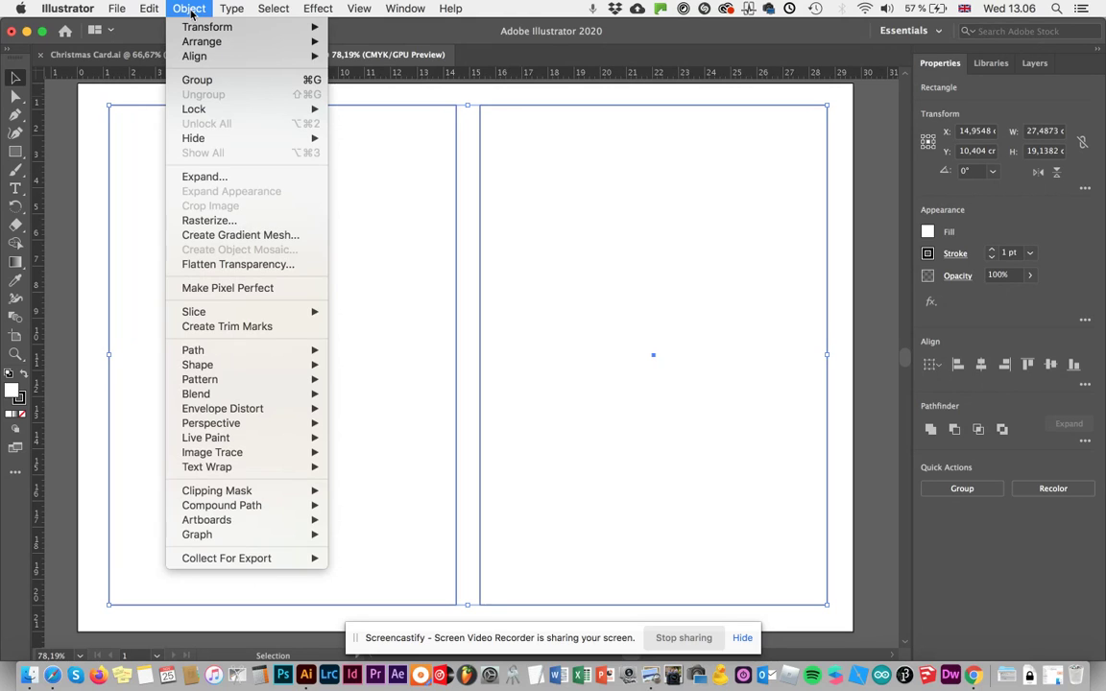
left_click(205, 83)
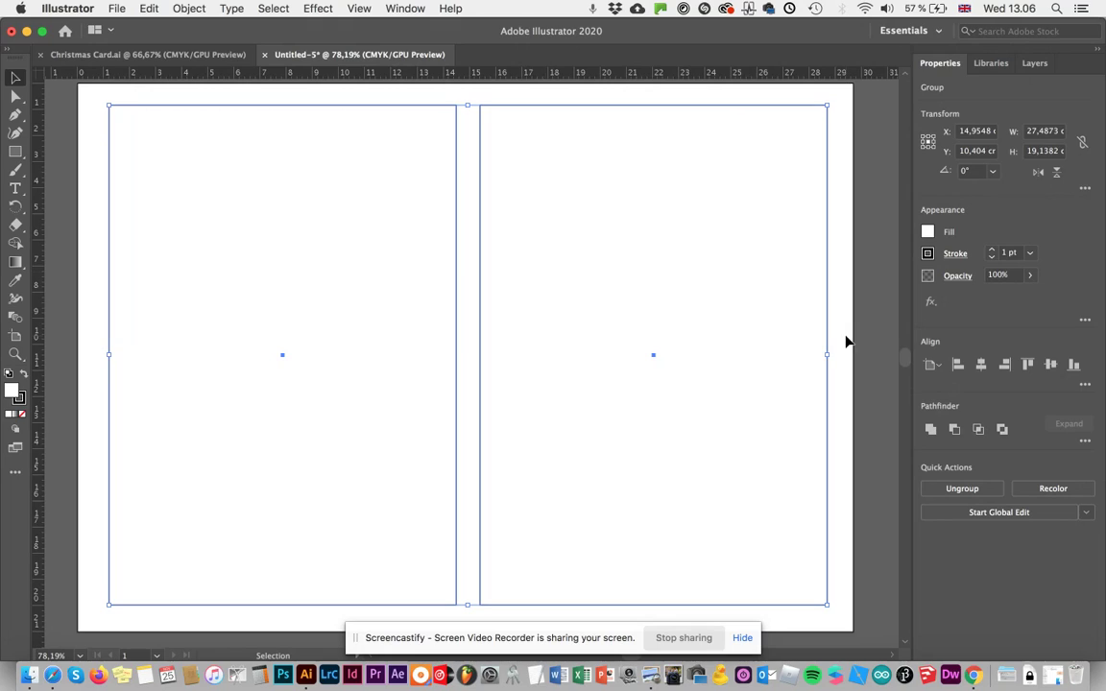
left_click(981, 365)
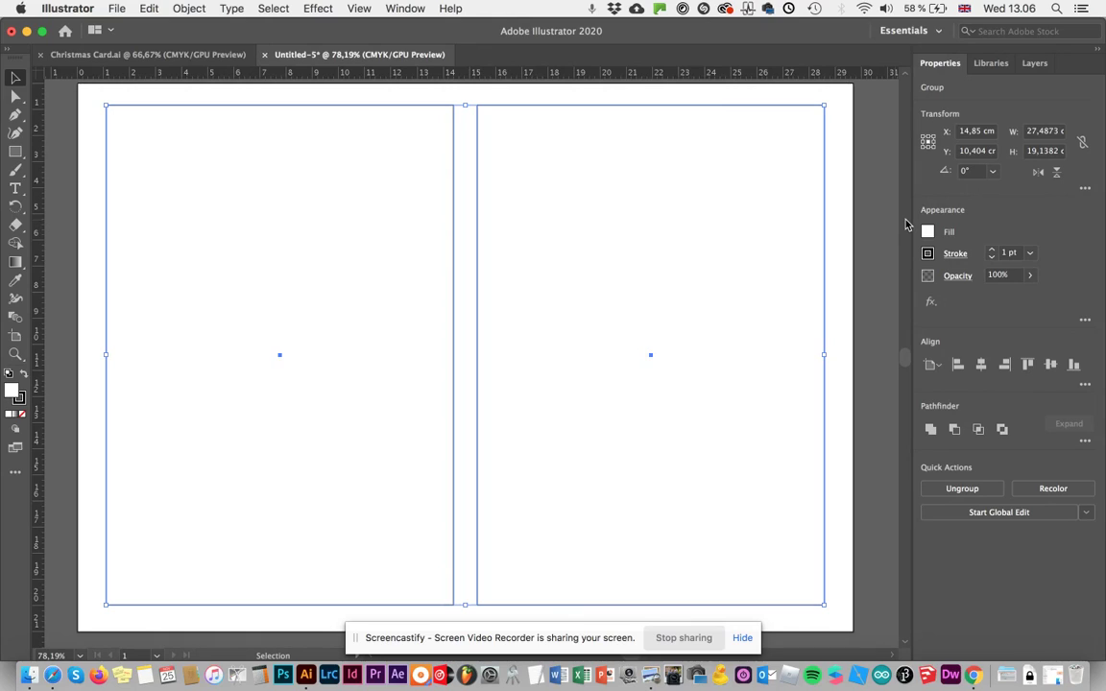
left_click(93, 126)
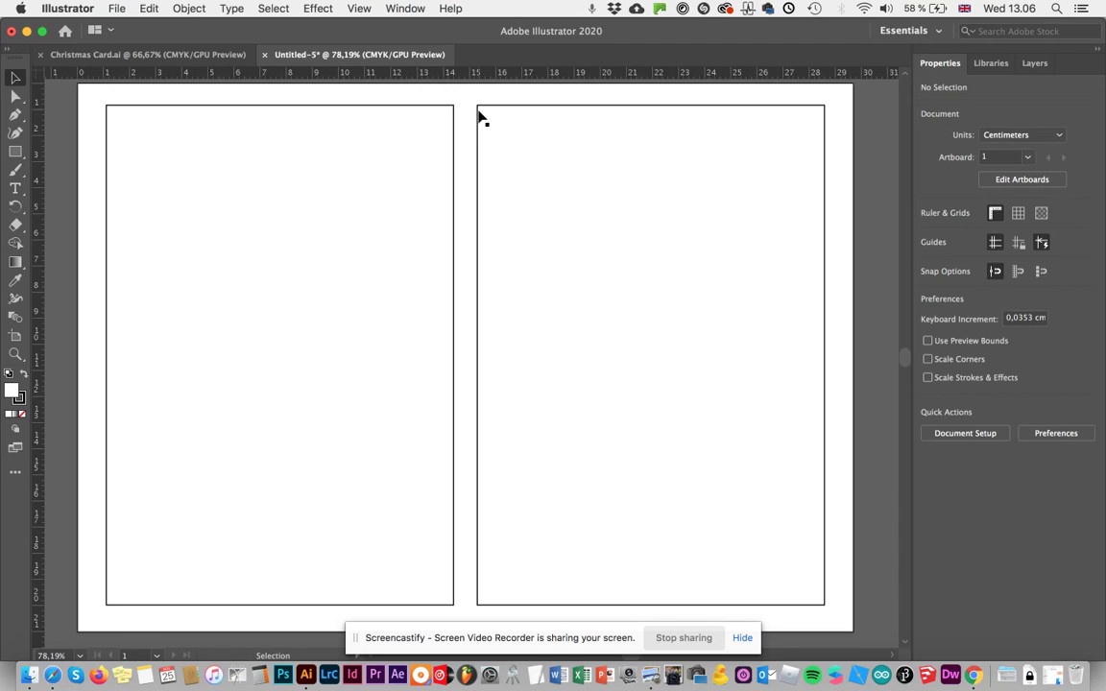
Isolate the group to select its right-hand rectangle on its own, and exit isolation mode with nothing selected
left_click(478, 238)
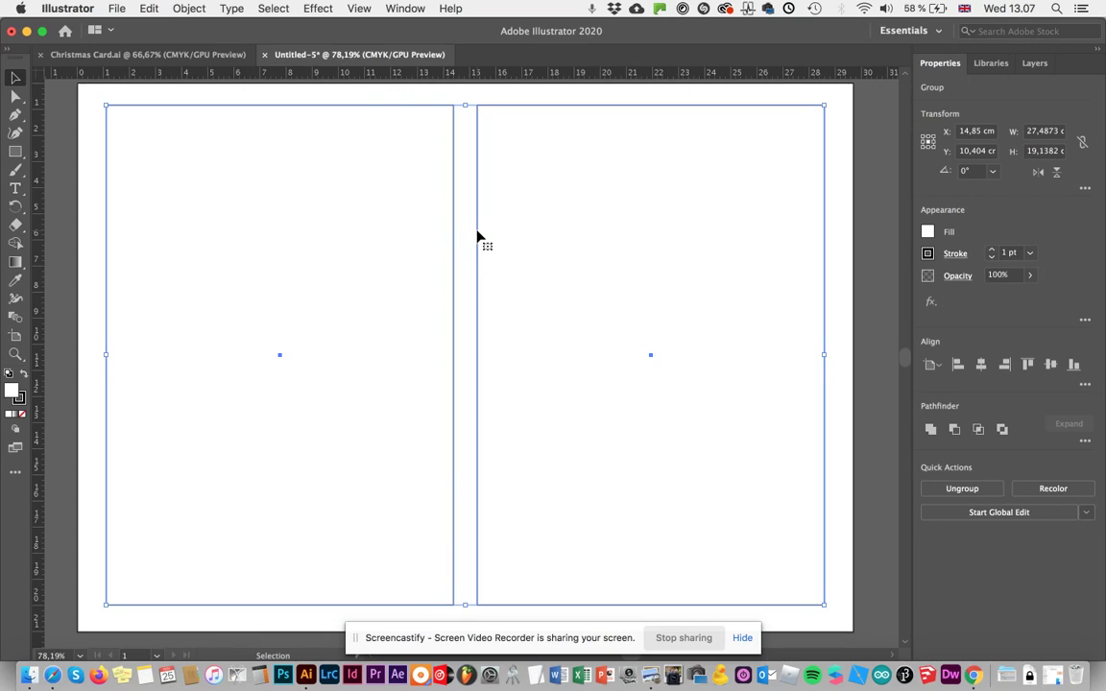
double_click(478, 238)
left_click(478, 238)
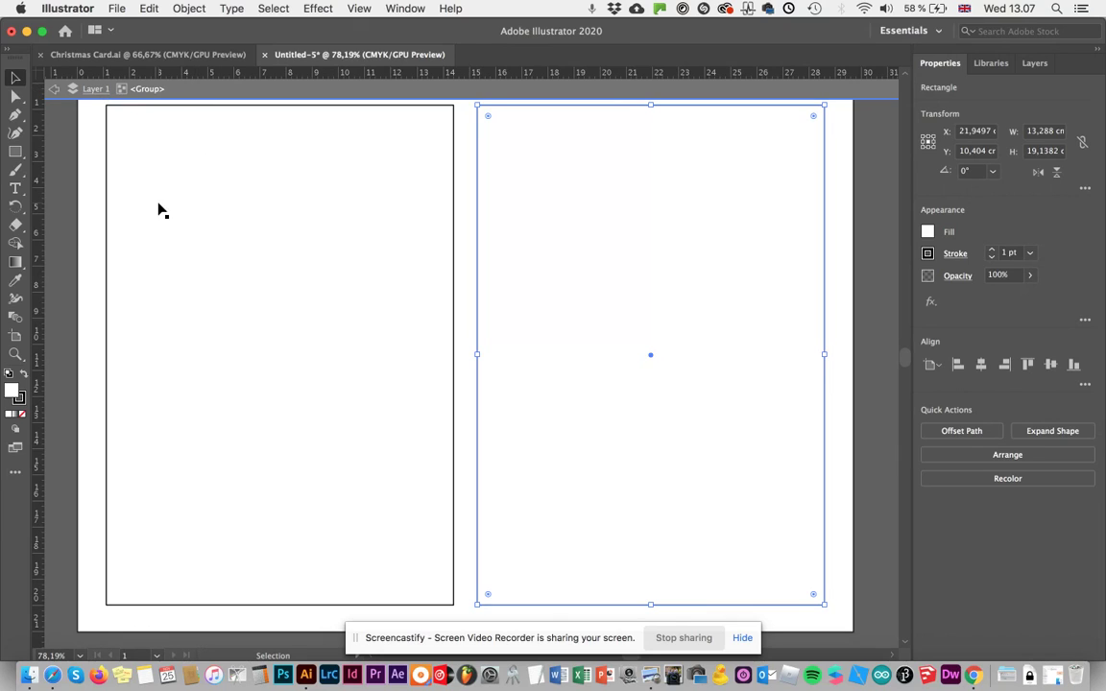
left_click(89, 230)
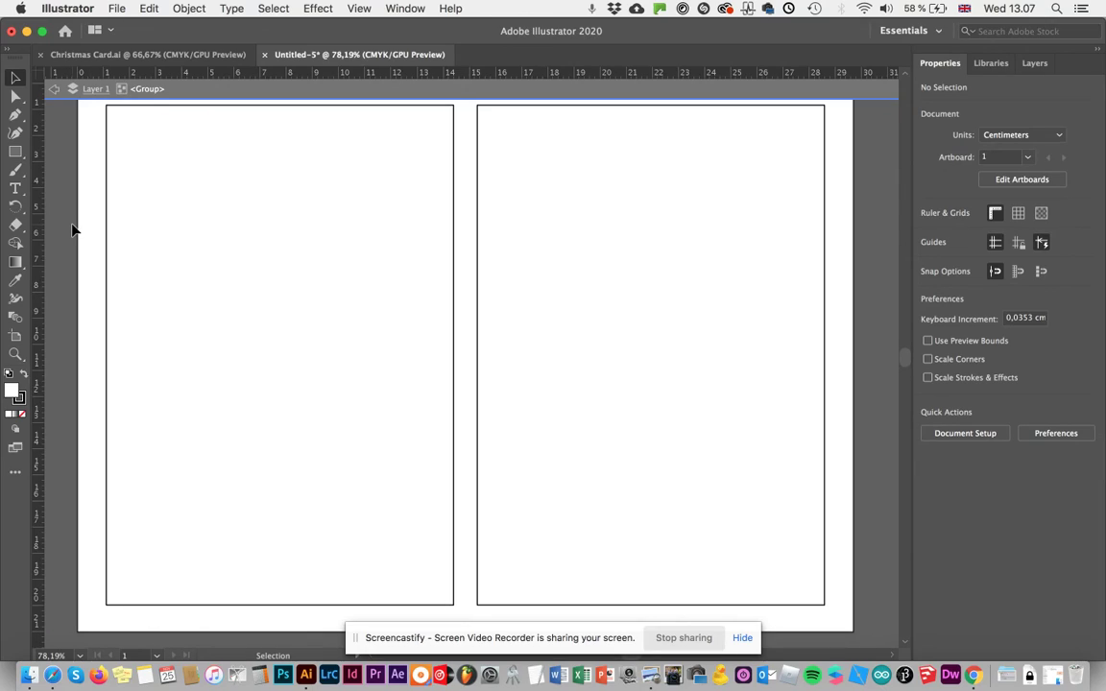
key("Escape")
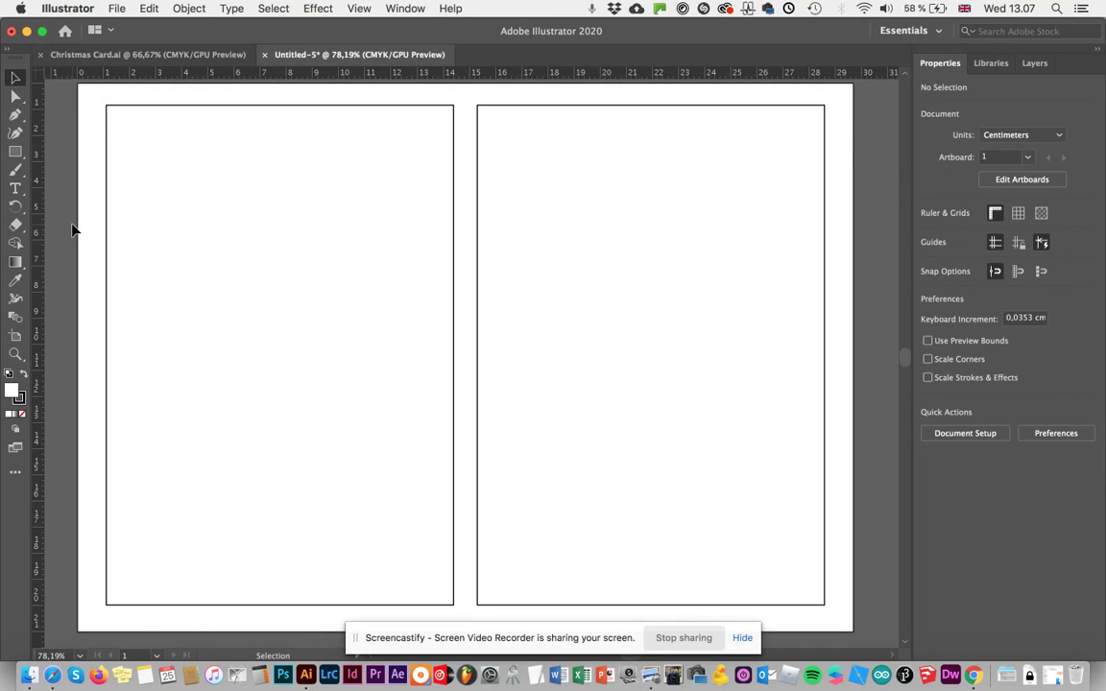
Isolate the frame group and set the stroke of its right-hand rectangle to 0,25 pt
left_click(476, 229)
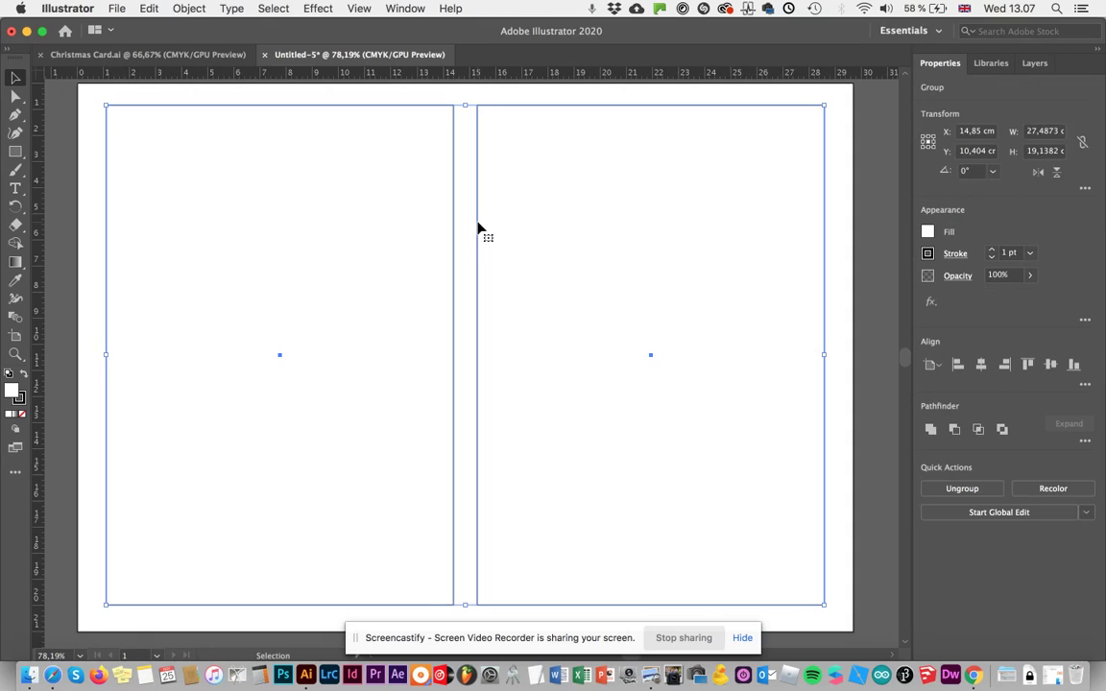
double_click(478, 230)
left_click(478, 230)
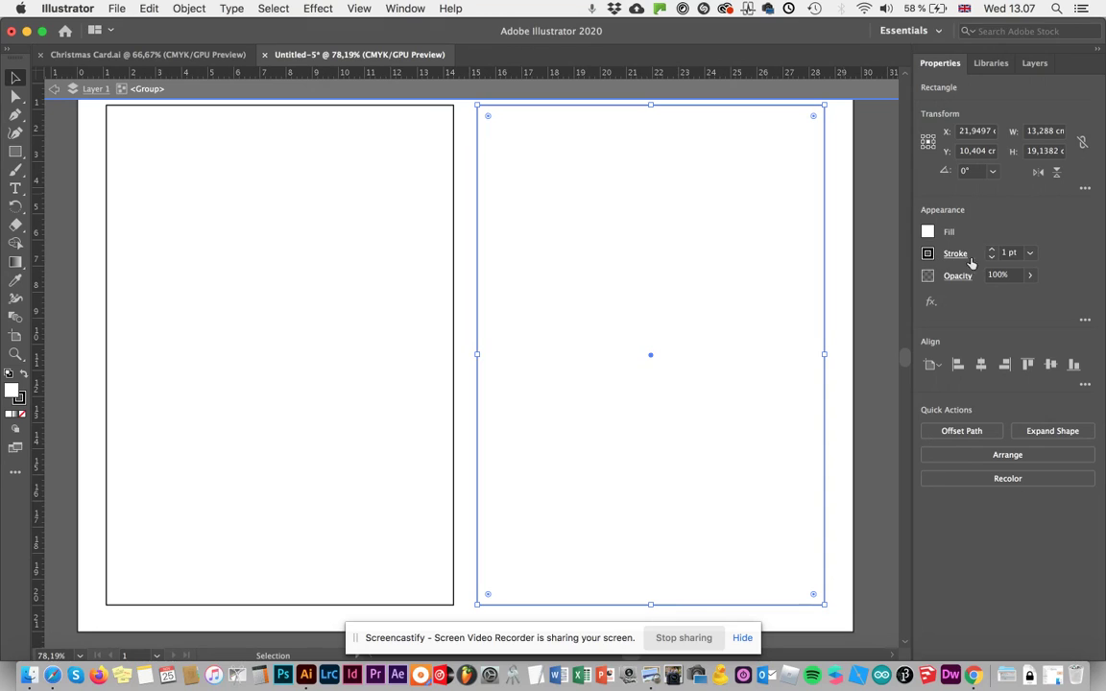
left_click(1030, 254)
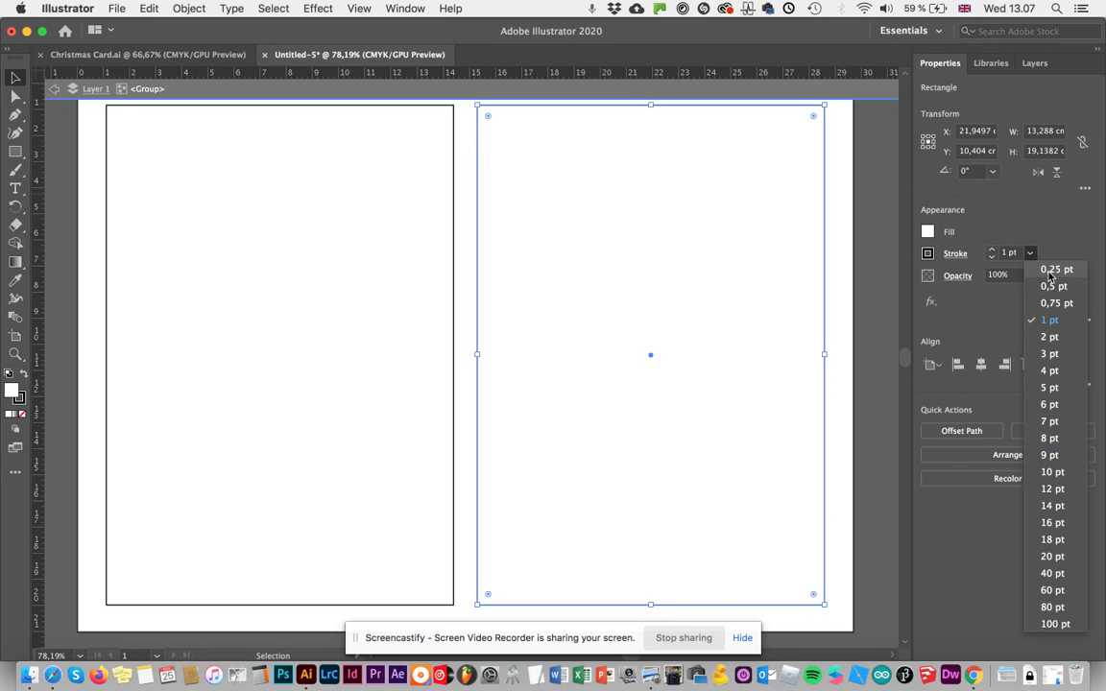
left_click(1051, 271)
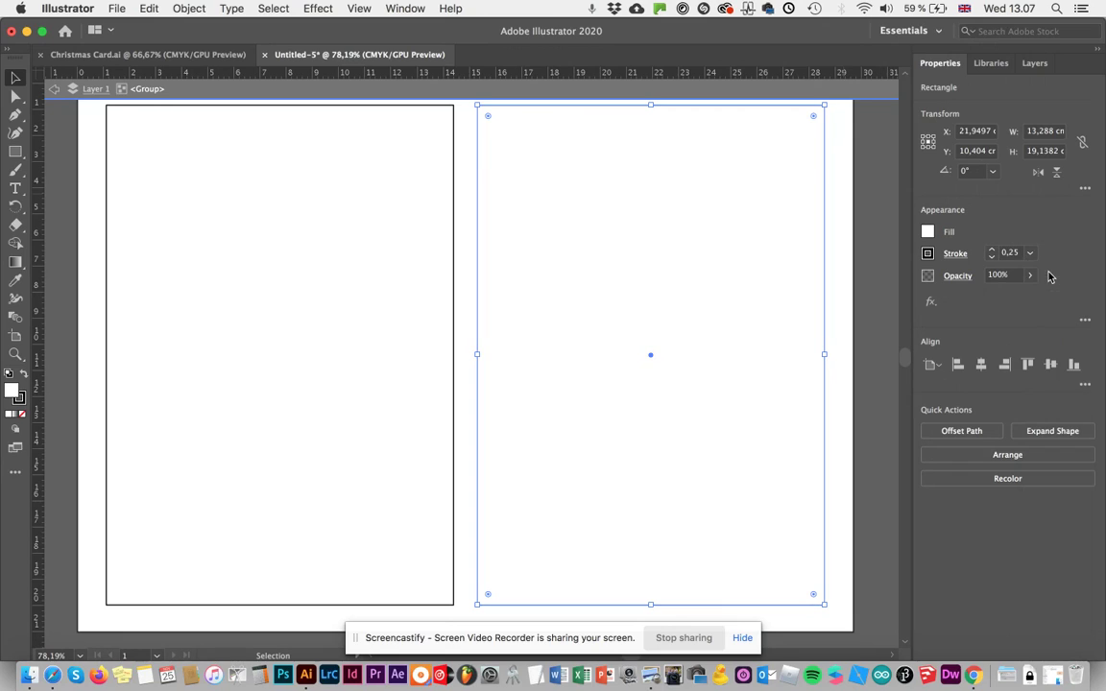
Set the left-hand rectangle's stroke to 0,25 pt as well, and exit isolation mode with nothing selected
left_click(462, 264)
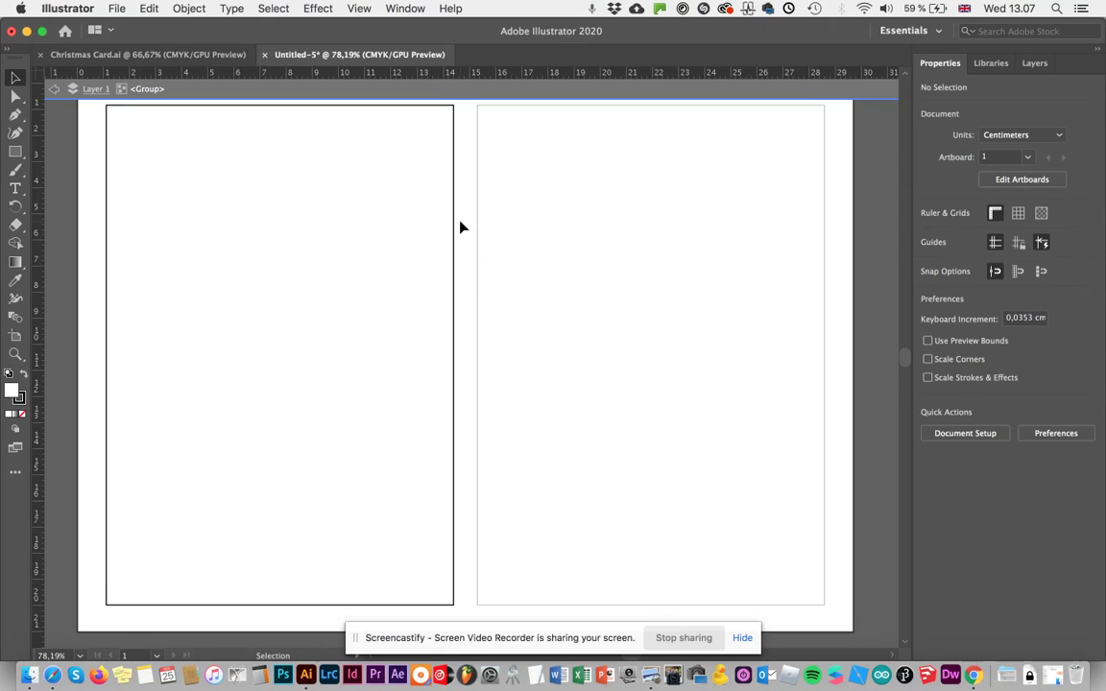
left_click(454, 227)
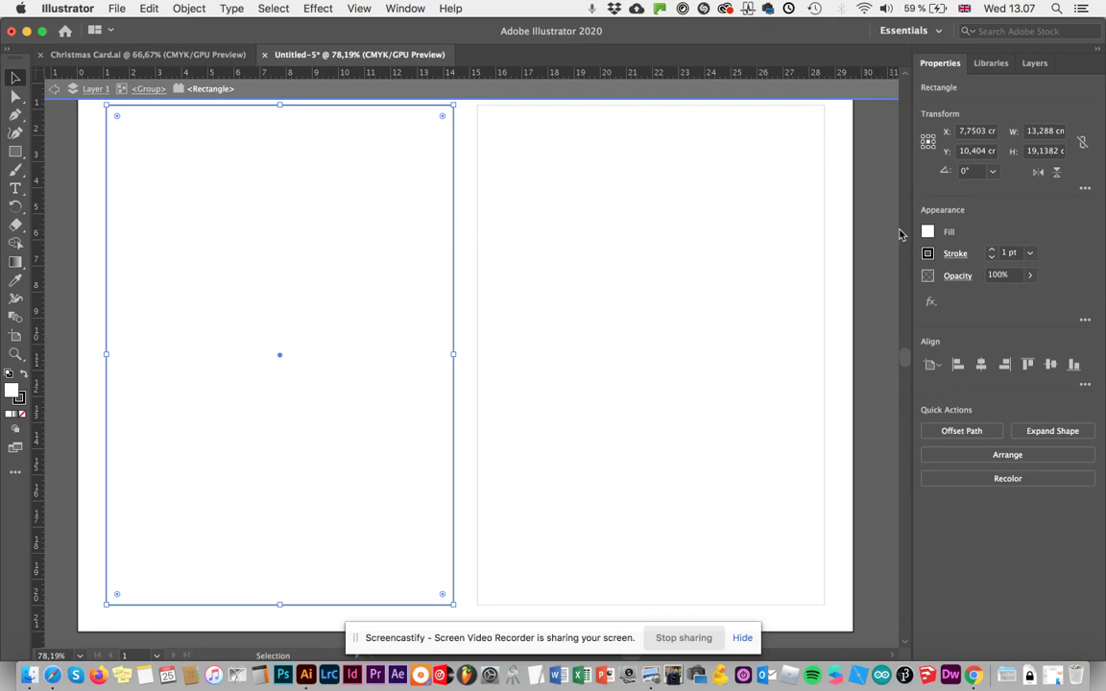
left_click(1029, 252)
left_click(1046, 273)
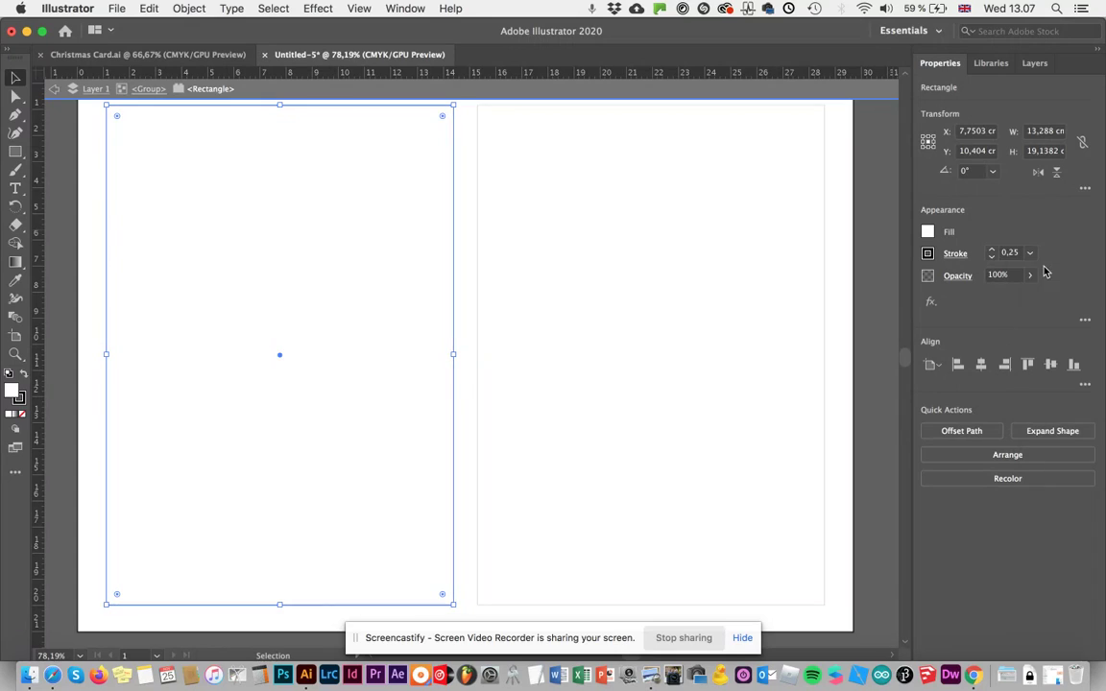
left_click(690, 279)
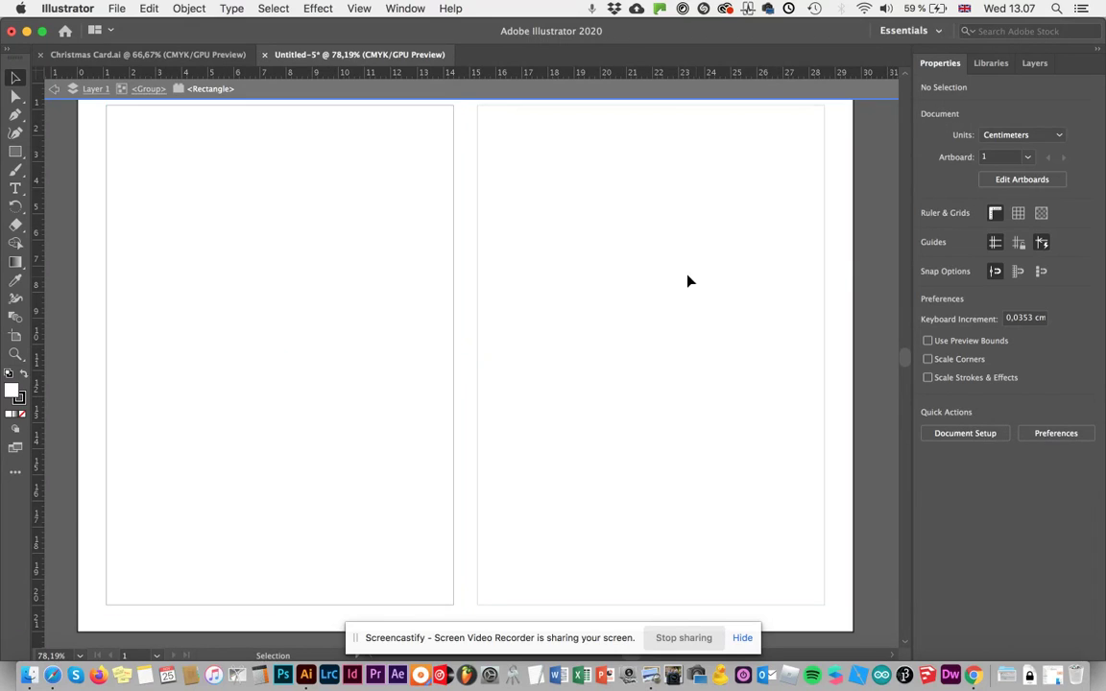
double_click(65, 158)
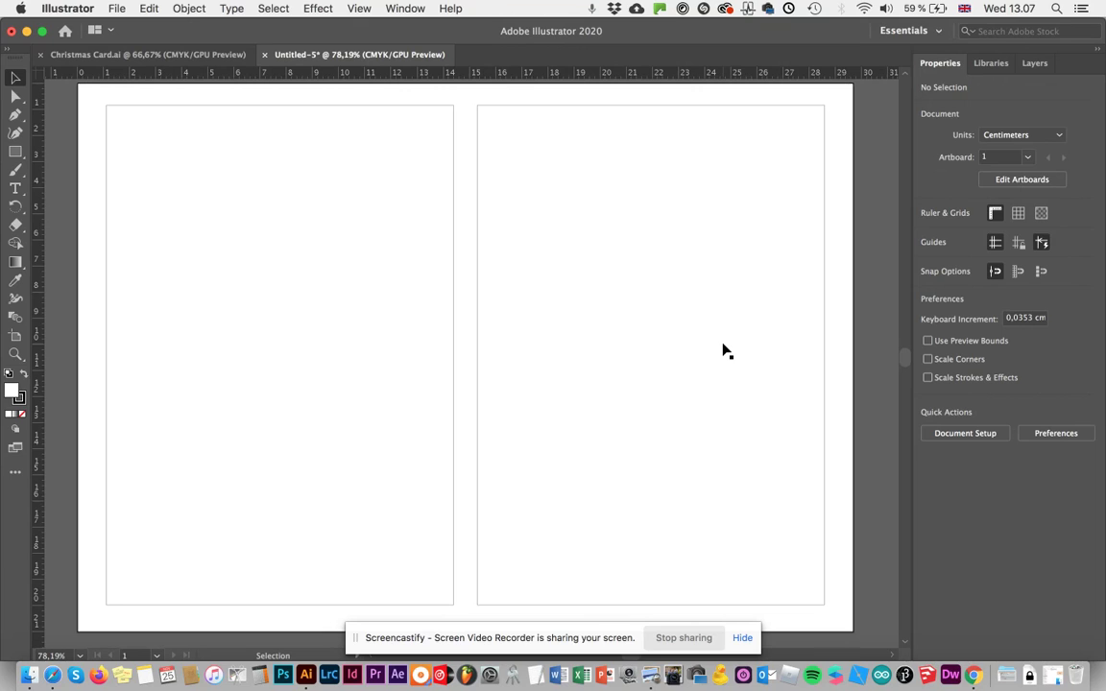
Check the finished tree design in the Christmas Card document, and return to the new document with the Polygon tool active
left_click(192, 57)
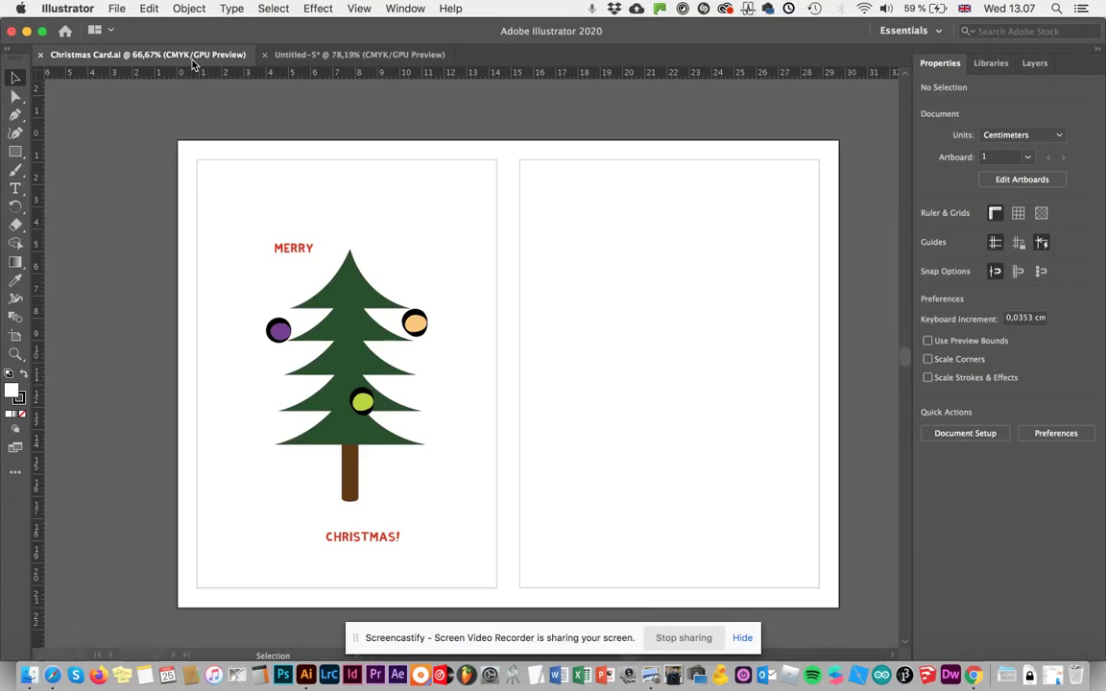
left_click(333, 56)
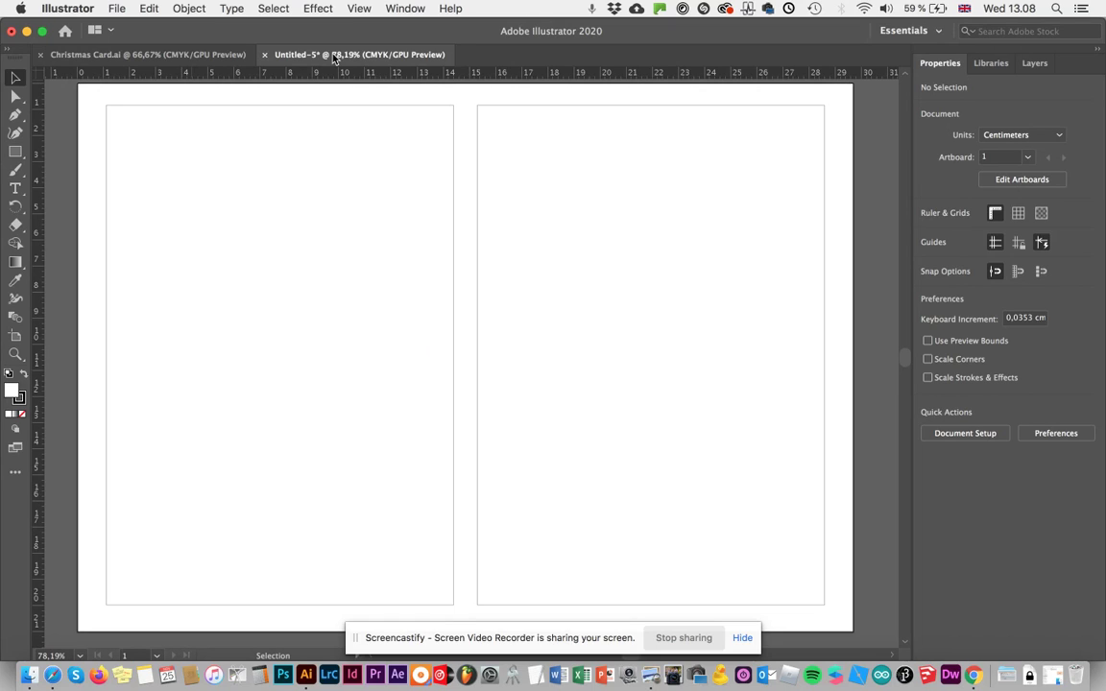
left_click(17, 153)
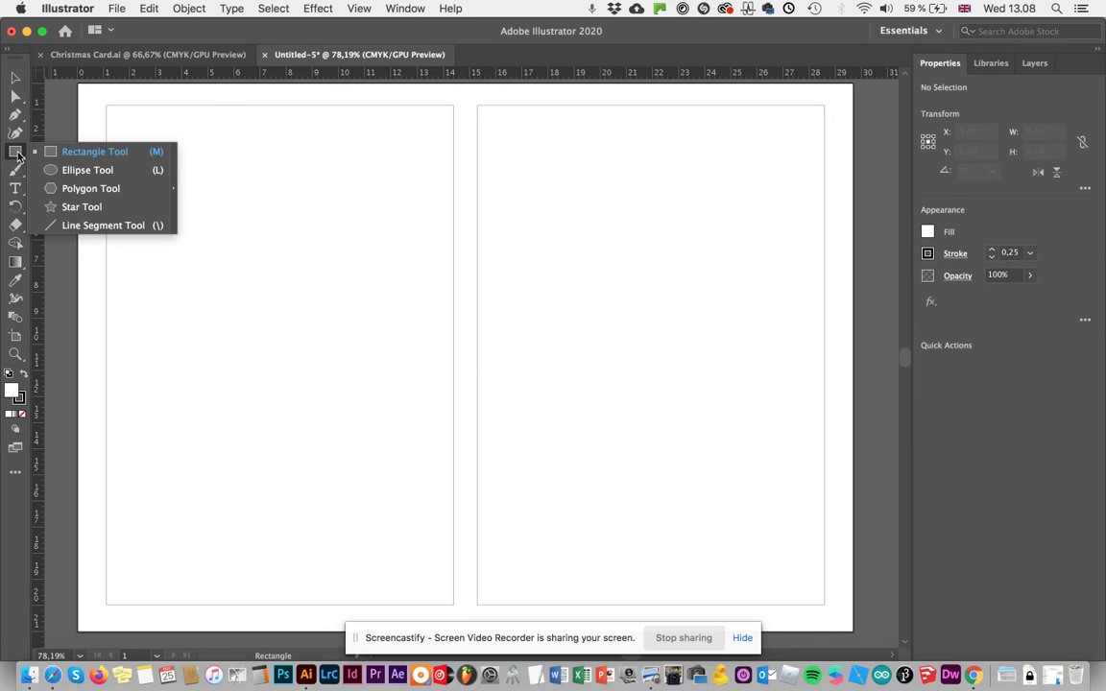
left_click(64, 192)
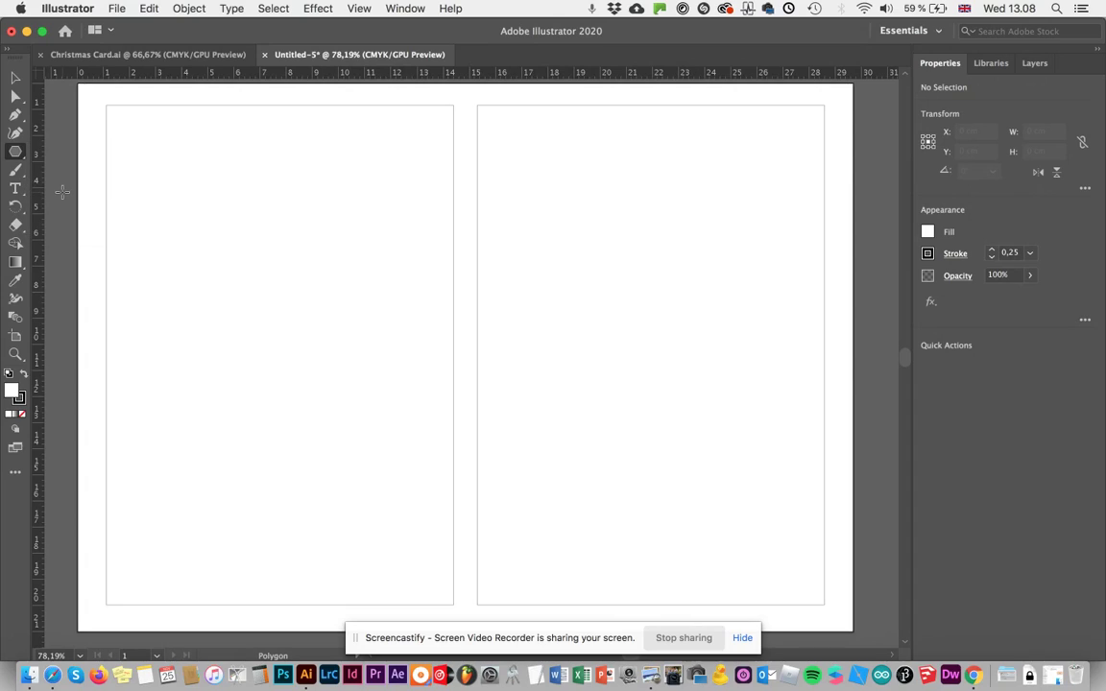
left_click(247, 216)
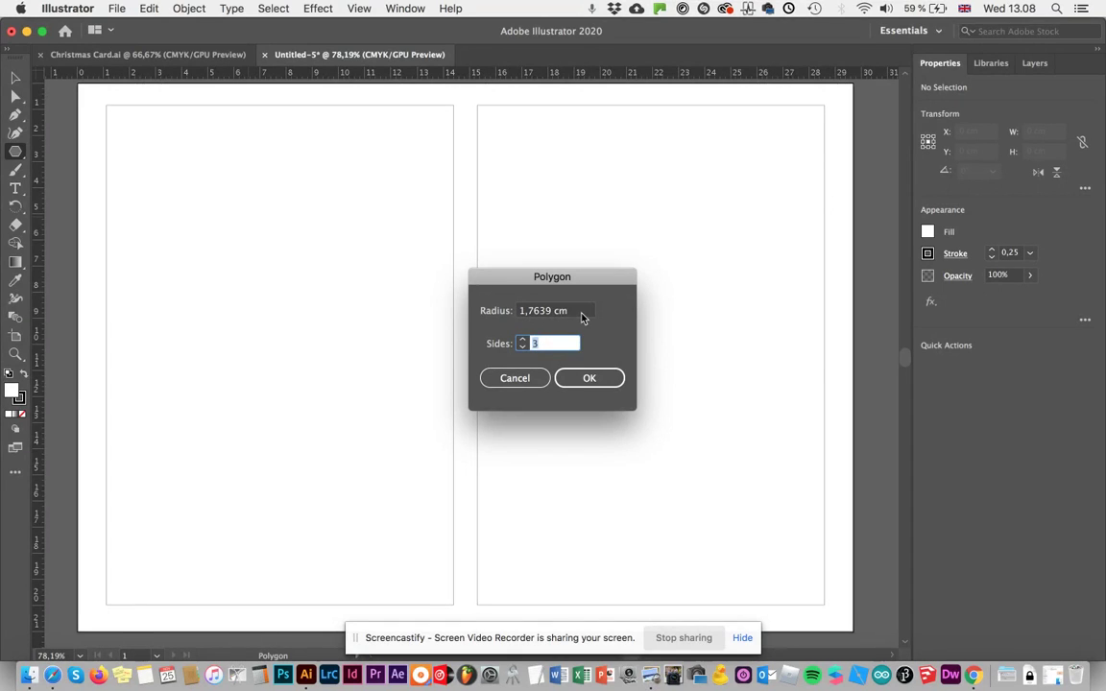
left_click(587, 378)
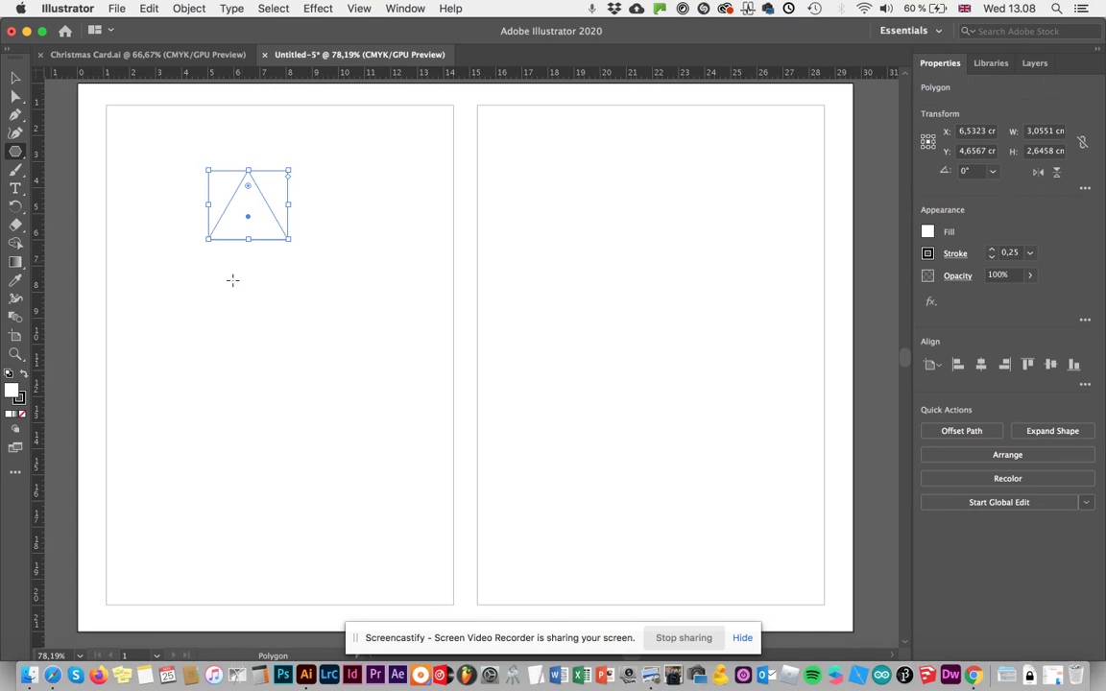
left_click_drag(198, 348, 272, 371)
key("cmd+z")
key("super+z")
Create a three-sided polygon of radius 2,9386 cm in the upper left frame, and stretch it to about 7,48 cm wide and 2,91 cm high
left_click(241, 224)
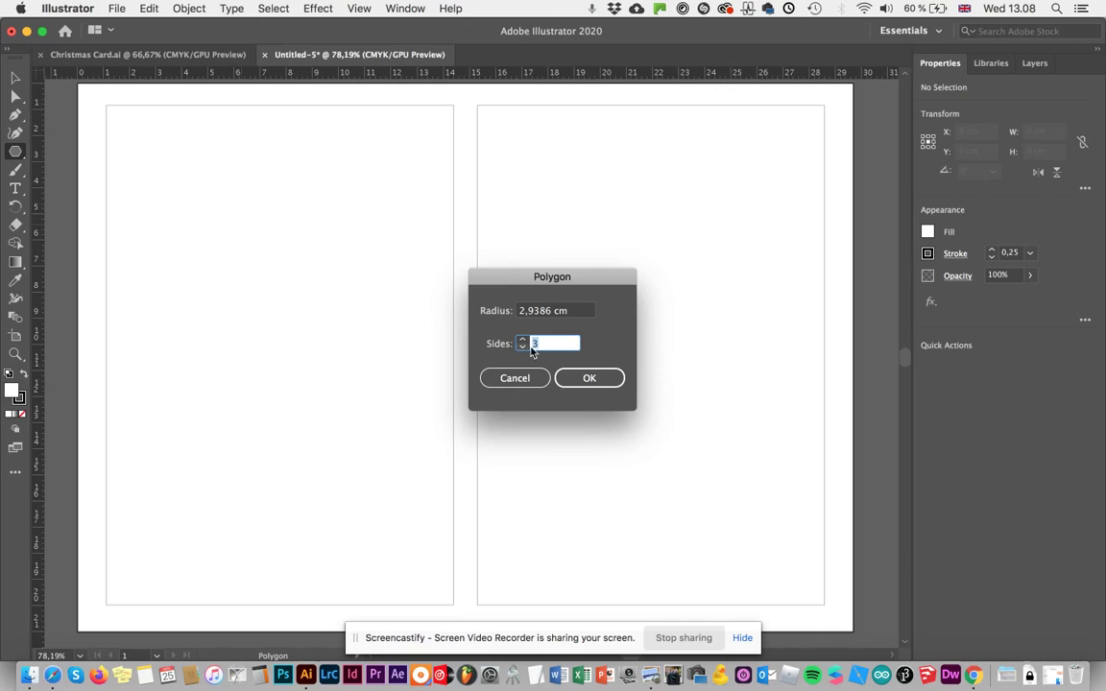
left_click(589, 377)
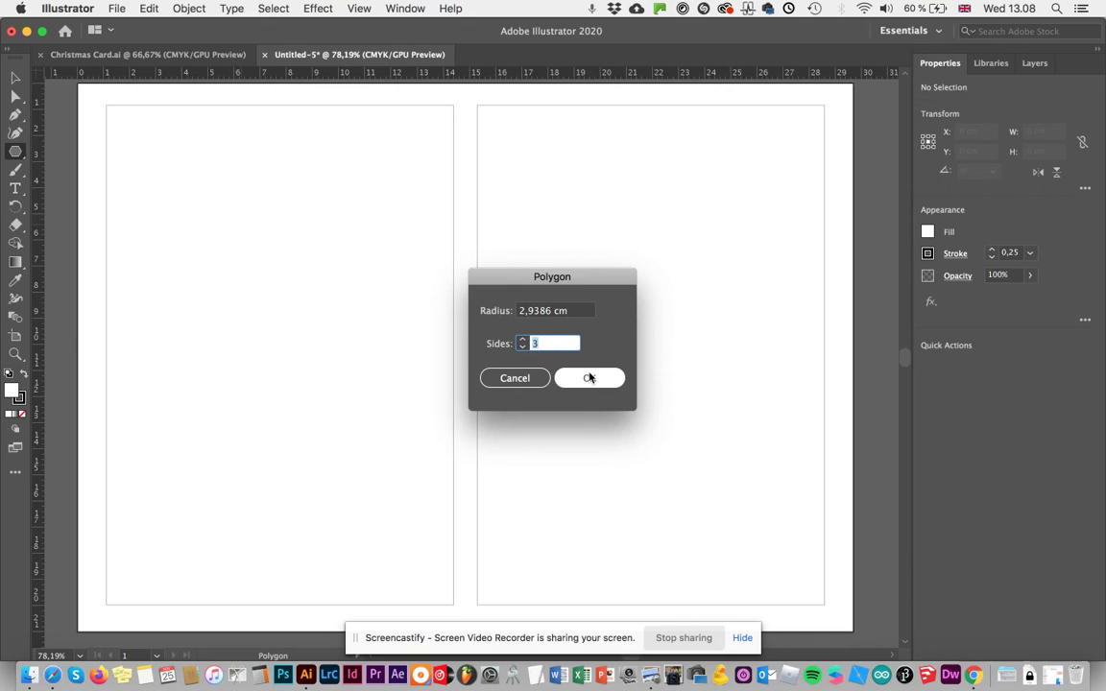
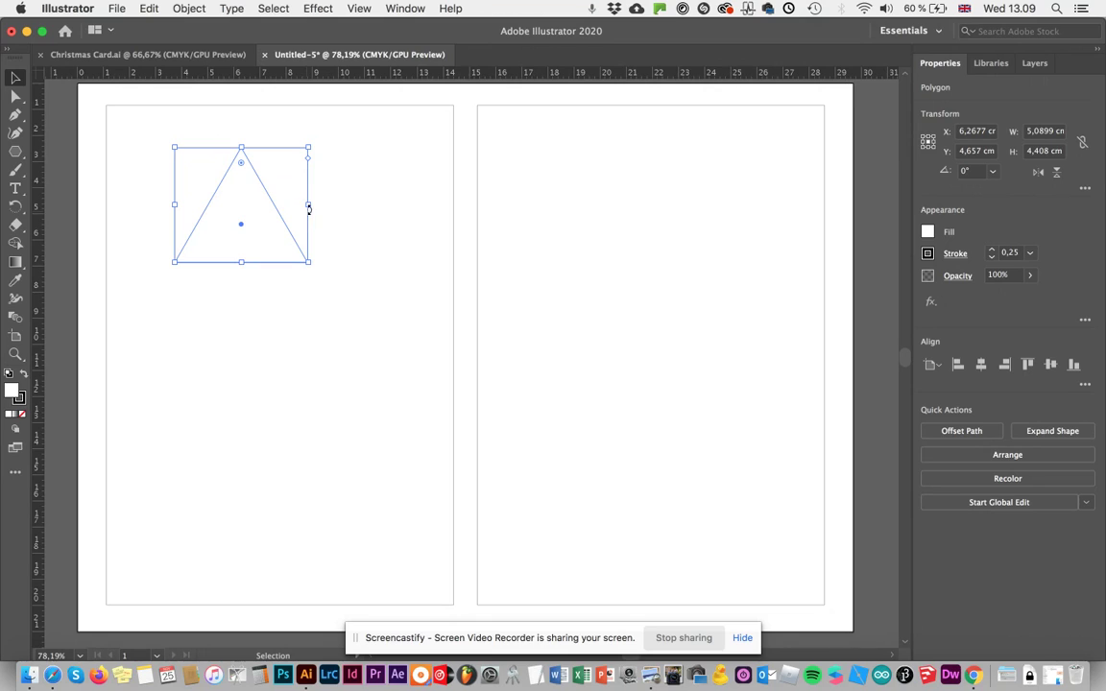
left_click_drag(308, 204, 371, 208)
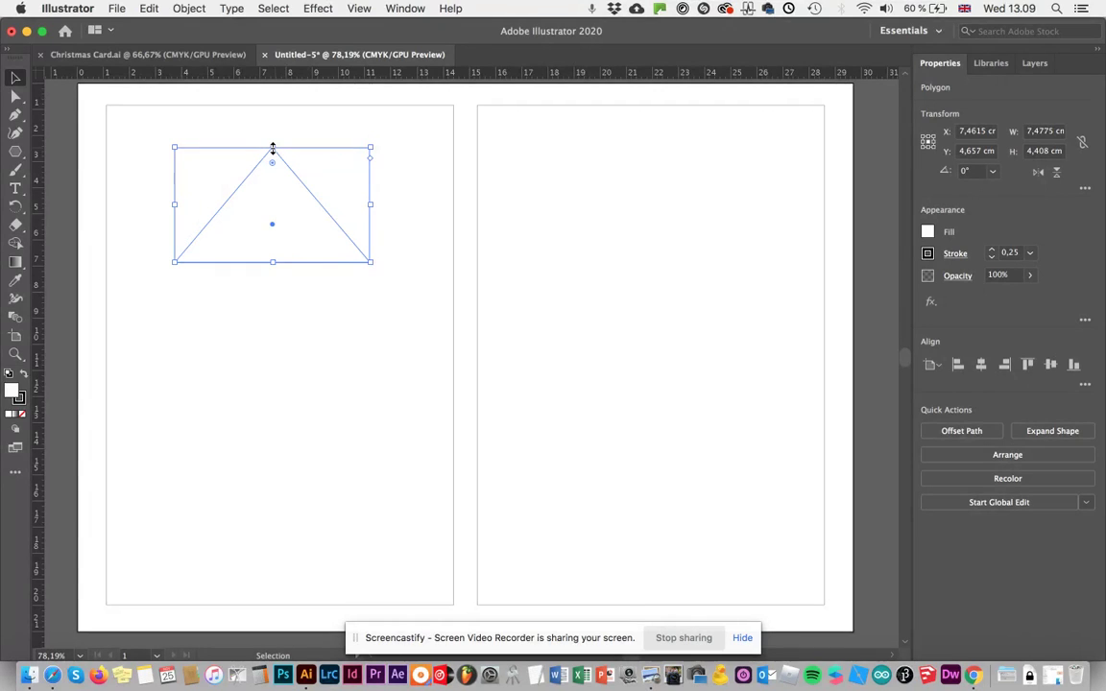
left_click_drag(273, 148, 272, 188)
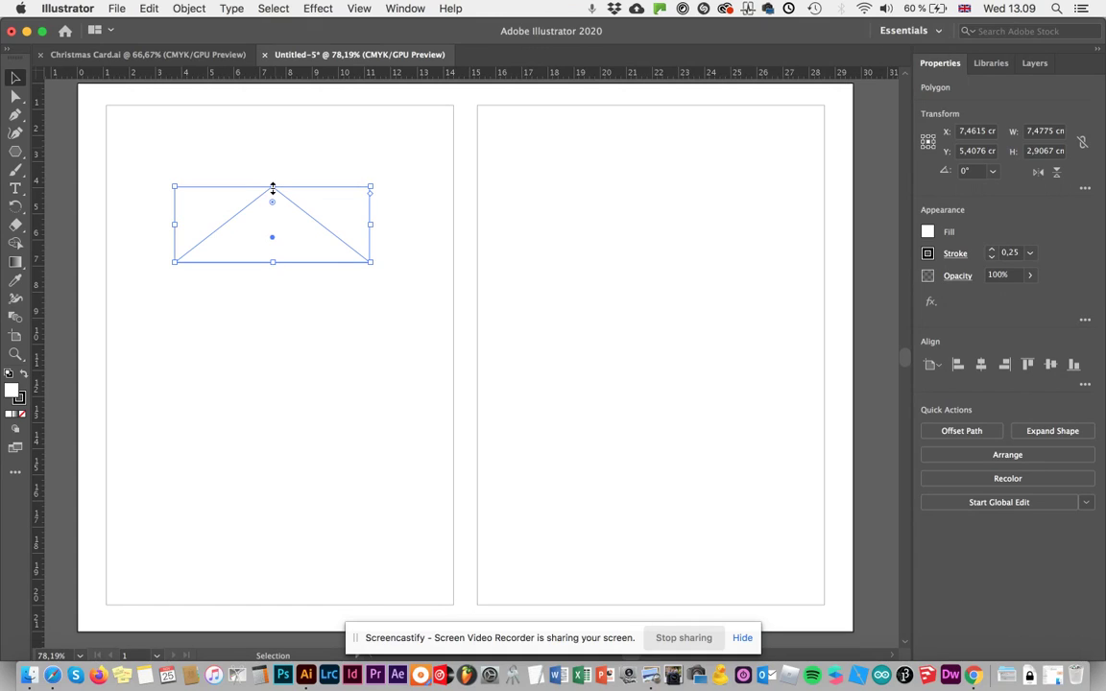
Consult the reference tree, and bend both slanted sides of the triangle symmetrically inward from its apex with the Anchor Point tool
left_click(164, 55)
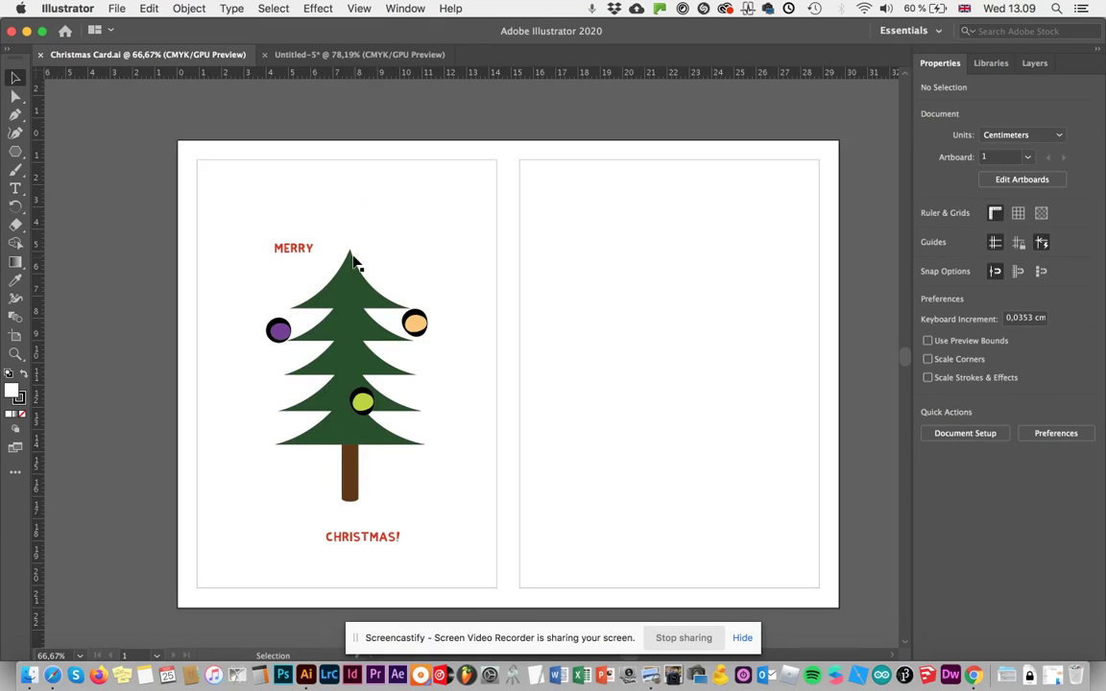
left_click(322, 56)
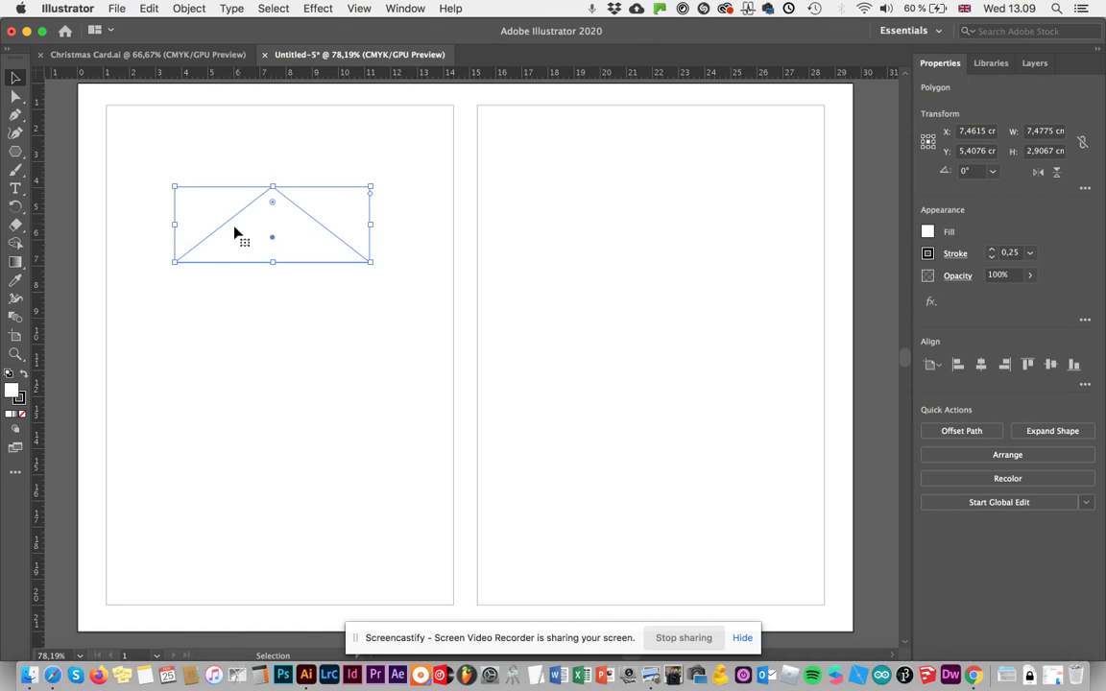
left_click(15, 115)
left_click(16, 116)
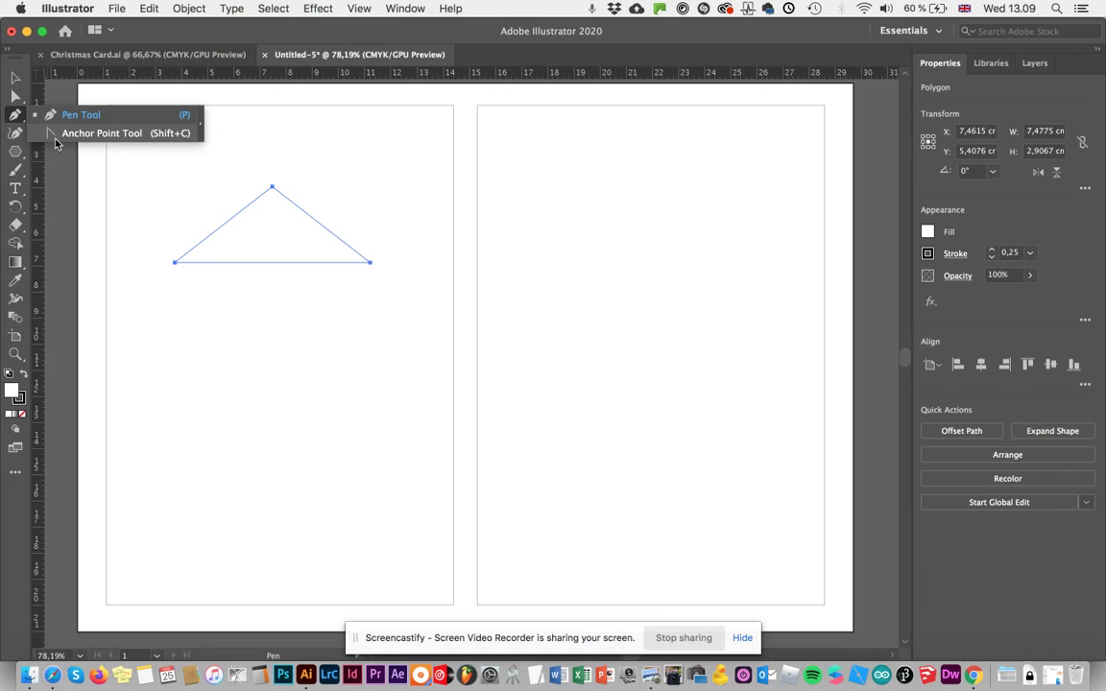
left_click(53, 134)
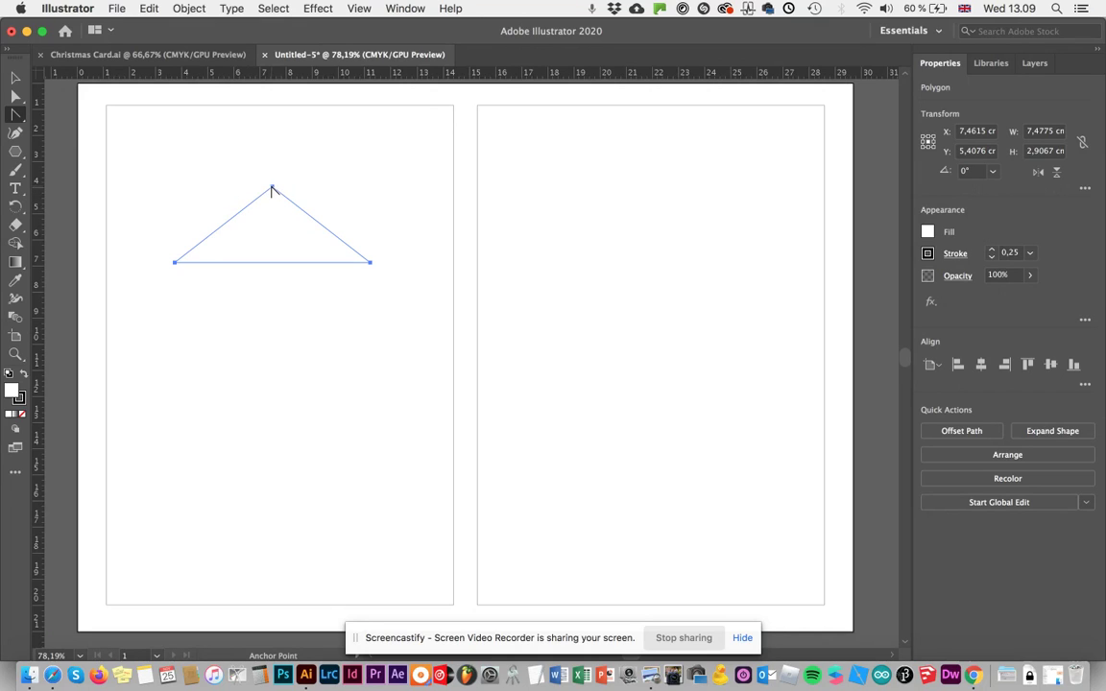
left_click_drag(272, 189, 242, 258)
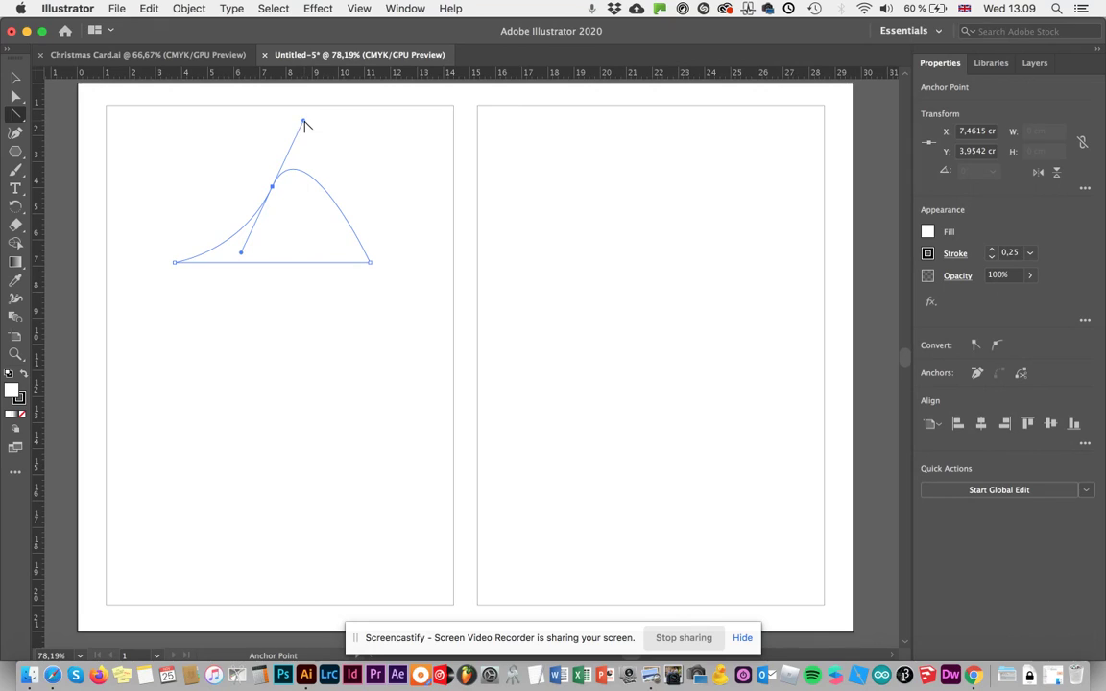
left_click_drag(303, 125, 298, 251)
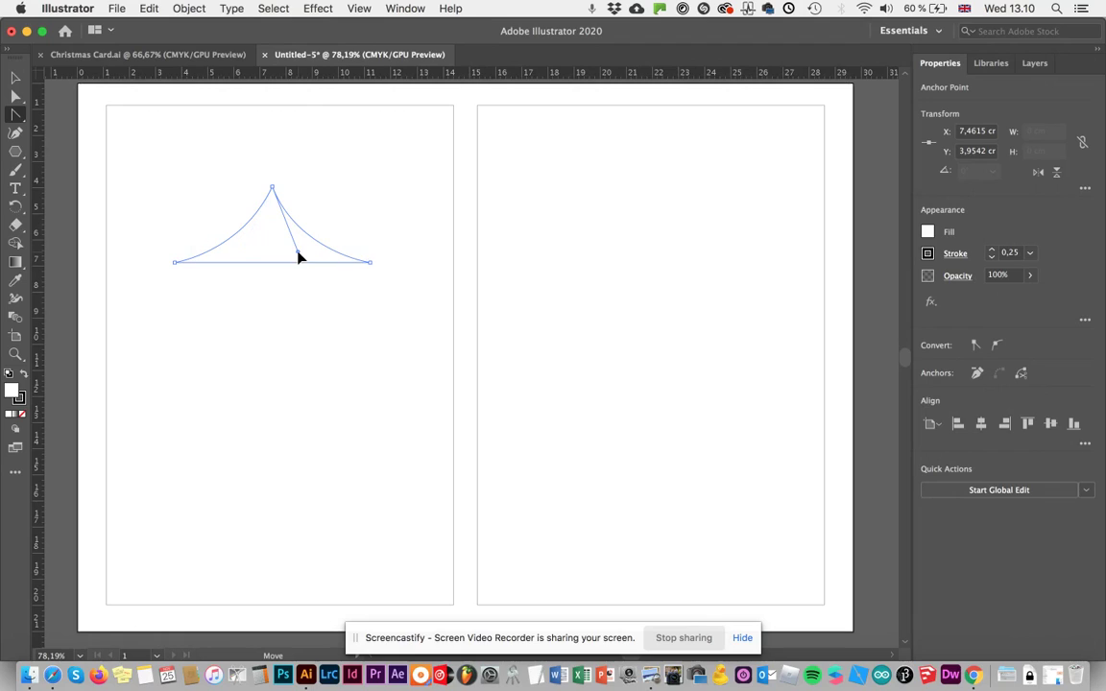
Duplicate the curved triangle straight down three times as overlapping tree tiers, each about 1,63 cm below the previous one
left_click(17, 81)
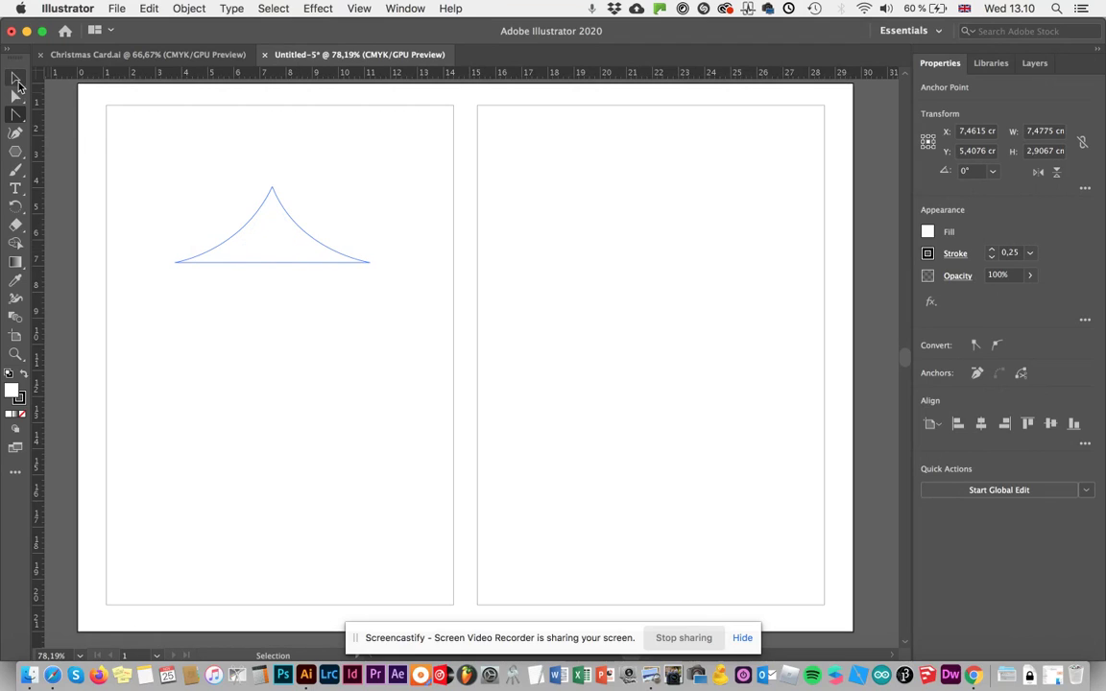
left_click(246, 234)
left_click(161, 134)
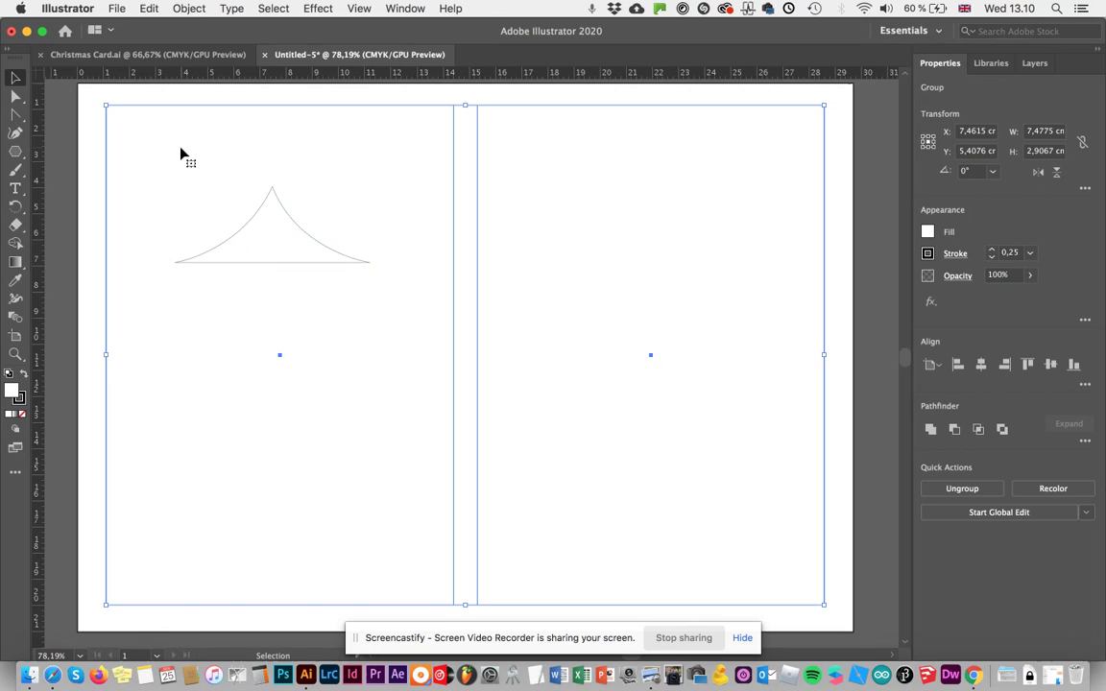
left_click(276, 262)
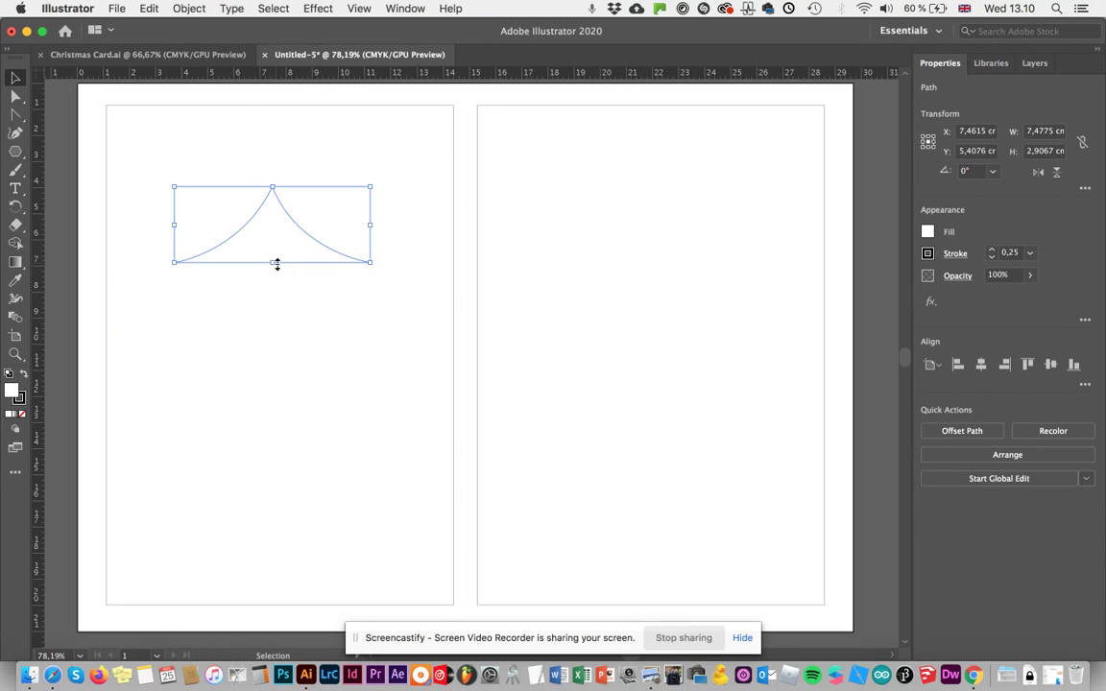
left_click(181, 54)
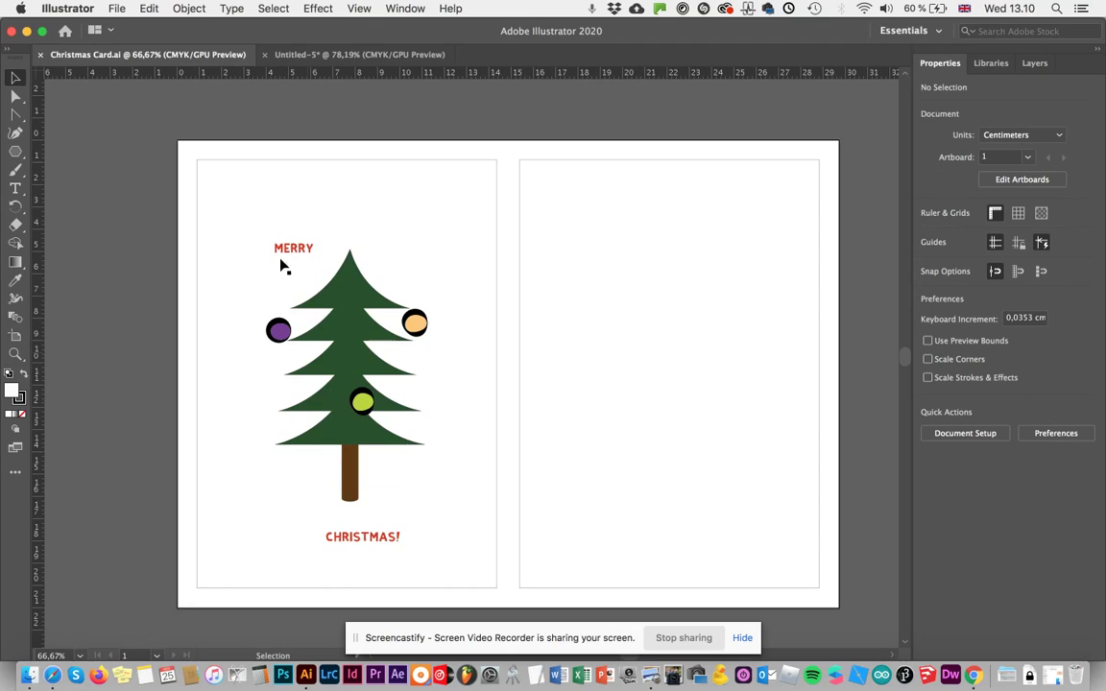
left_click(335, 62)
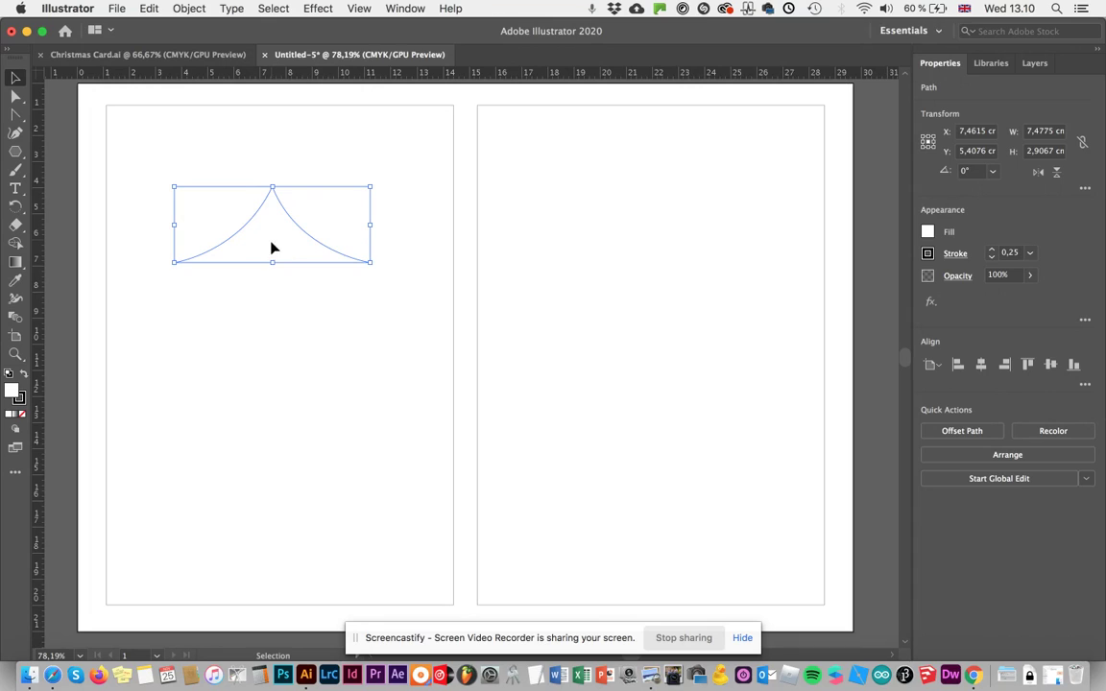
left_click_drag(272, 249, 271, 371, "alt")
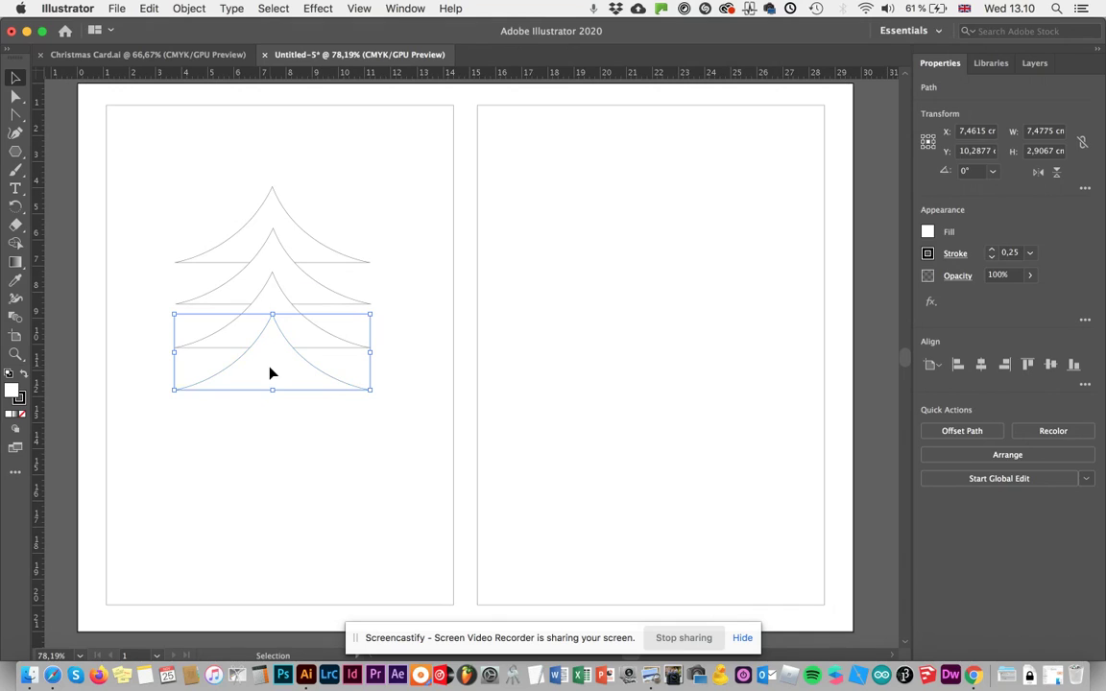
Duplicate the lowest tier straight down once more, about 1,65 cm below it, to form the tree's fifth tier
left_click(271, 416)
left_click(278, 372)
left_click(280, 389, "shift")
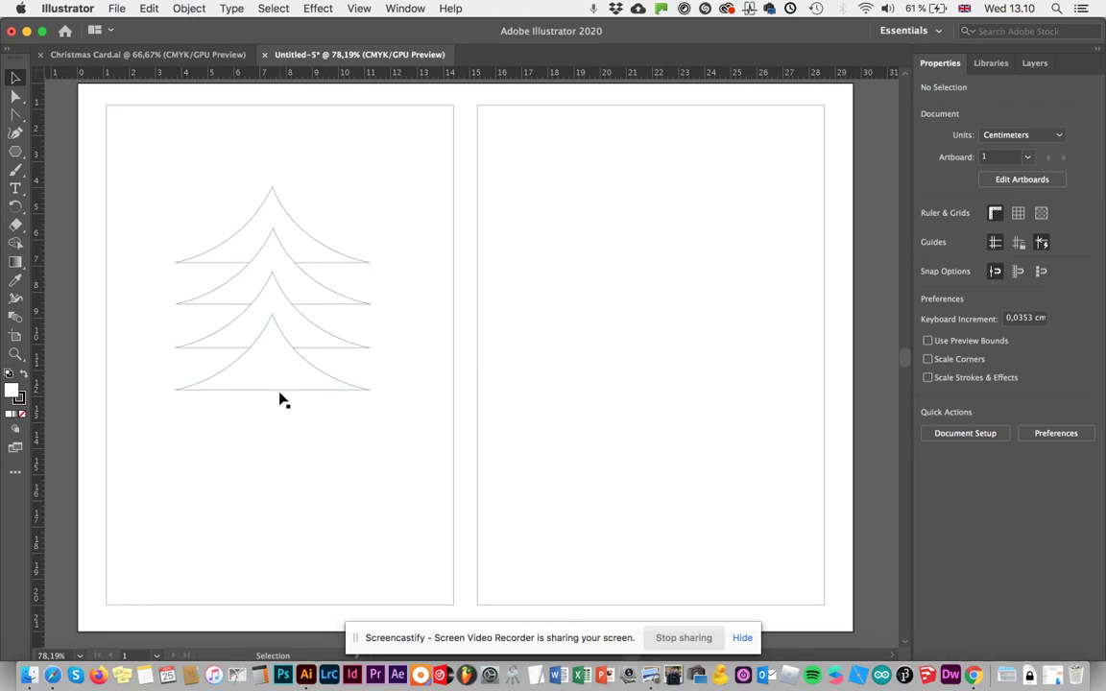
right_click(279, 393)
left_click(273, 351)
left_click(254, 363)
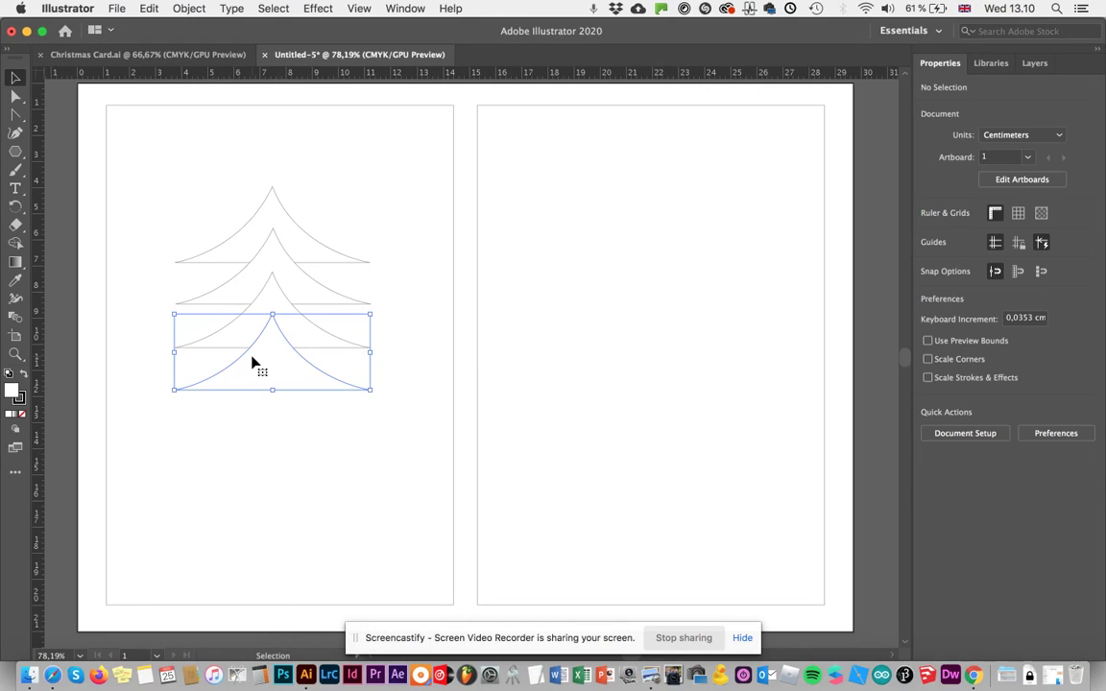
left_click_drag(253, 362, 252, 403)
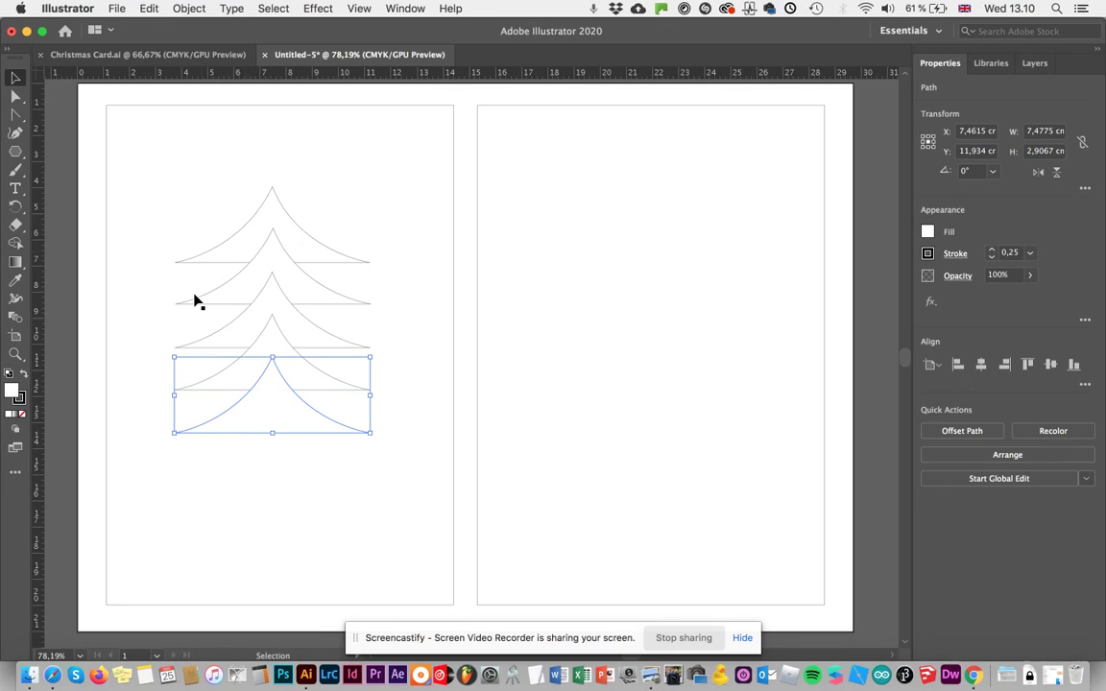
Narrow the upper four tree tiers progressively from their left sides, making the third, second and top ones about 6,99, 6,84 and 6,34 cm wide
left_click(159, 292)
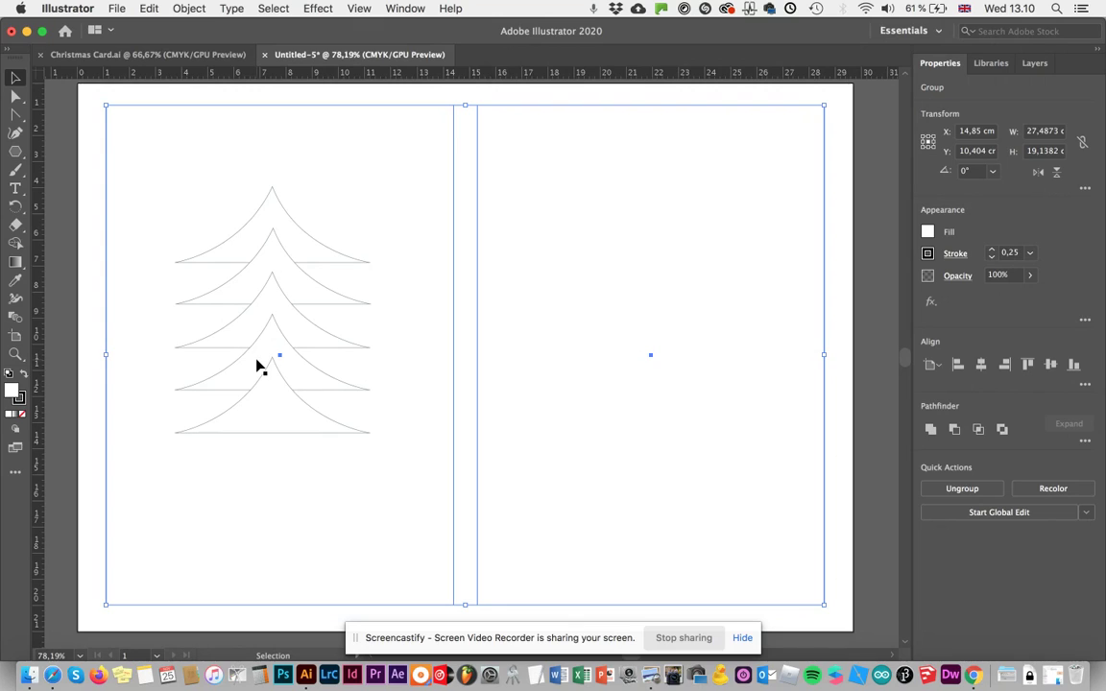
left_click(258, 368)
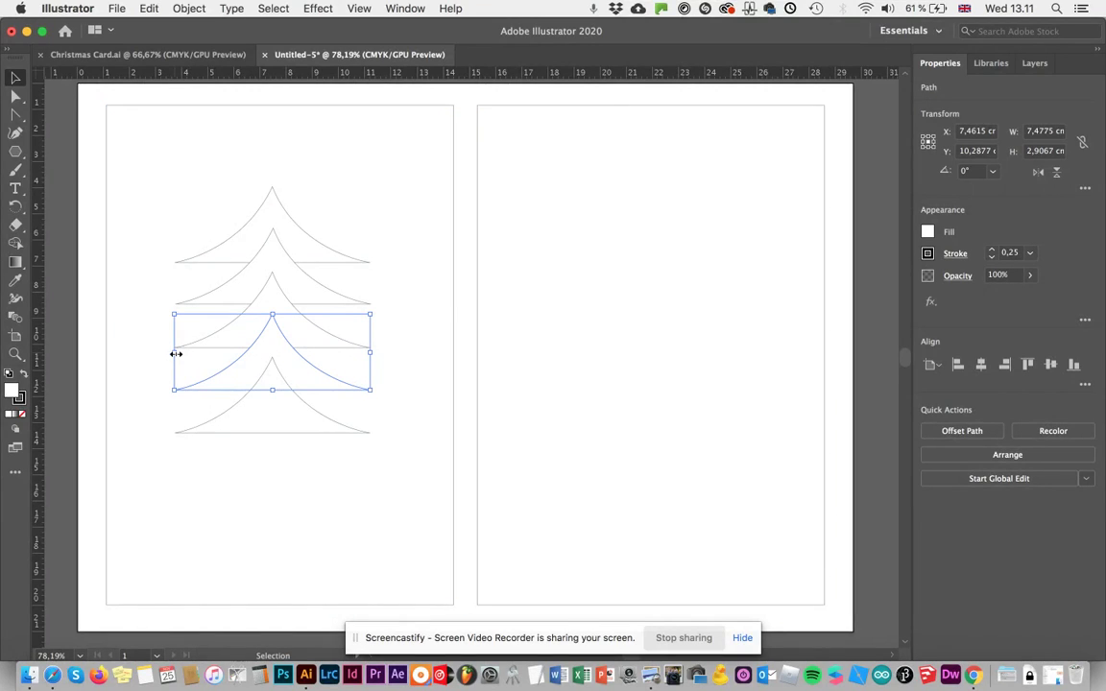
left_click_drag(175, 354, 179, 353)
left_click_drag(272, 300, 272, 257)
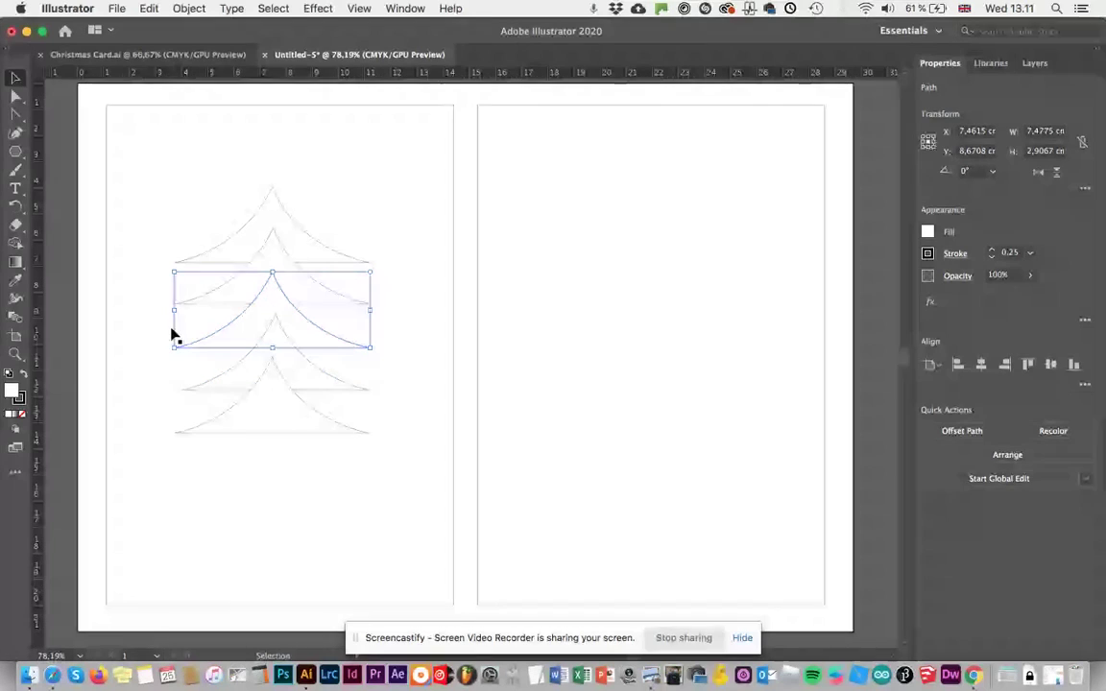
left_click_drag(177, 310, 187, 310)
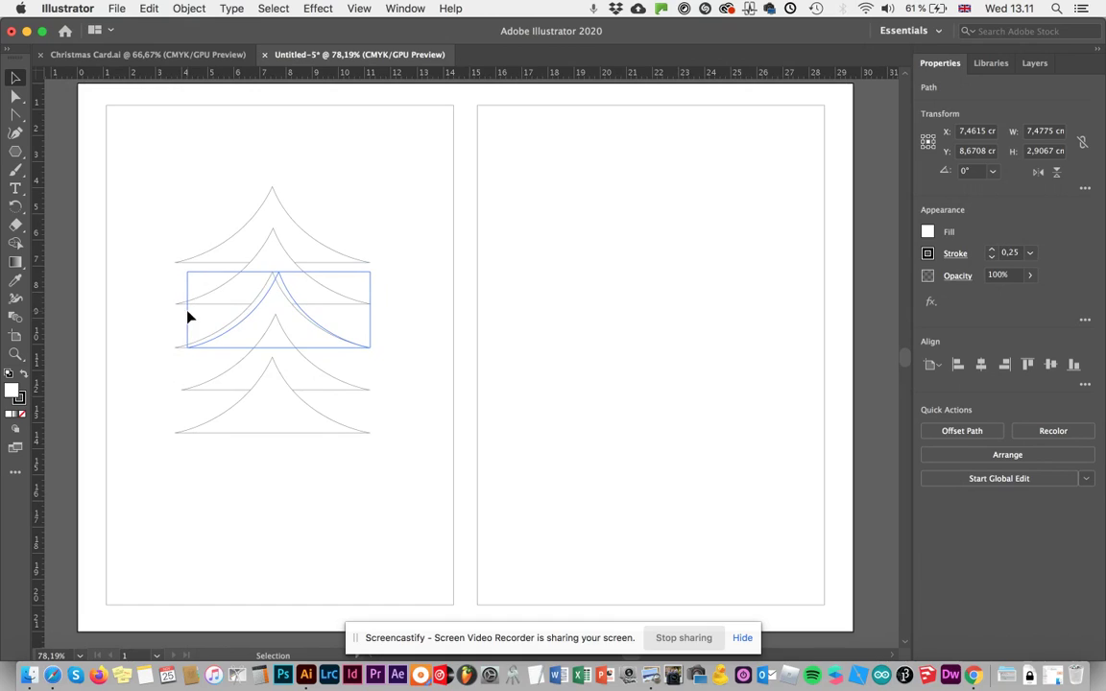
left_click(197, 291)
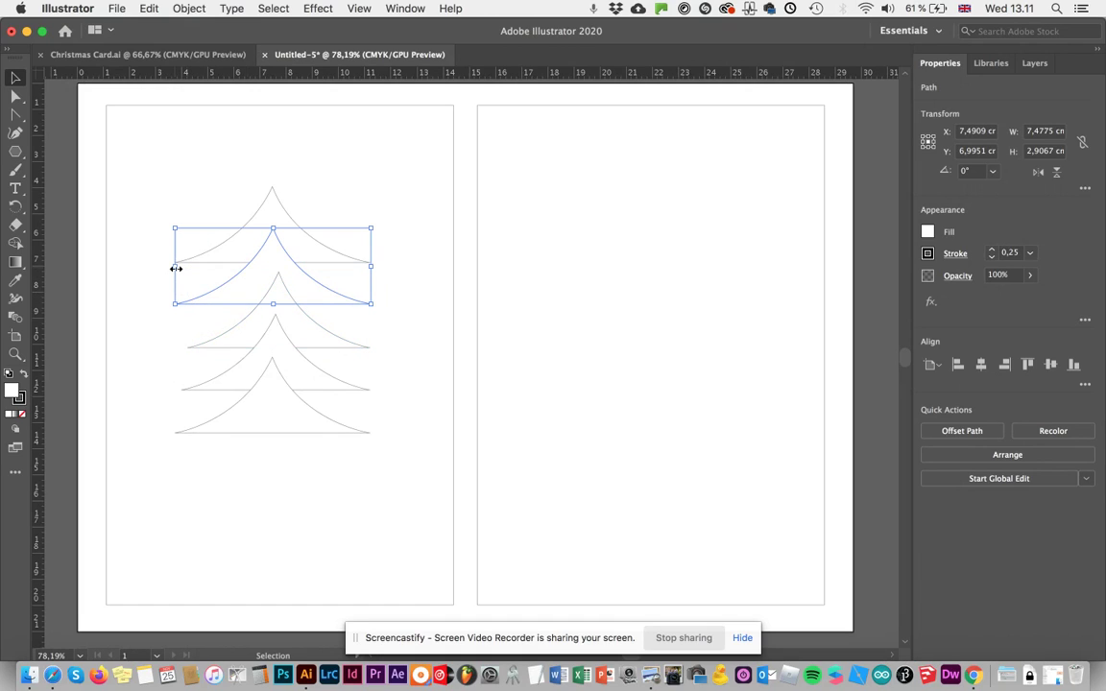
left_click_drag(174, 267, 192, 267)
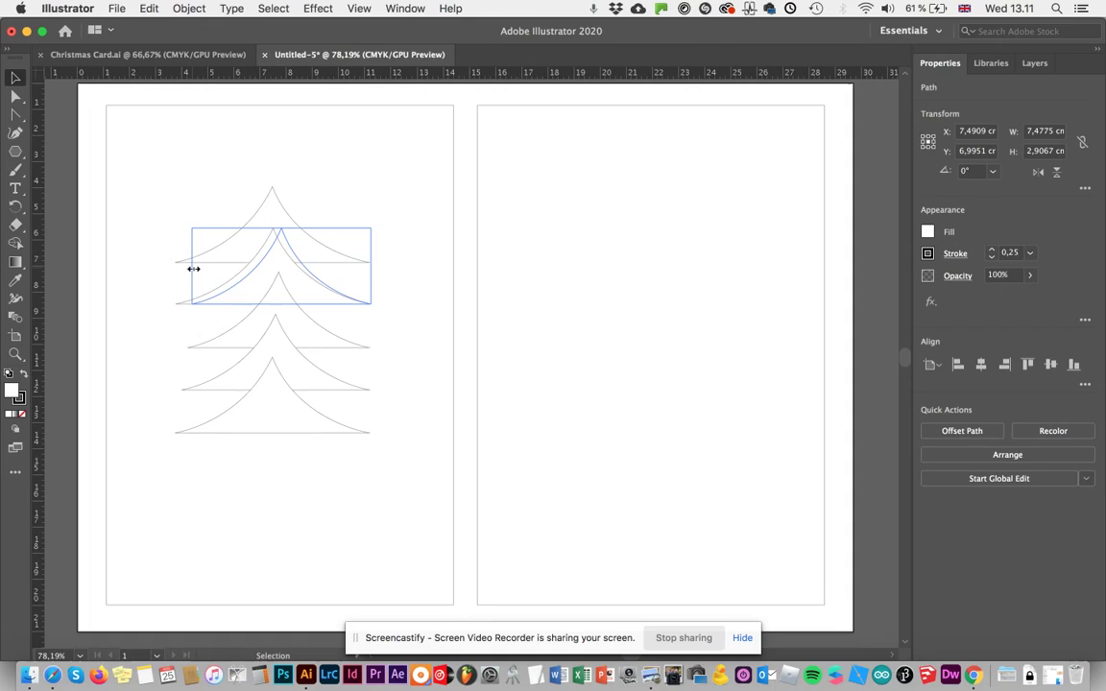
left_click(274, 207)
left_click_drag(174, 224, 204, 227)
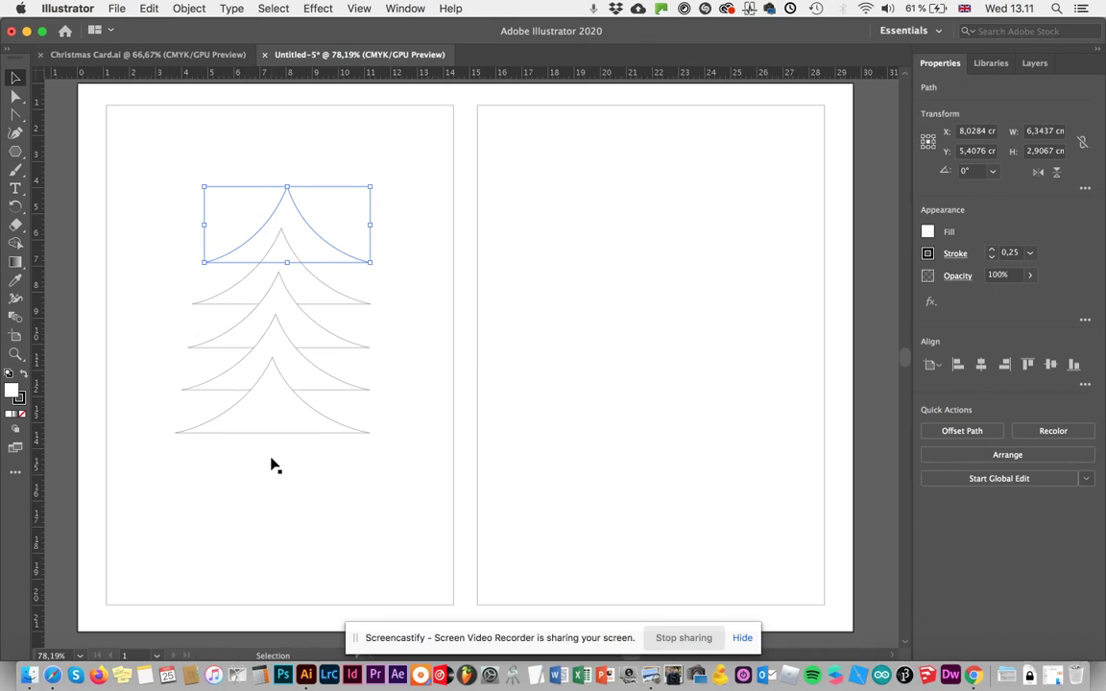
Align all five tree tiers with each other on their horizontal centers
left_click(316, 282, "shift")
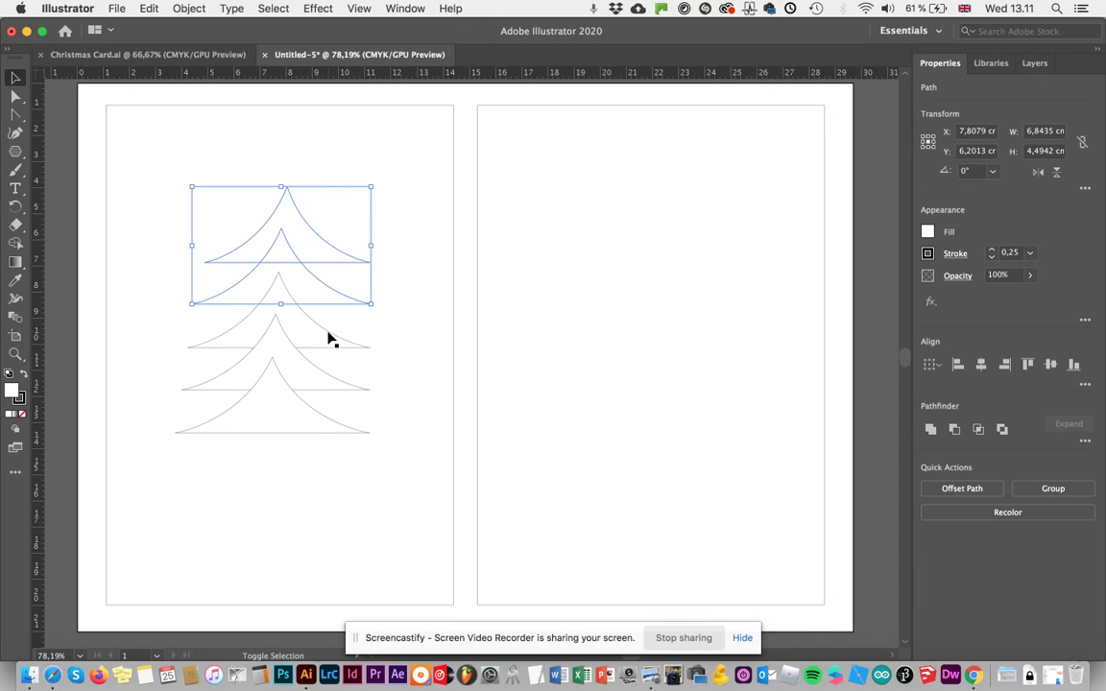
left_click(326, 349, "shift")
left_click(314, 372, "shift")
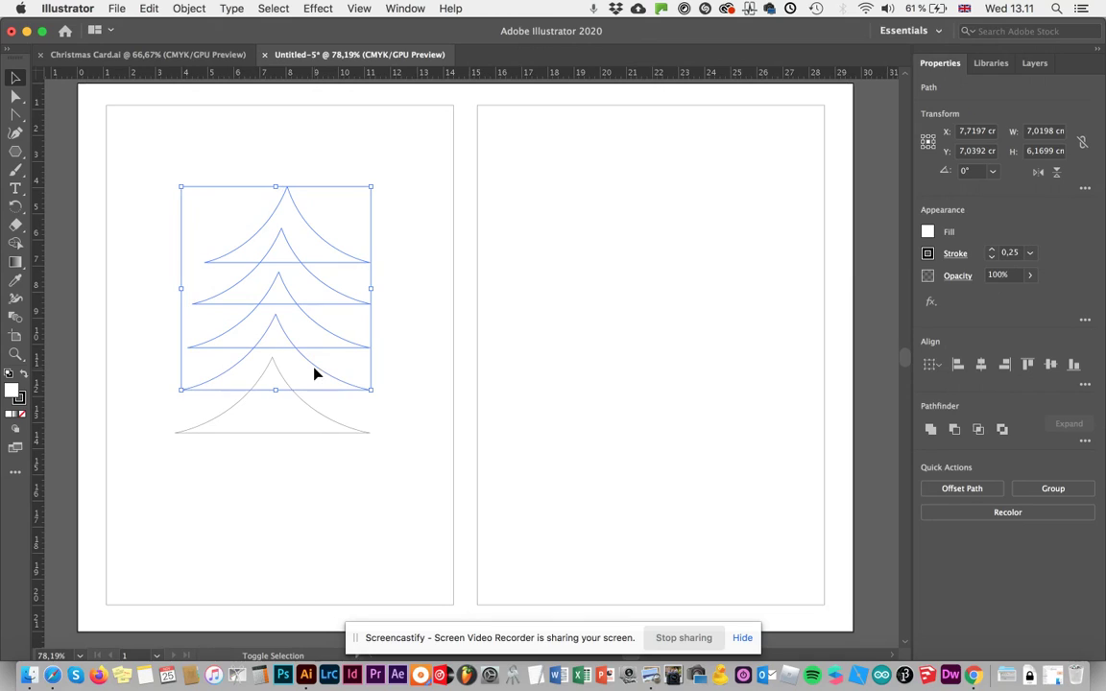
left_click(309, 411, "shift")
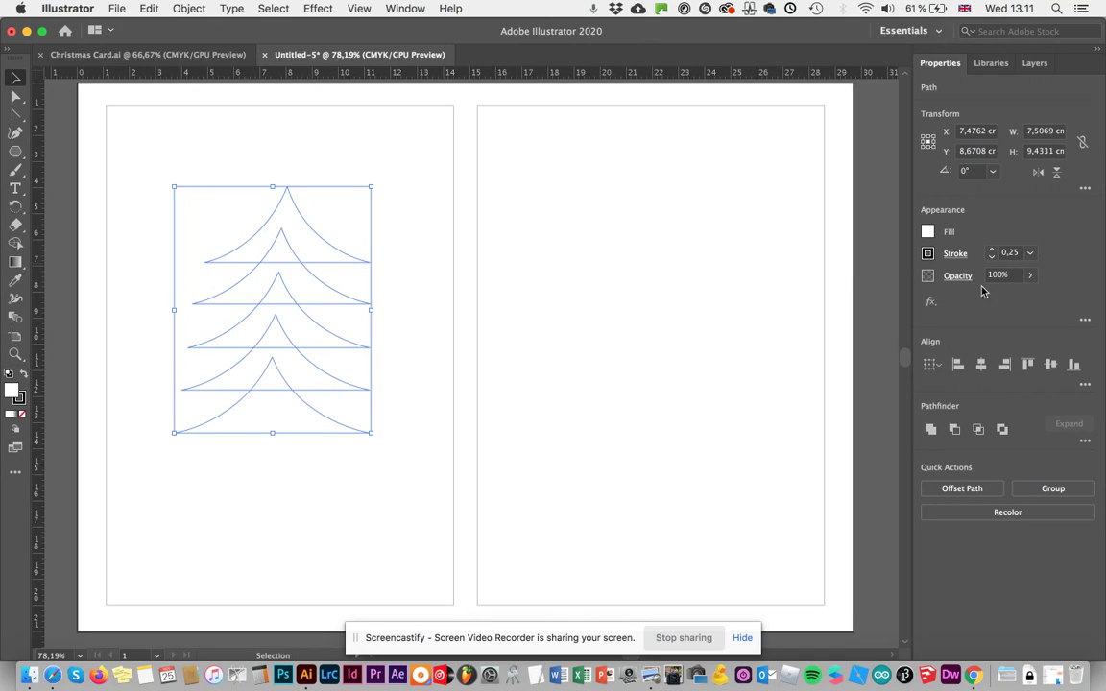
left_click(981, 364)
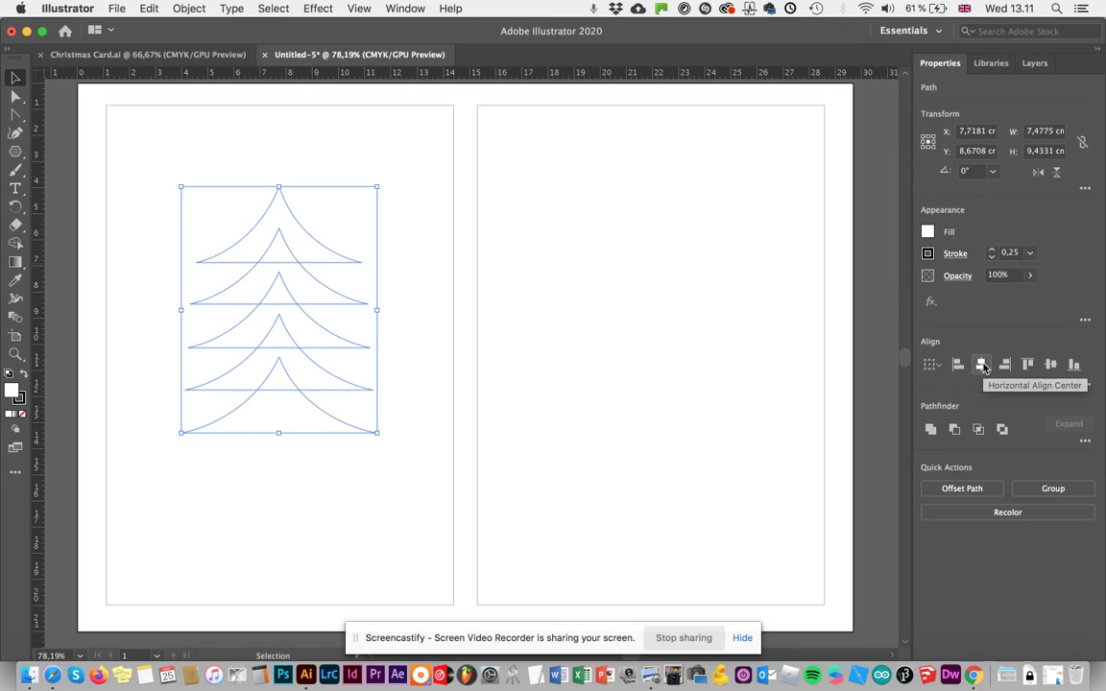
left_click(317, 517)
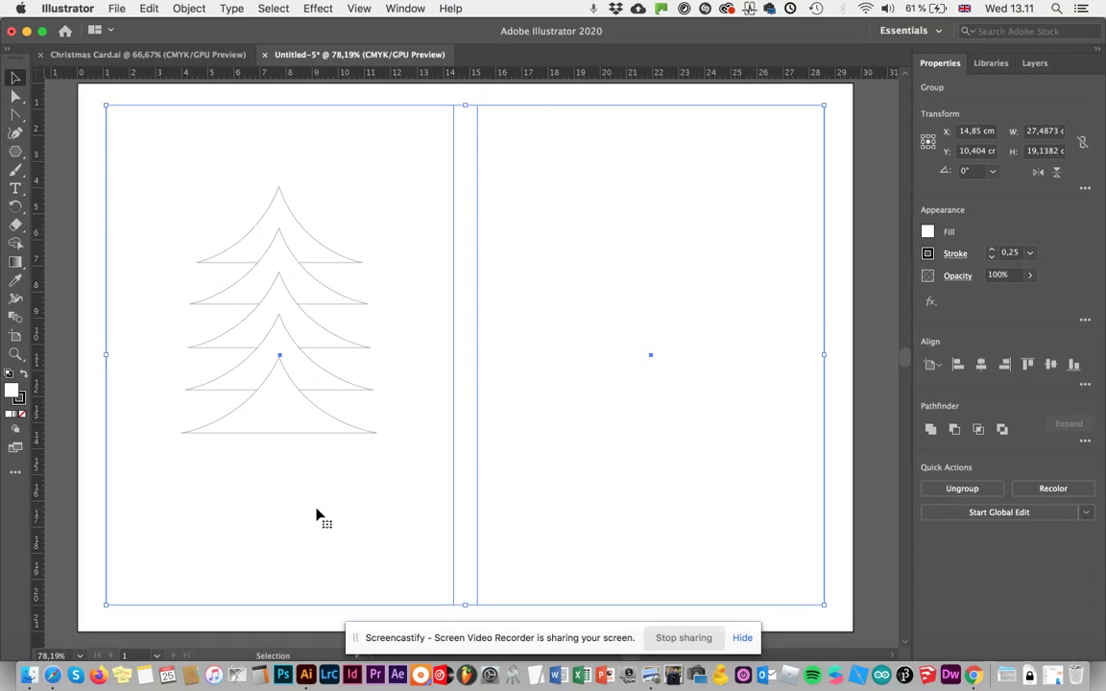
Unite the five aligned tiers into a single tree outline
left_click(264, 231)
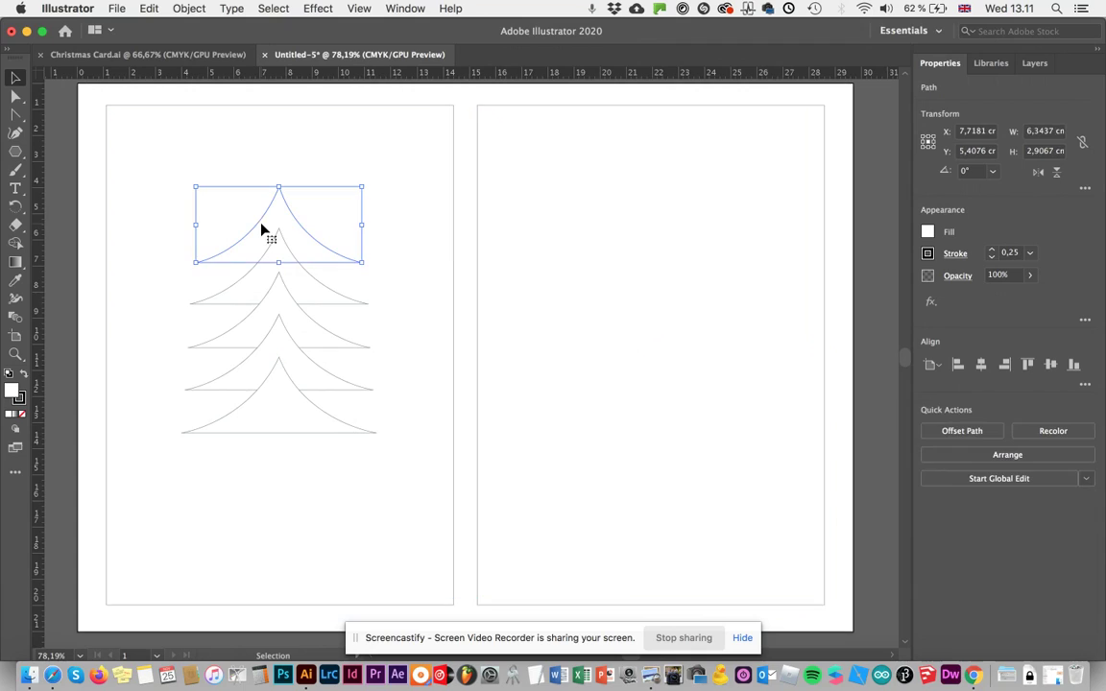
left_click(241, 287, "shift")
left_click(246, 326, "shift")
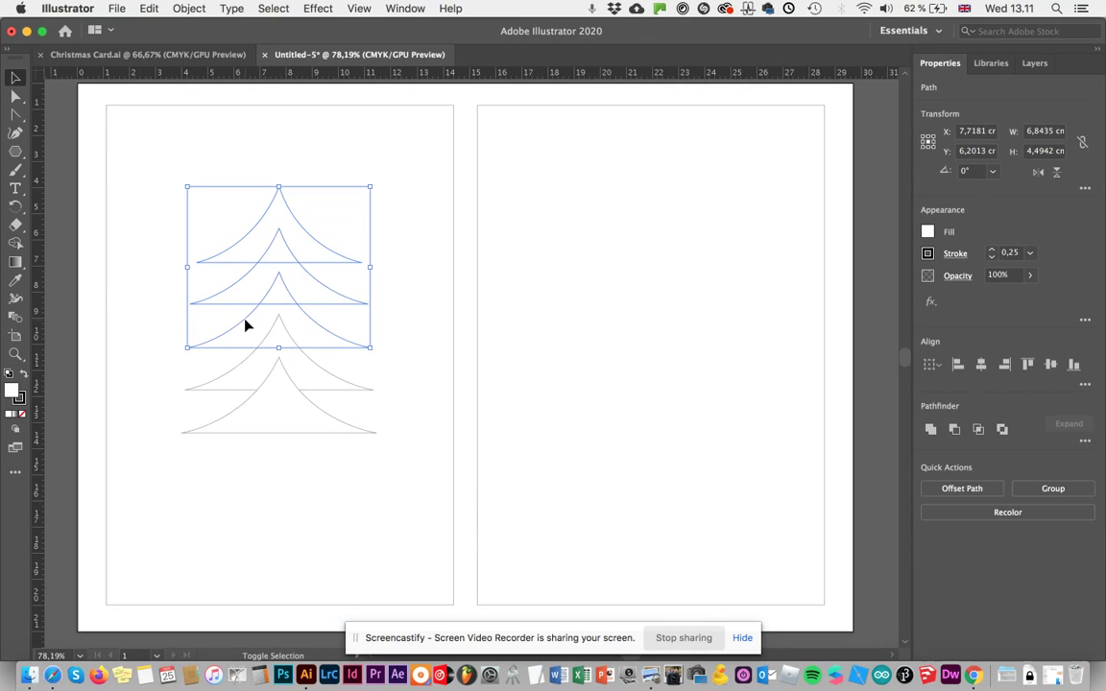
left_click(234, 375, "shift")
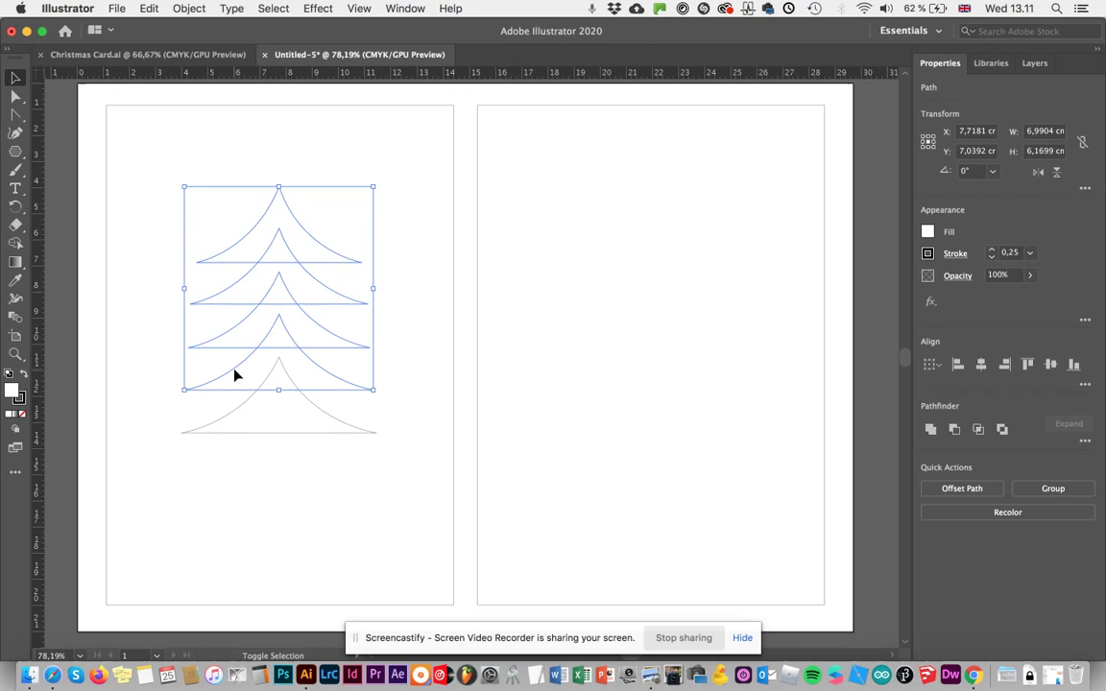
left_click(232, 419, "shift")
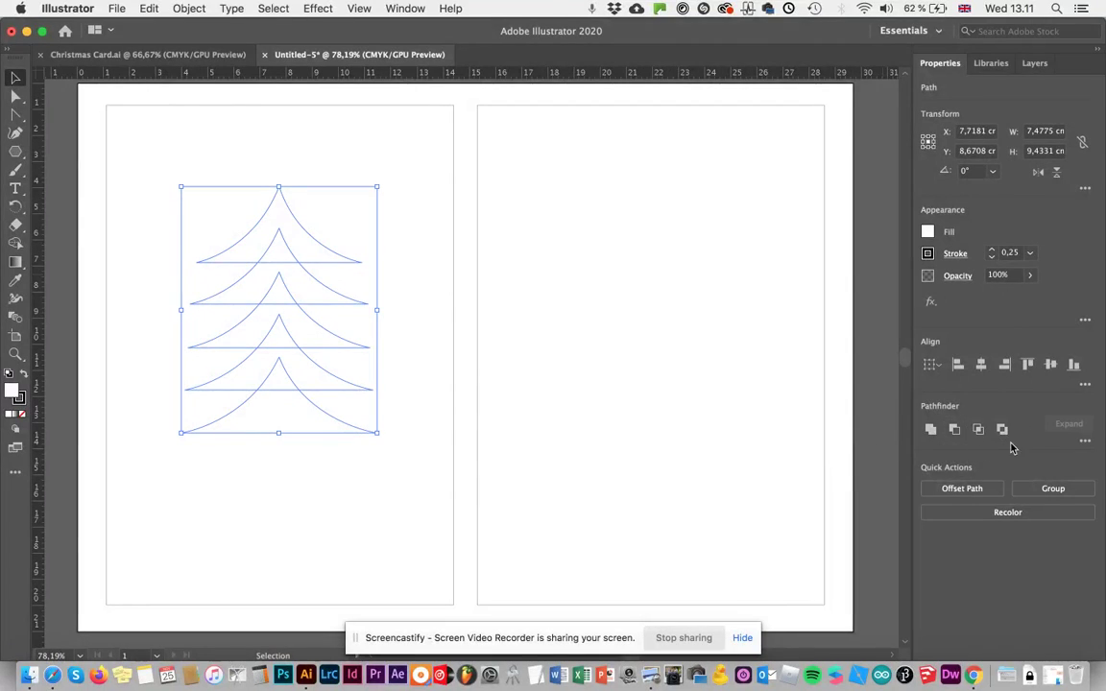
left_click(930, 430)
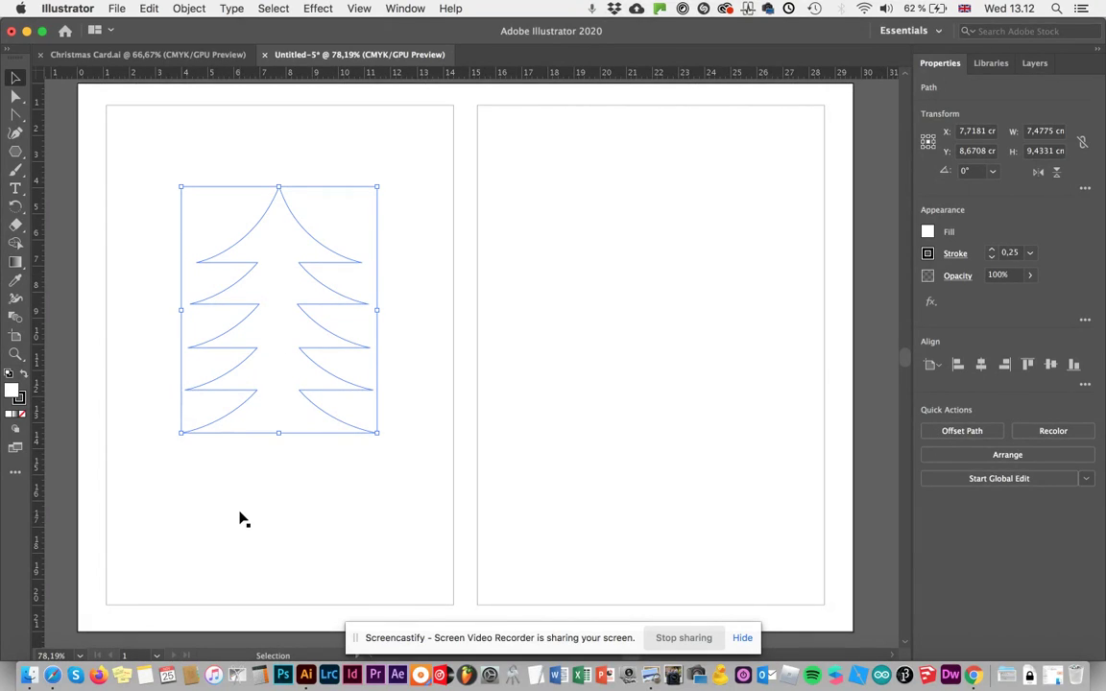
left_click(189, 153)
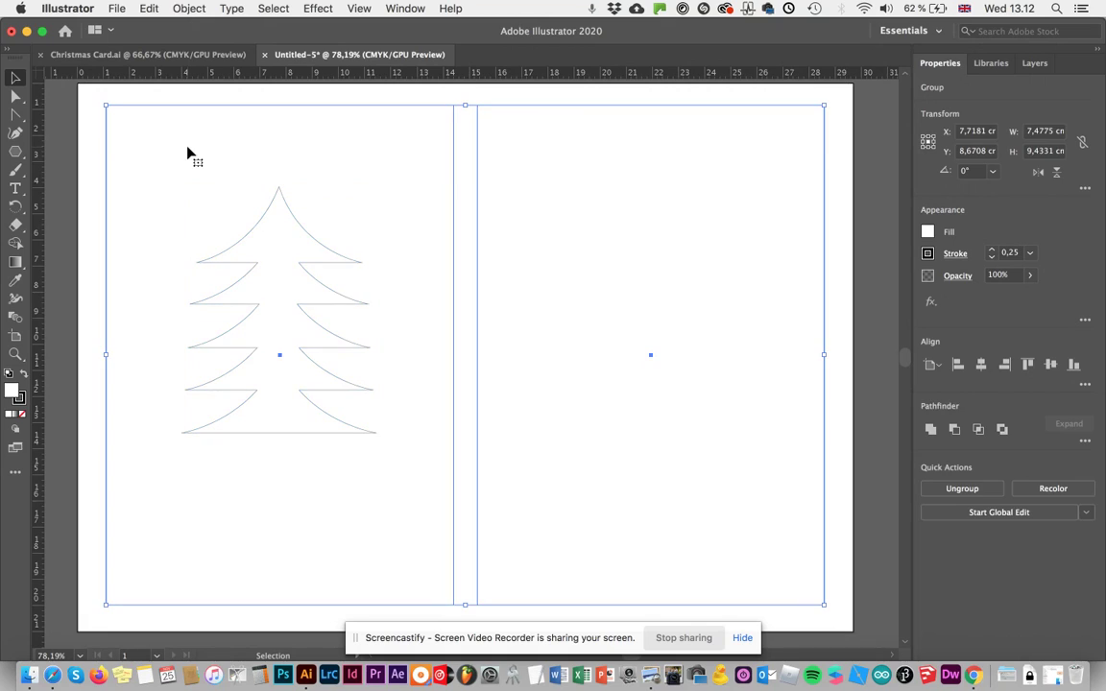
Remove the tree's stroke and fill it with dark green, C 88,24, M 28,63, Y 100, K 19,22
left_click(240, 268)
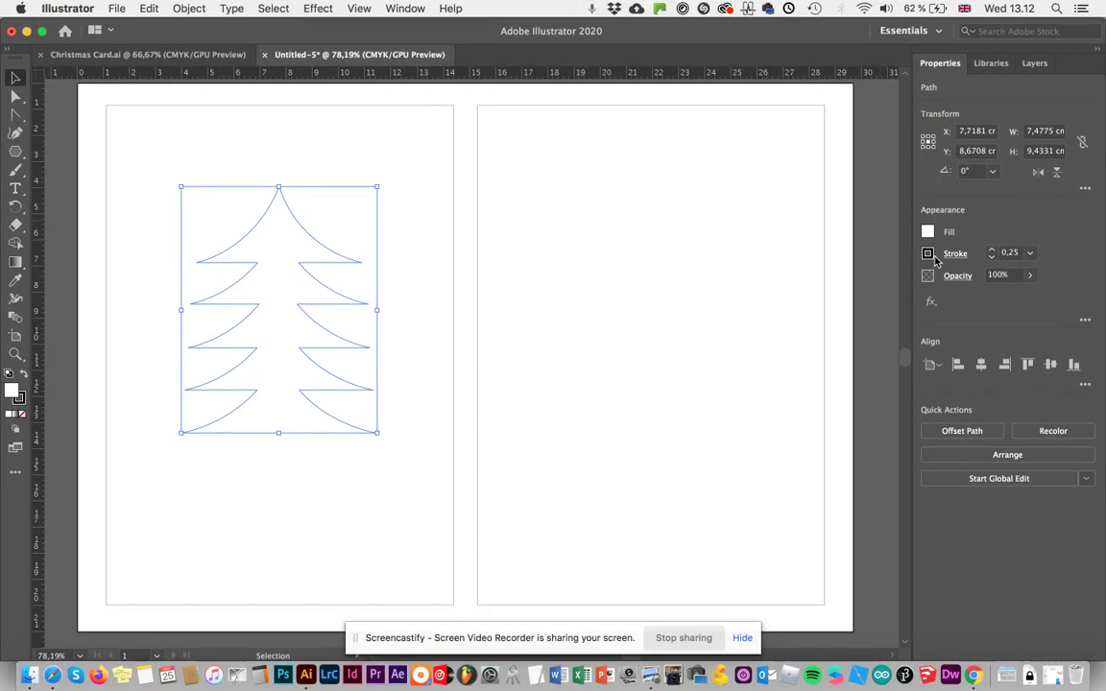
left_click(928, 255)
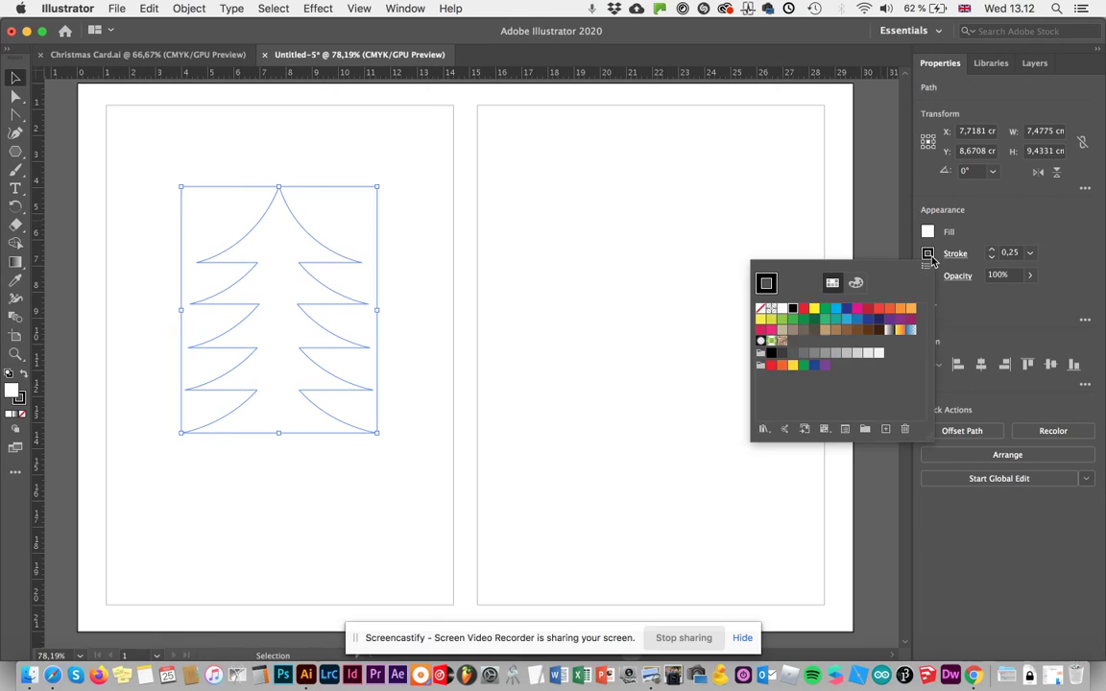
left_click(763, 310)
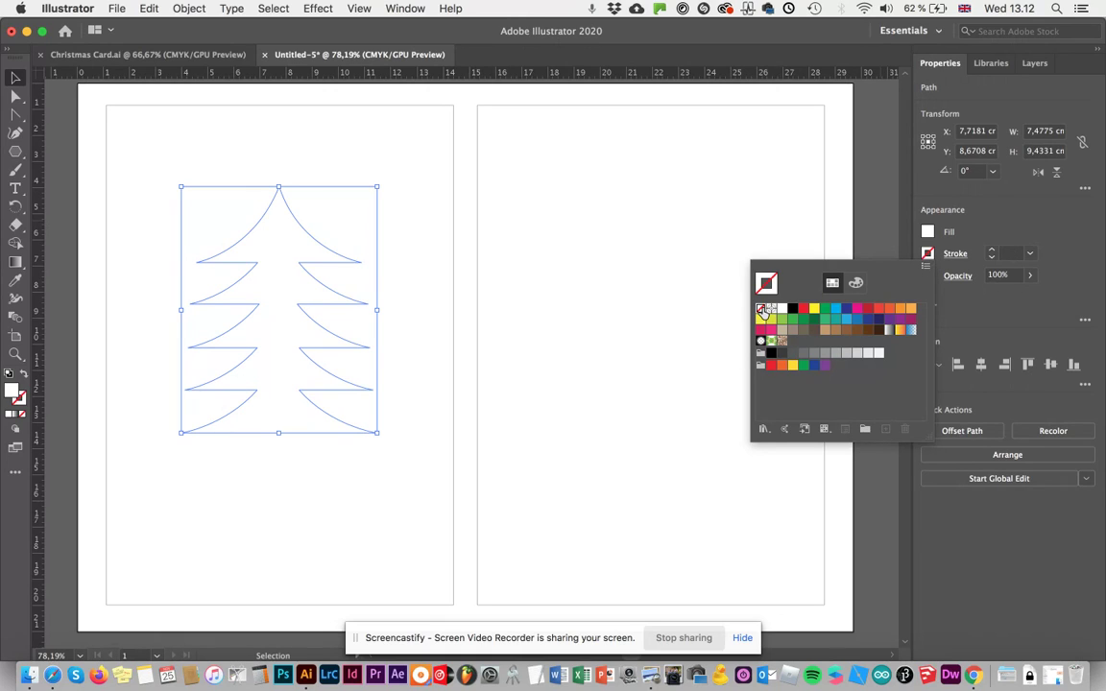
left_click(927, 233)
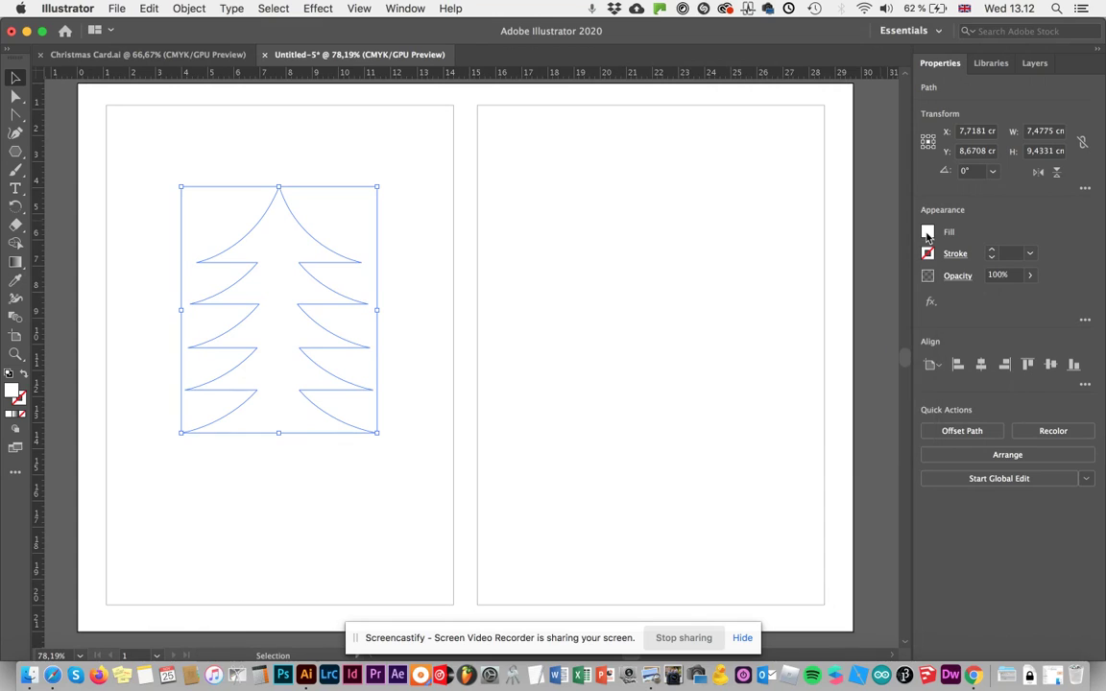
left_click(927, 233)
left_click_drag(813, 394, 817, 399)
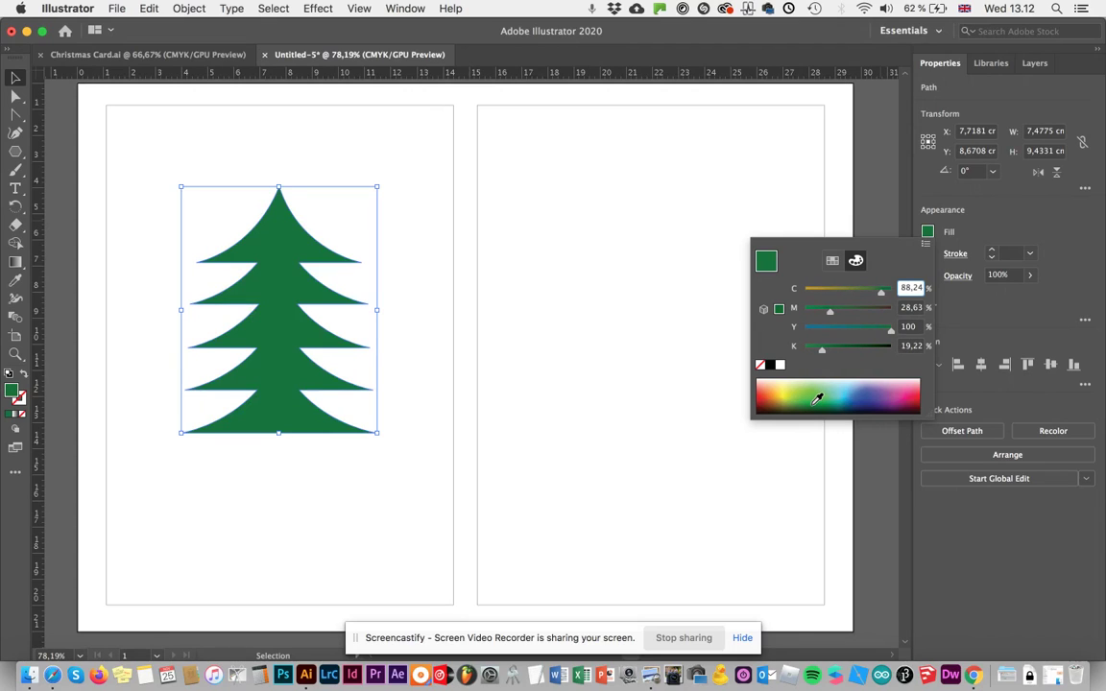
left_click(927, 232)
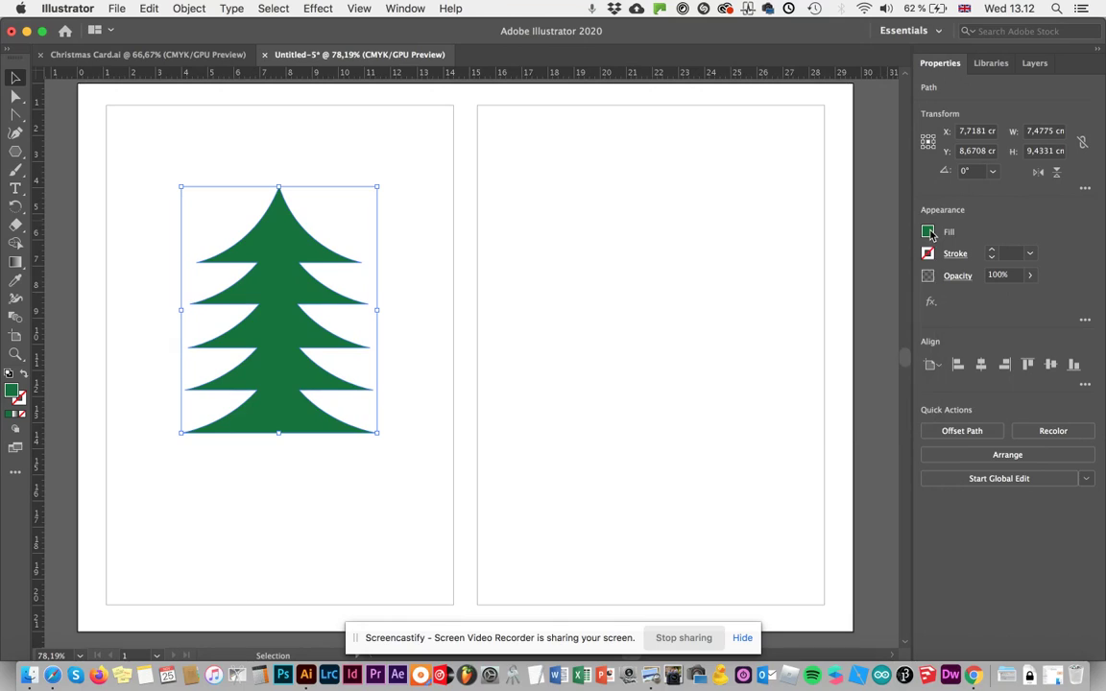
Try a brighter green tree fill of C 81,96, M 3,53, Y 100, K 0,39, and undo it
left_click(927, 233)
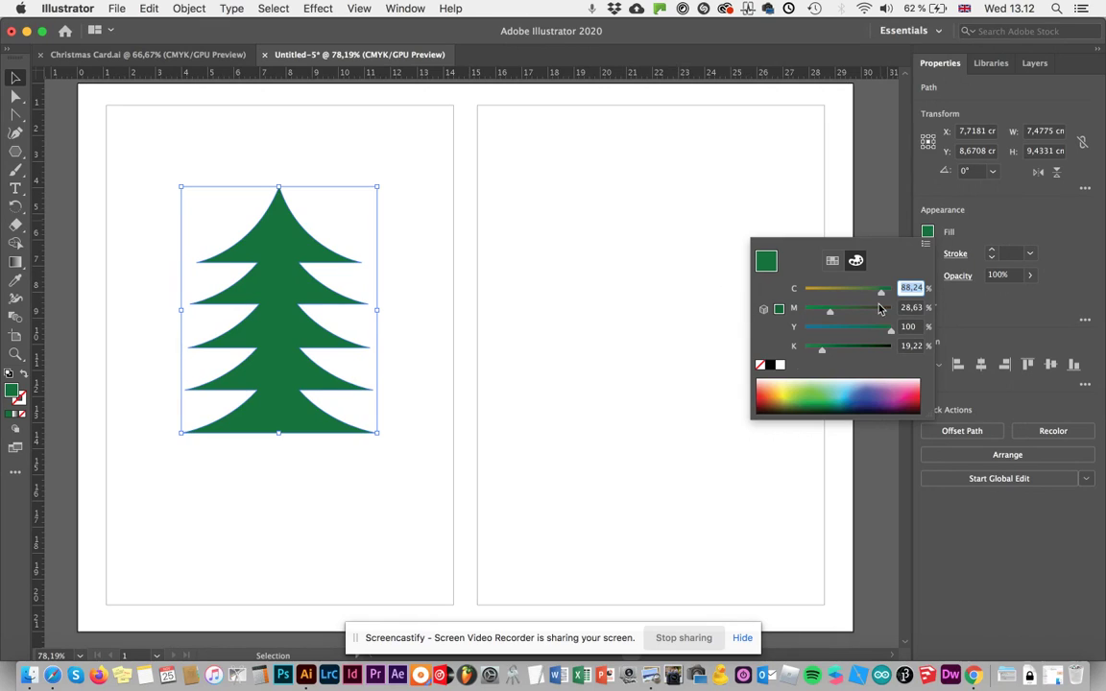
left_click(822, 396)
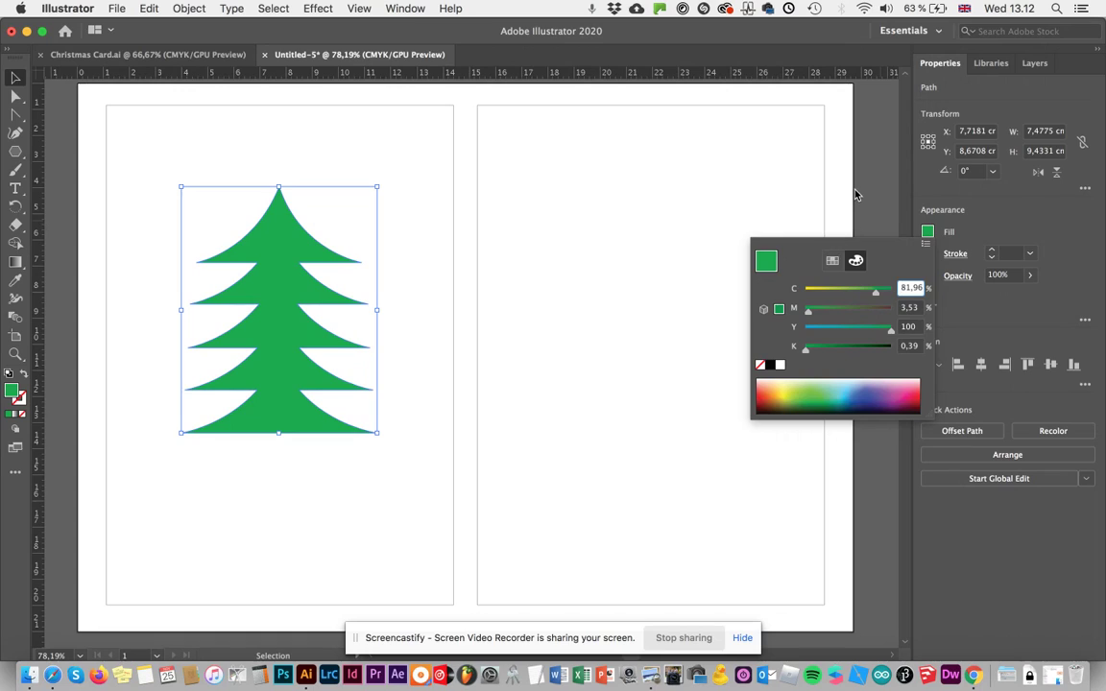
key("Escape")
key("a")
key("v")
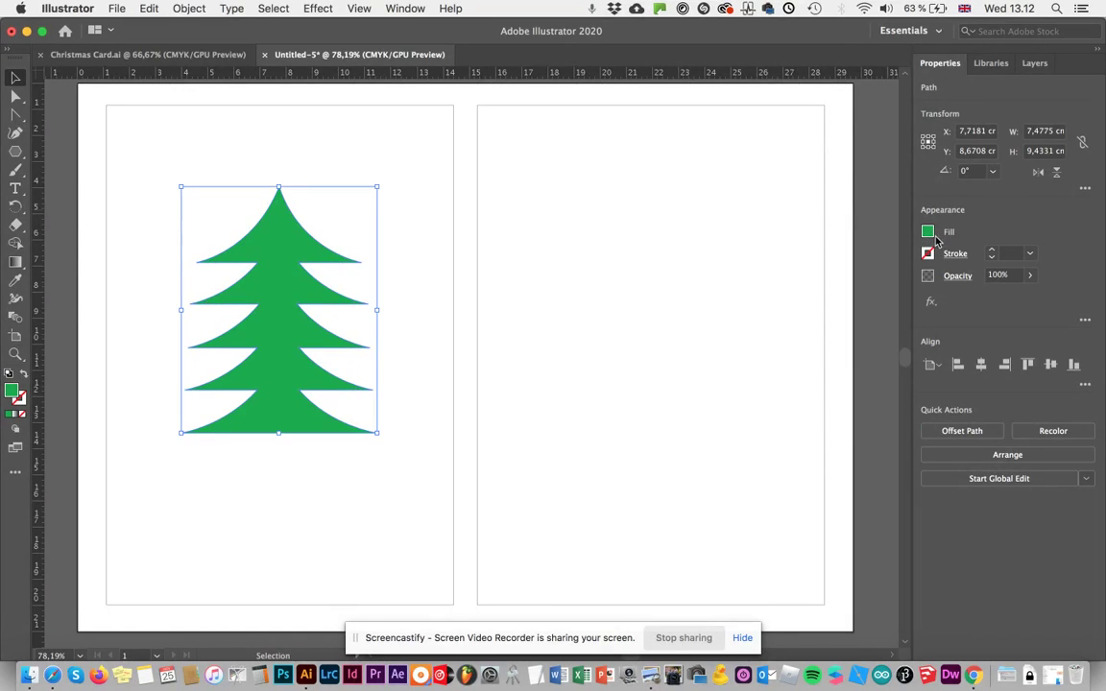
key("super+z")
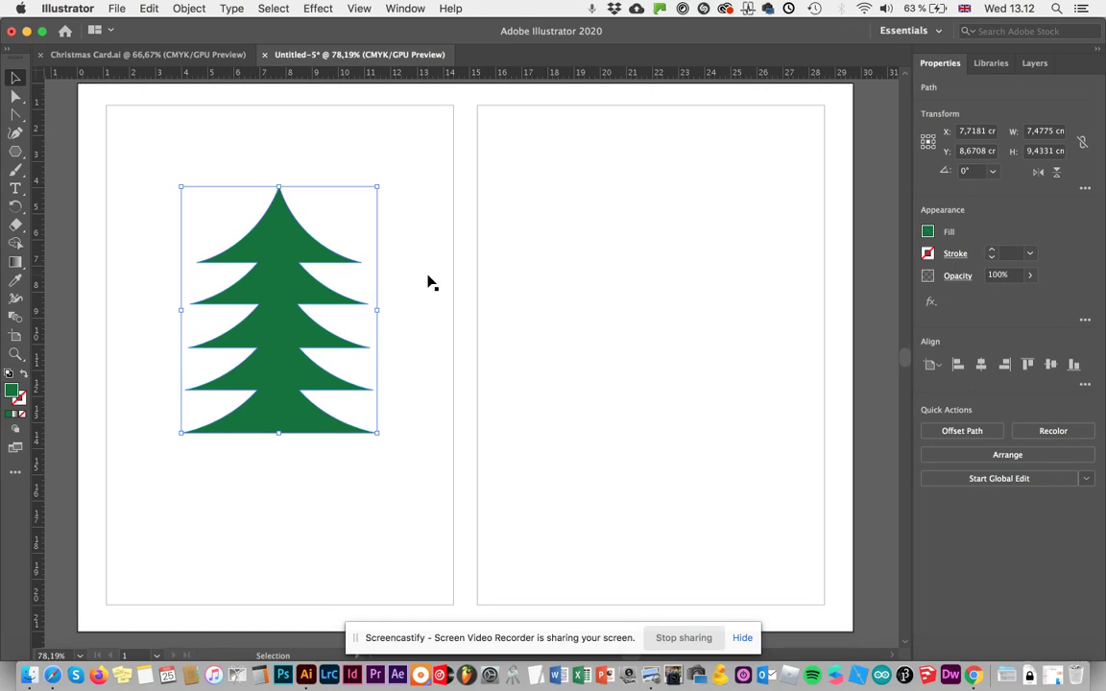
Draw a trunk rectangle about 0,91 cm wide and 3,03 cm high, overlapping the middle of the tree's lower edge
left_click(305, 144)
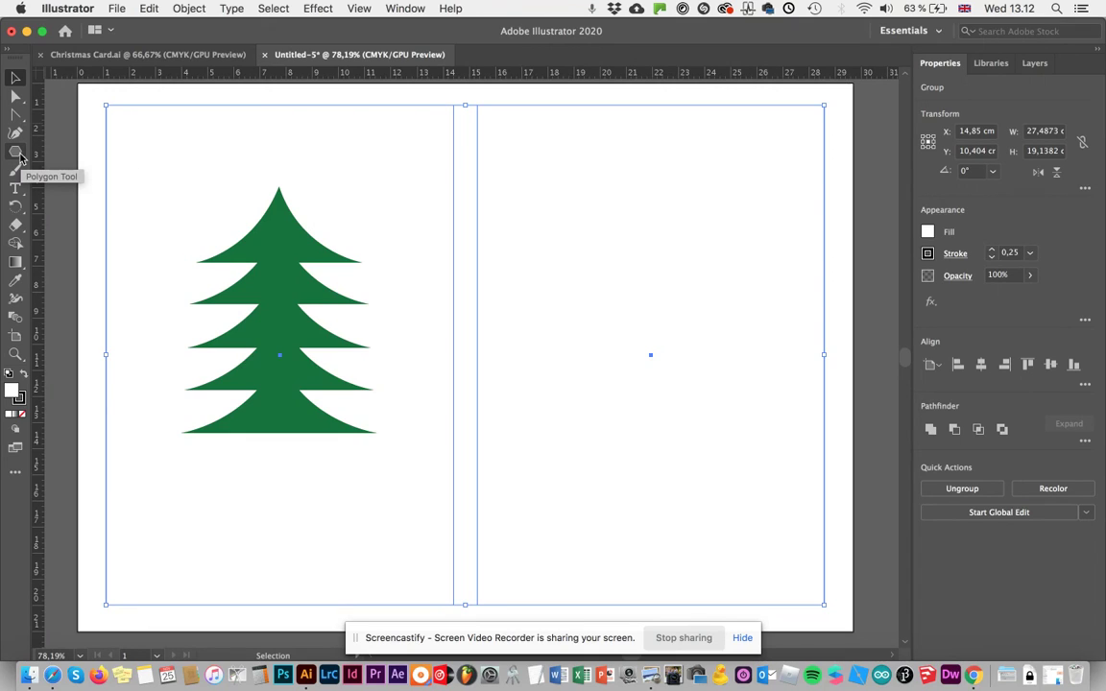
left_click_drag(19, 156, 45, 151)
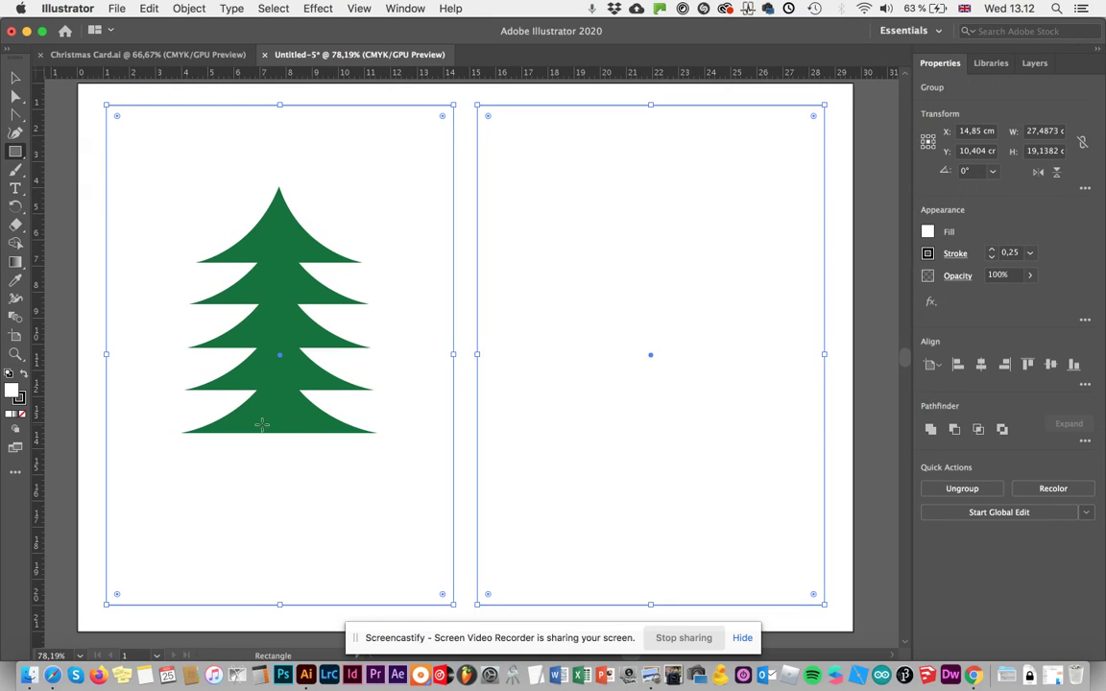
mouse_move(264, 423)
left_mouse_down()
mouse_move(287, 466)
mouse_move(289, 502)
left_mouse_up()
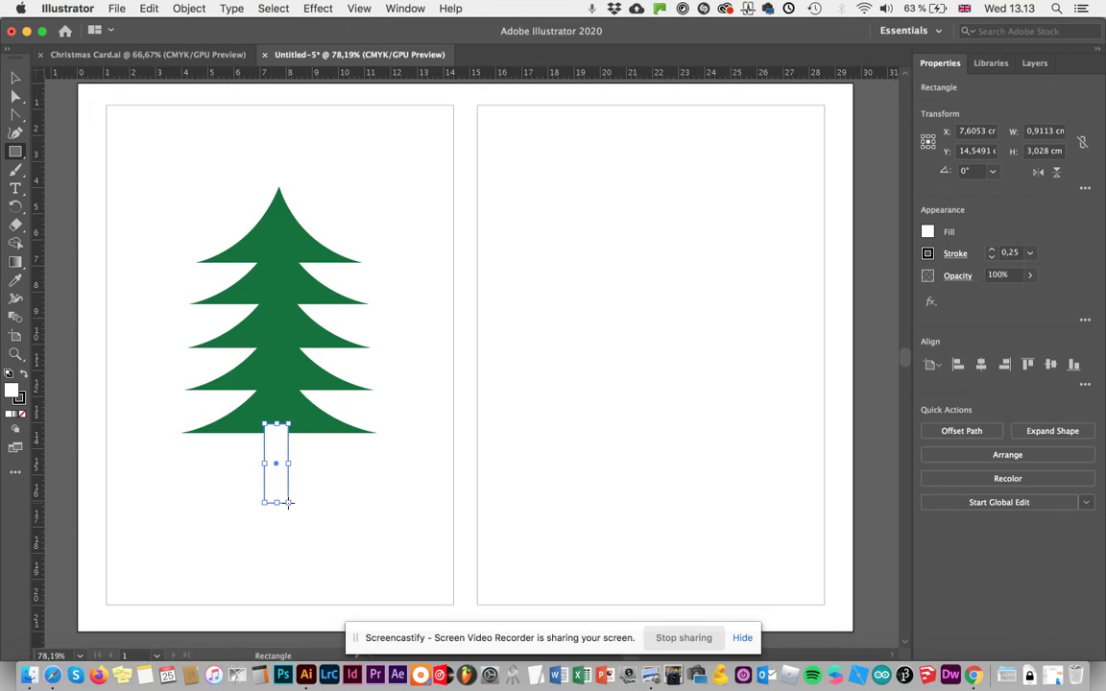
Round the trunk's lower end by pulling both lower corner anchors into vertical curves, making it about 3,43 cm high
left_click(14, 88)
key("m")
left_click(15, 79)
key("m")
key("super+1")
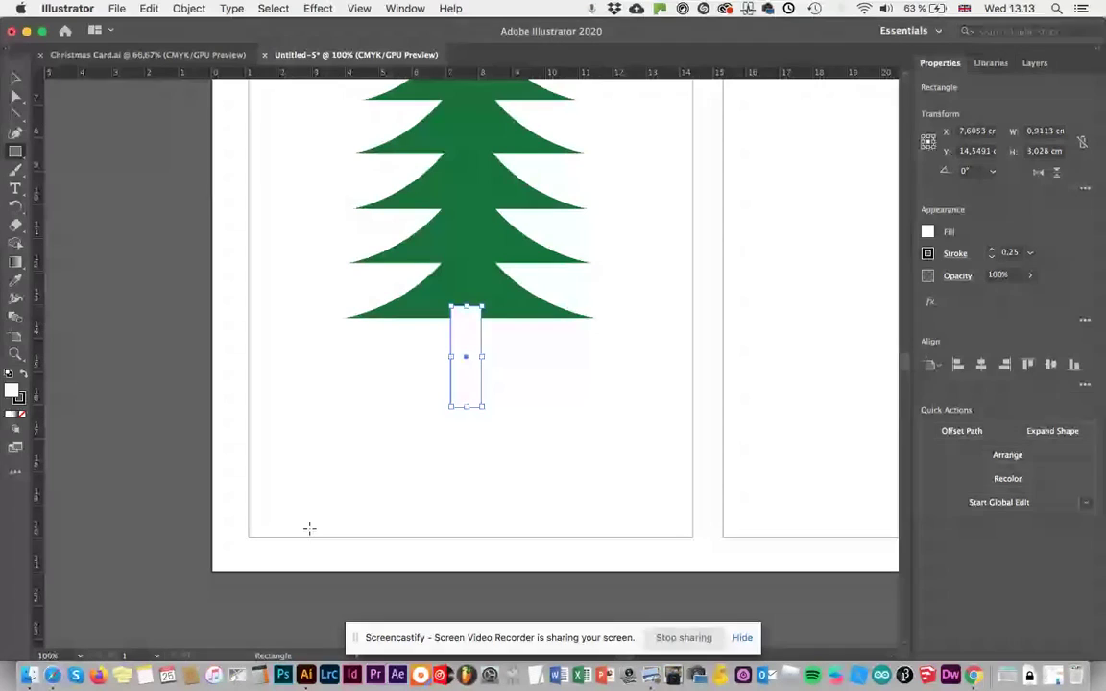
key("super+equal")
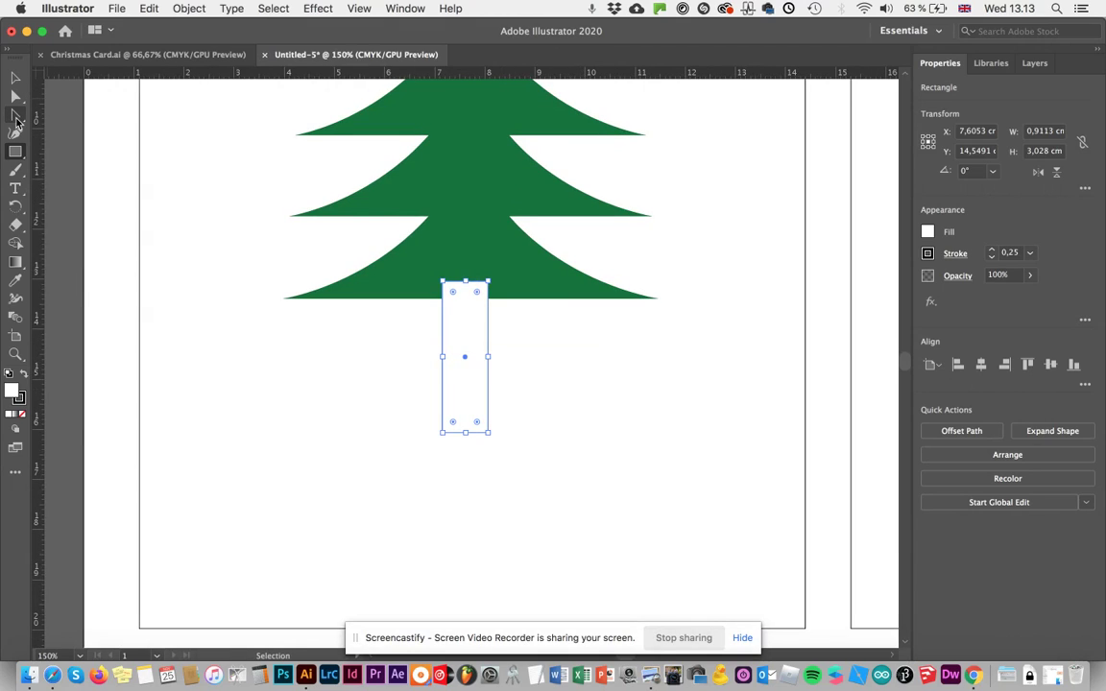
left_click(15, 114)
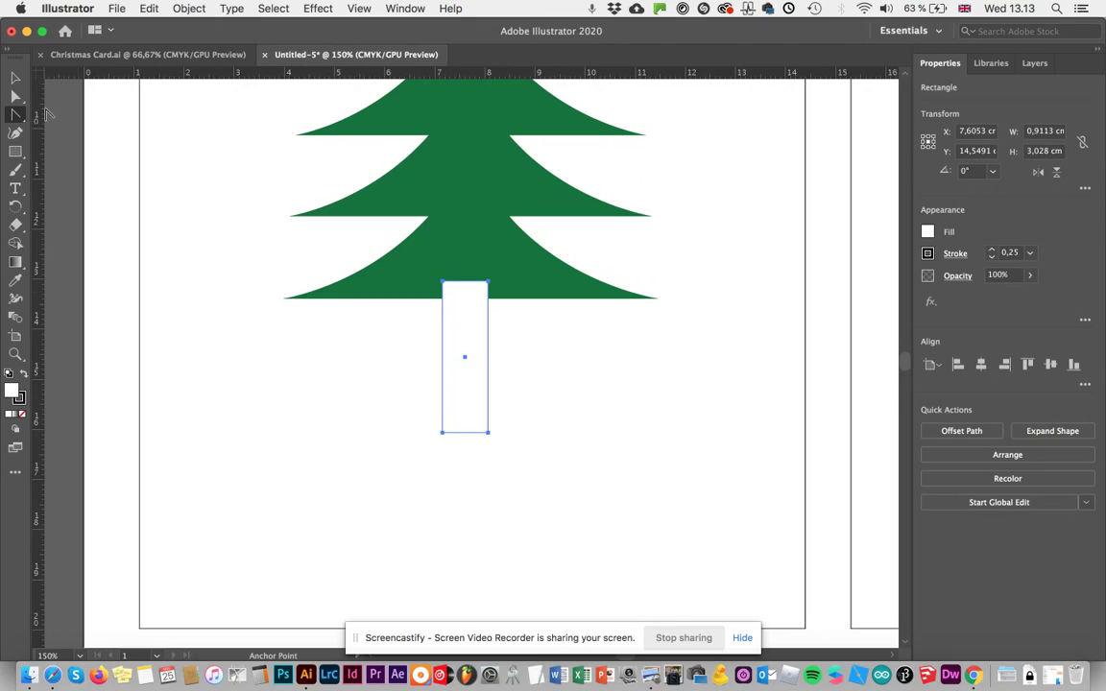
left_click(15, 79)
left_click(15, 114)
mouse_move(445, 432)
left_mouse_down()
mouse_move(425, 416)
mouse_move(445, 440)
mouse_move(443, 408)
left_mouse_up()
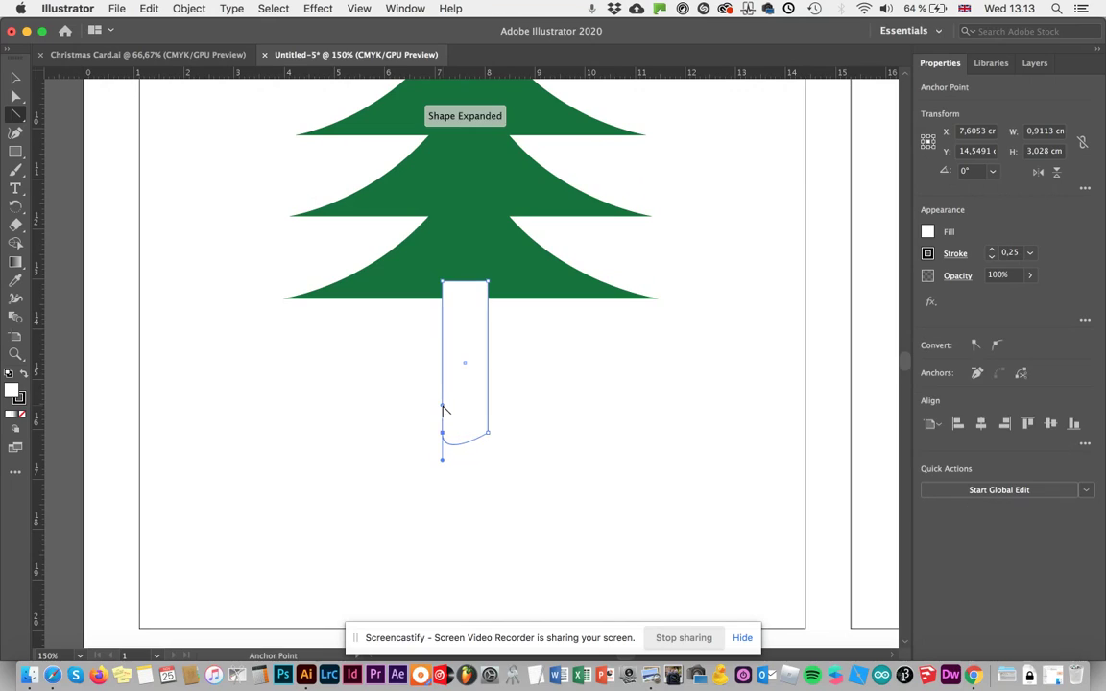
left_click(488, 437)
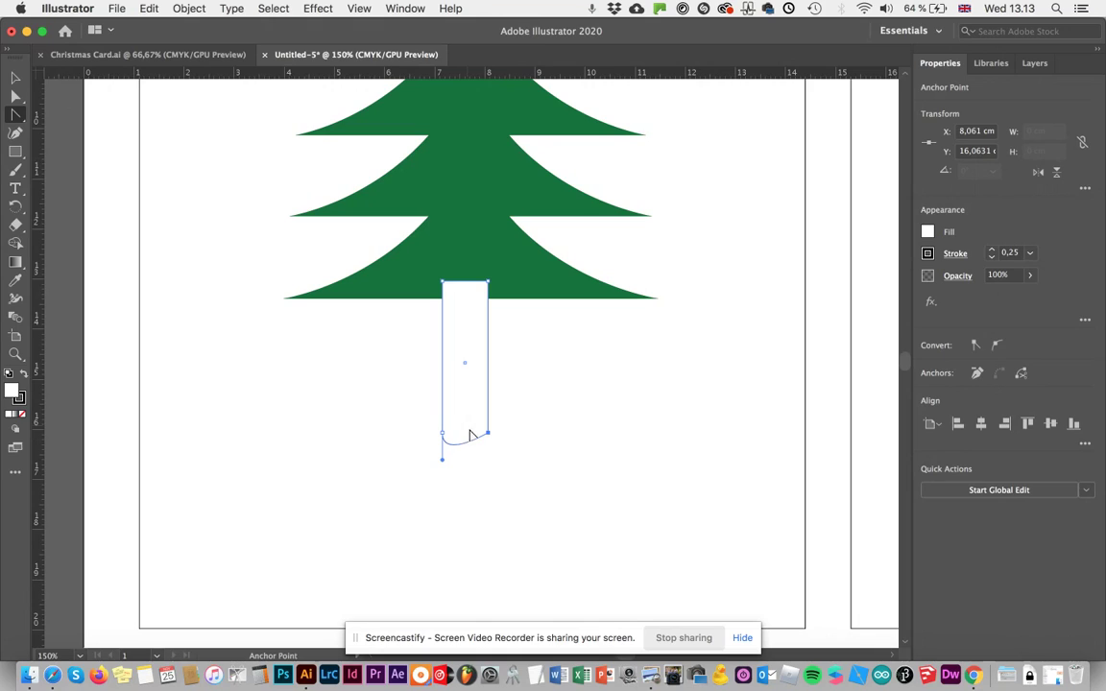
mouse_move(489, 443)
left_mouse_down()
mouse_move(491, 419)
mouse_move(487, 457)
left_mouse_up()
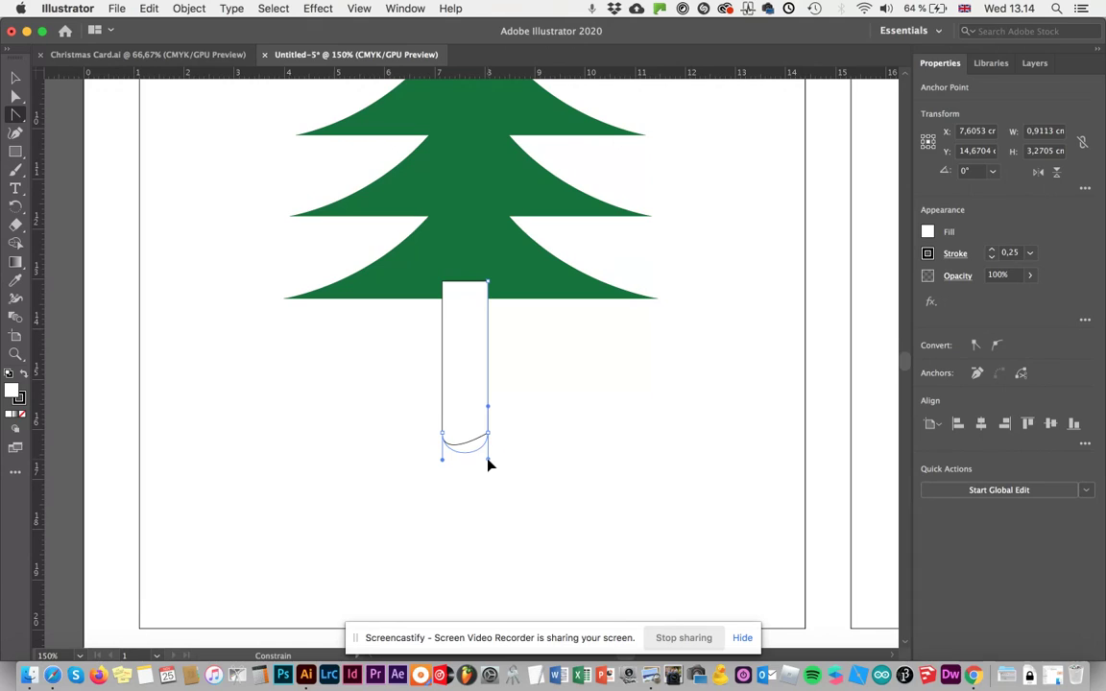
left_click_drag(488, 464, 488, 463)
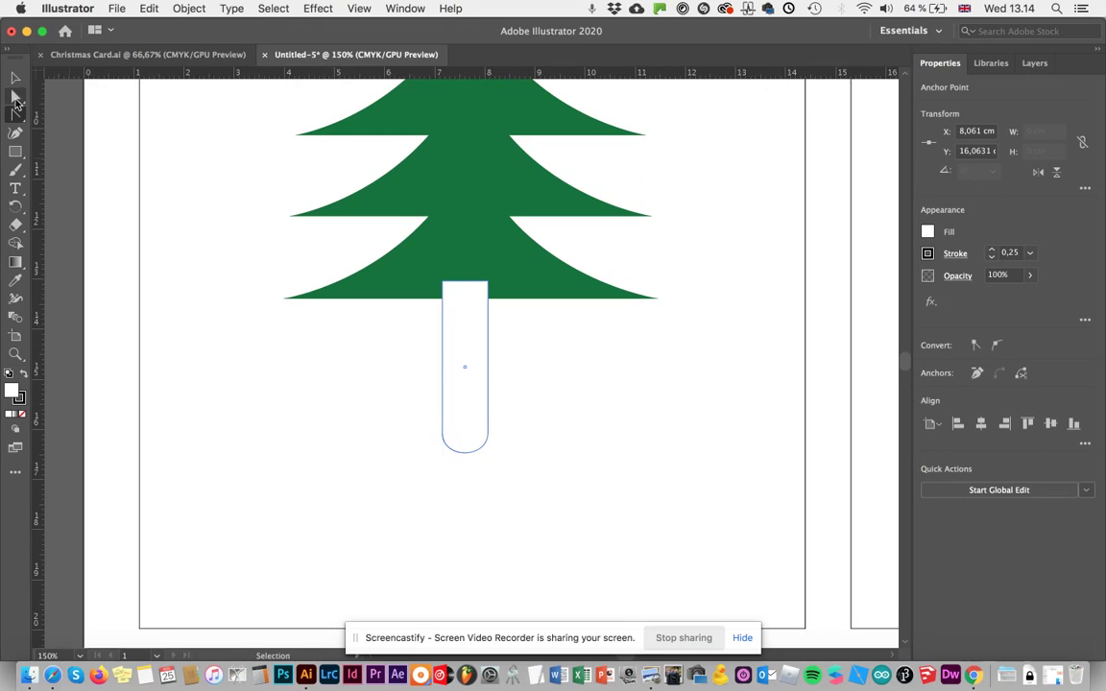
Fill the rounded trunk with dark brown, hex 7c4513
left_click(15, 77)
left_click(420, 412)
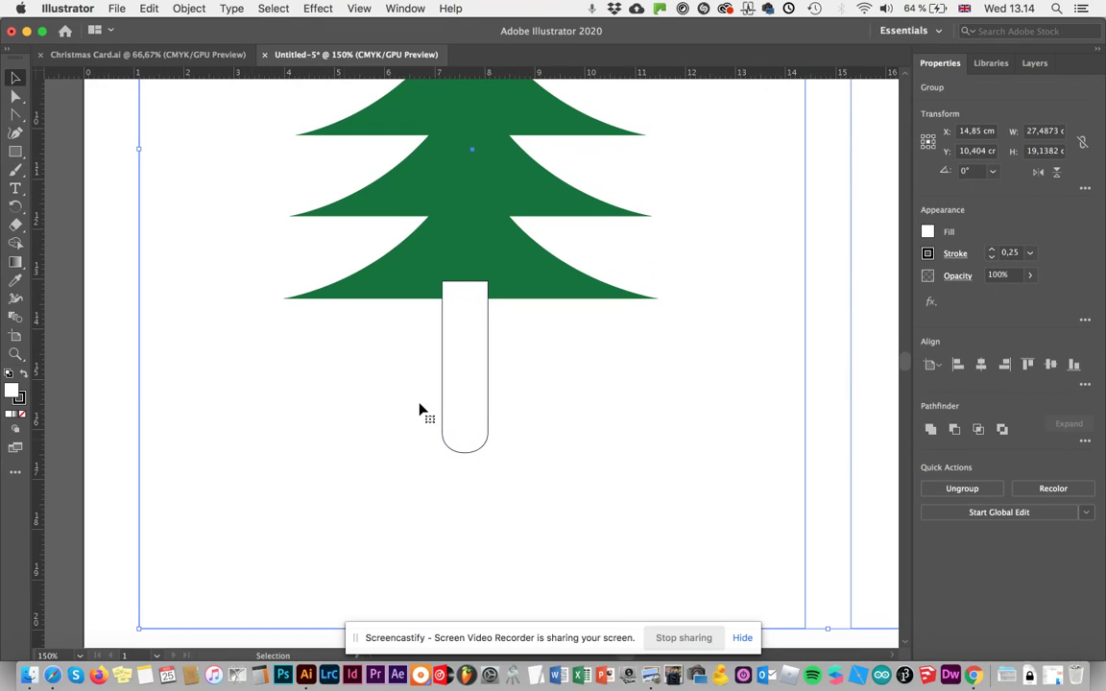
left_click(470, 363)
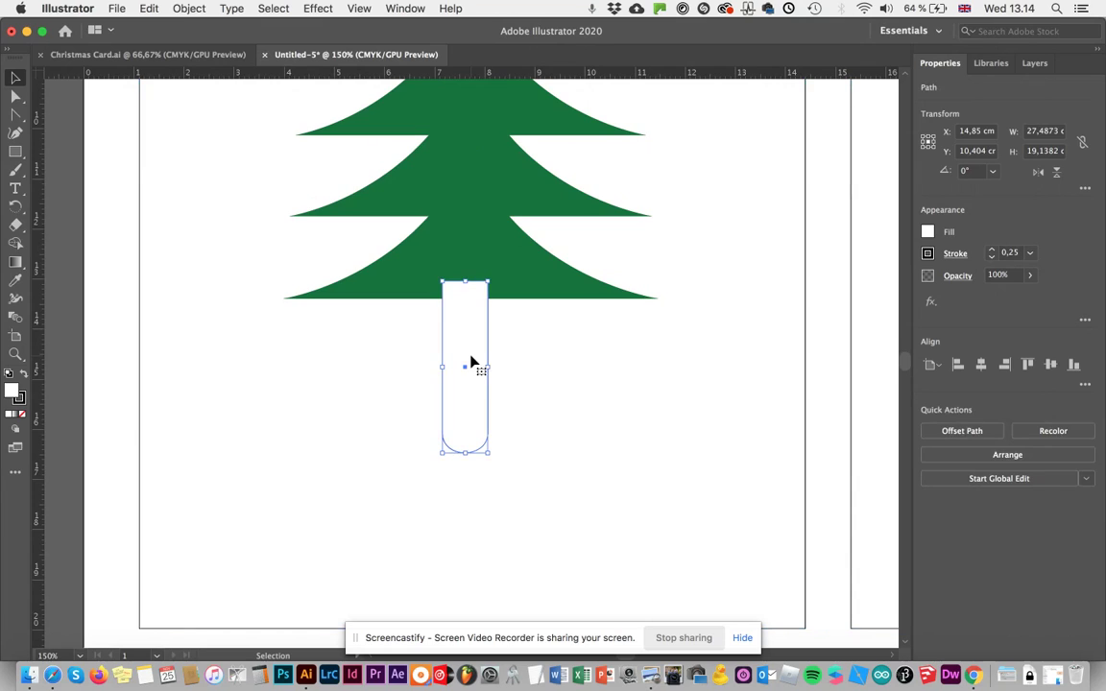
left_click(928, 234)
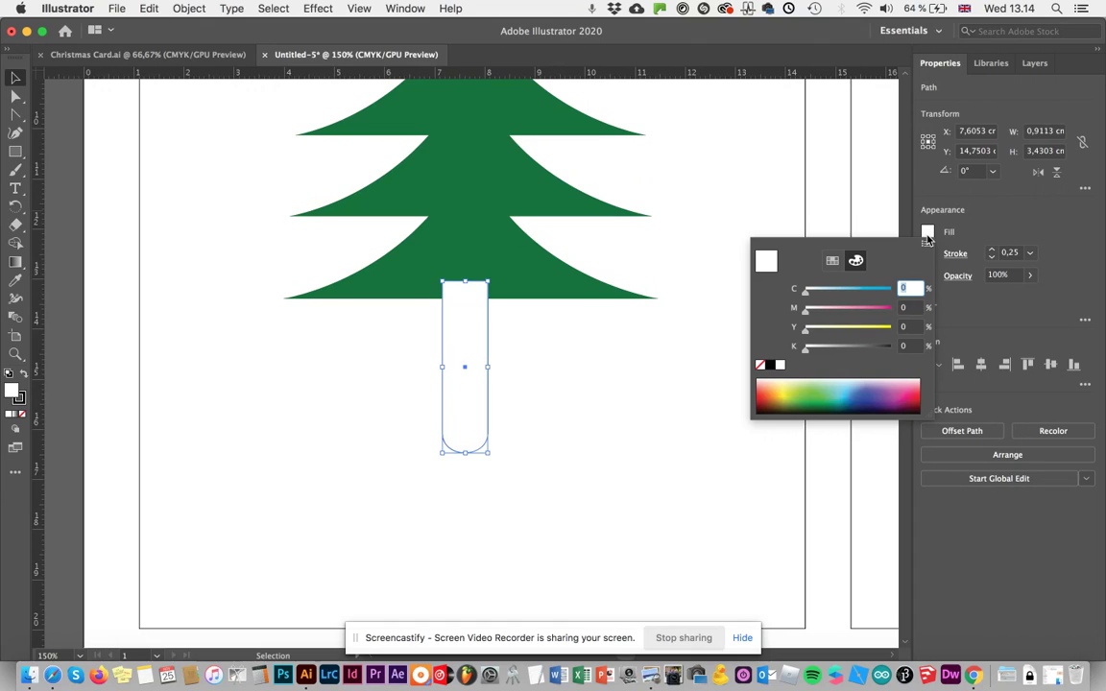
left_click(773, 401)
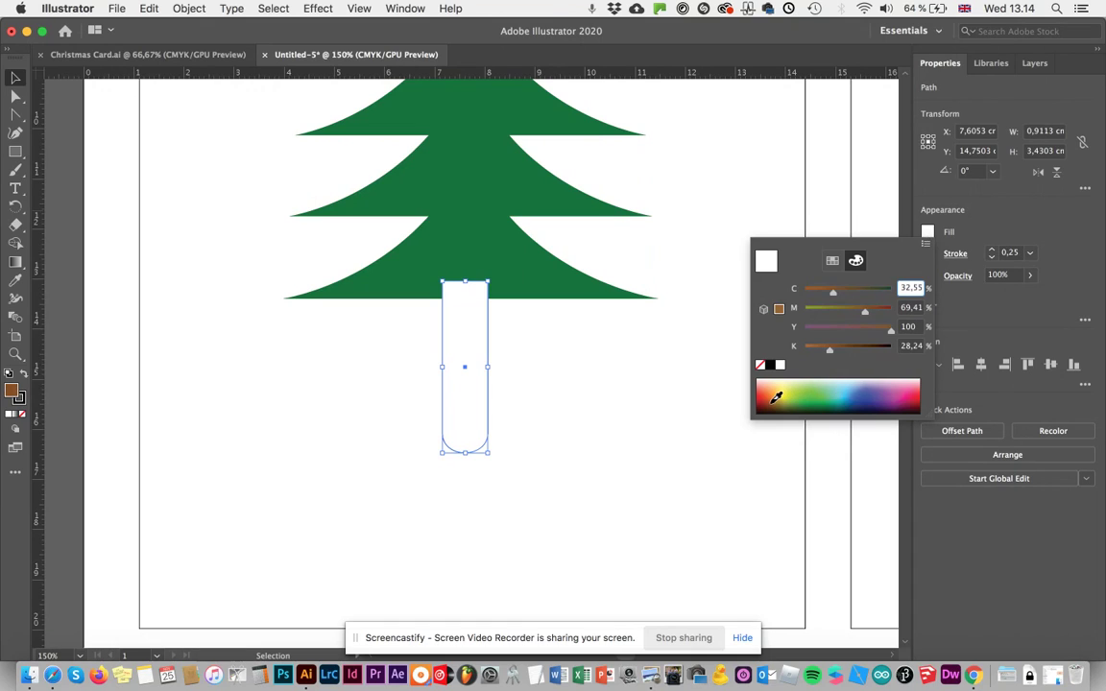
left_click_drag(776, 397, 773, 395)
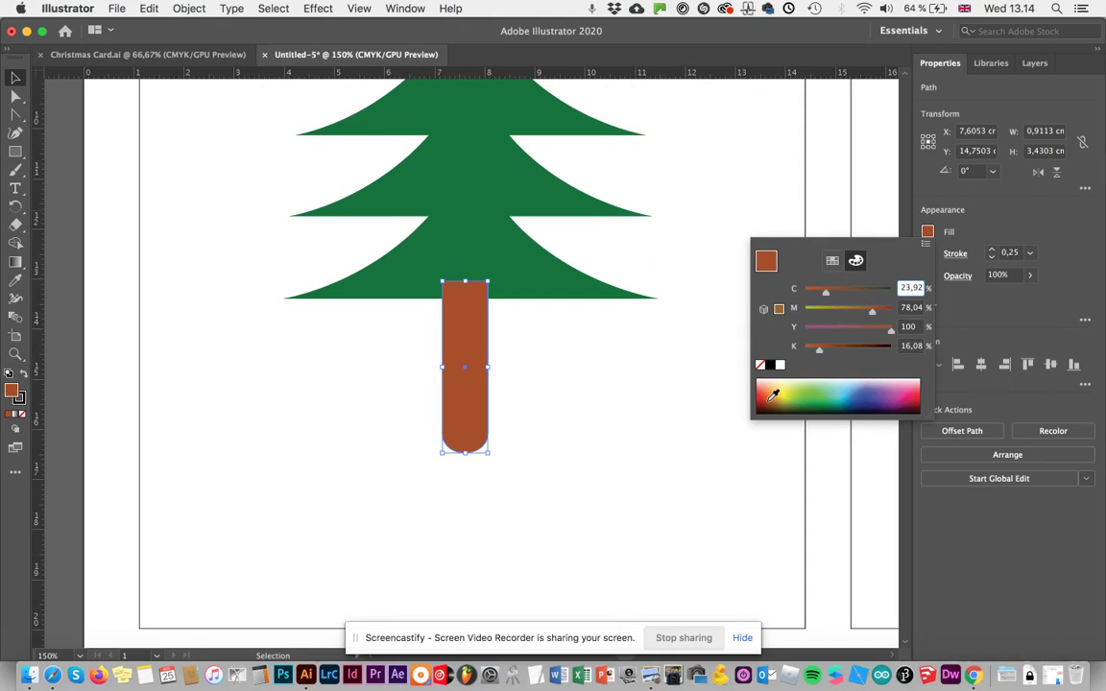
left_click(778, 309)
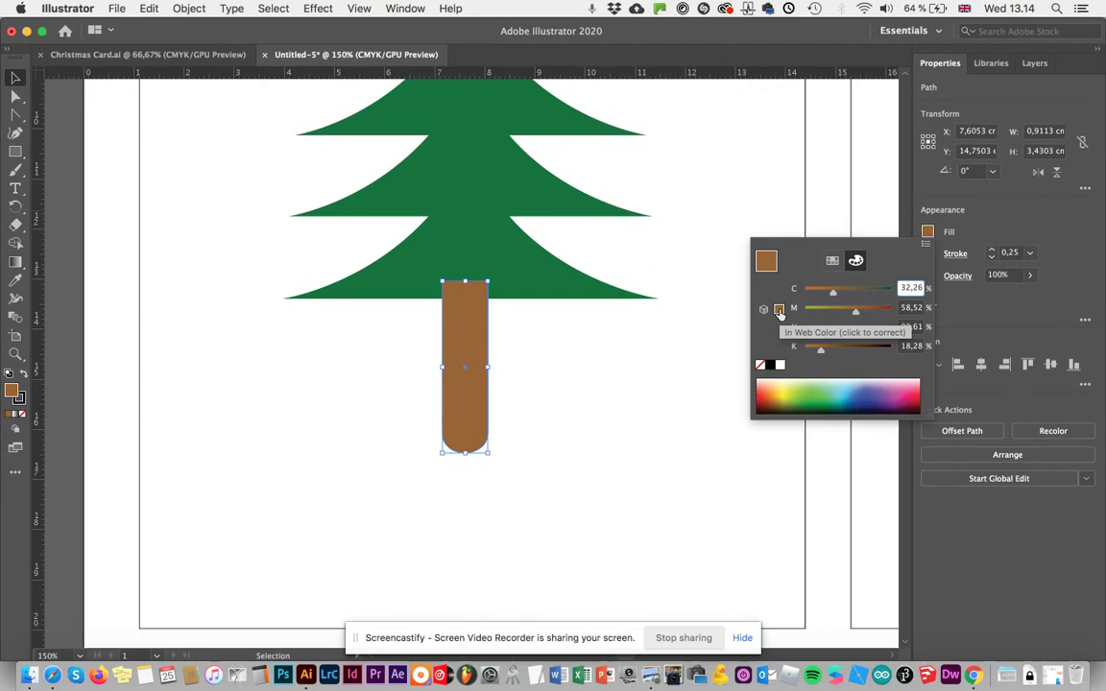
left_click(16, 391)
double_click(16, 392)
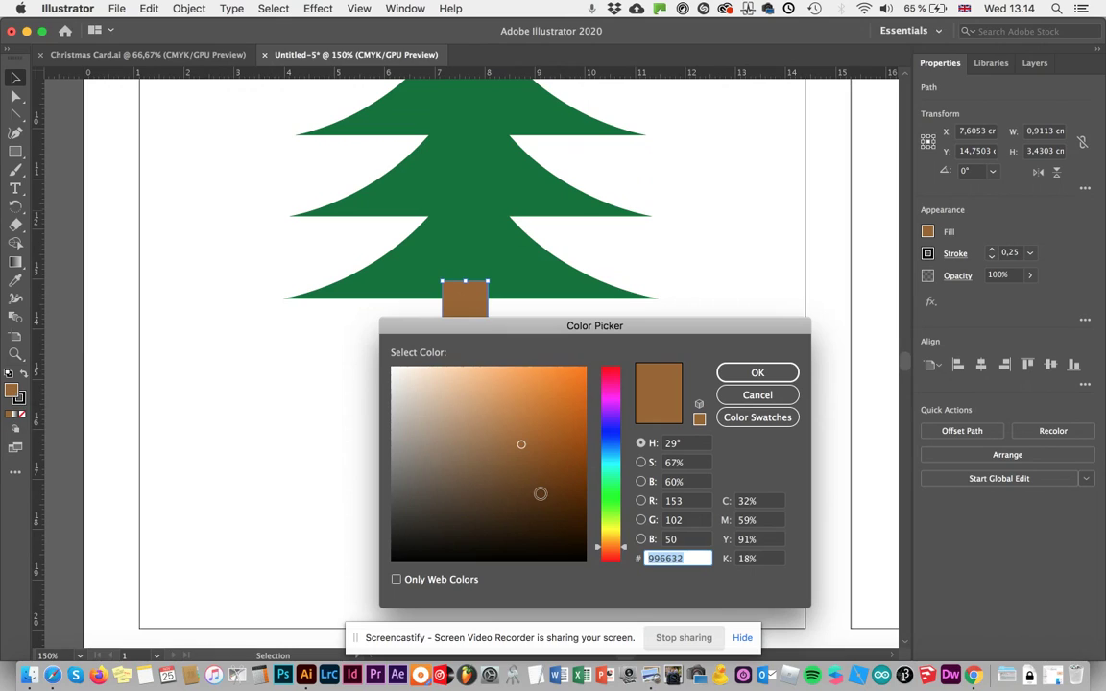
left_click_drag(549, 454, 557, 466)
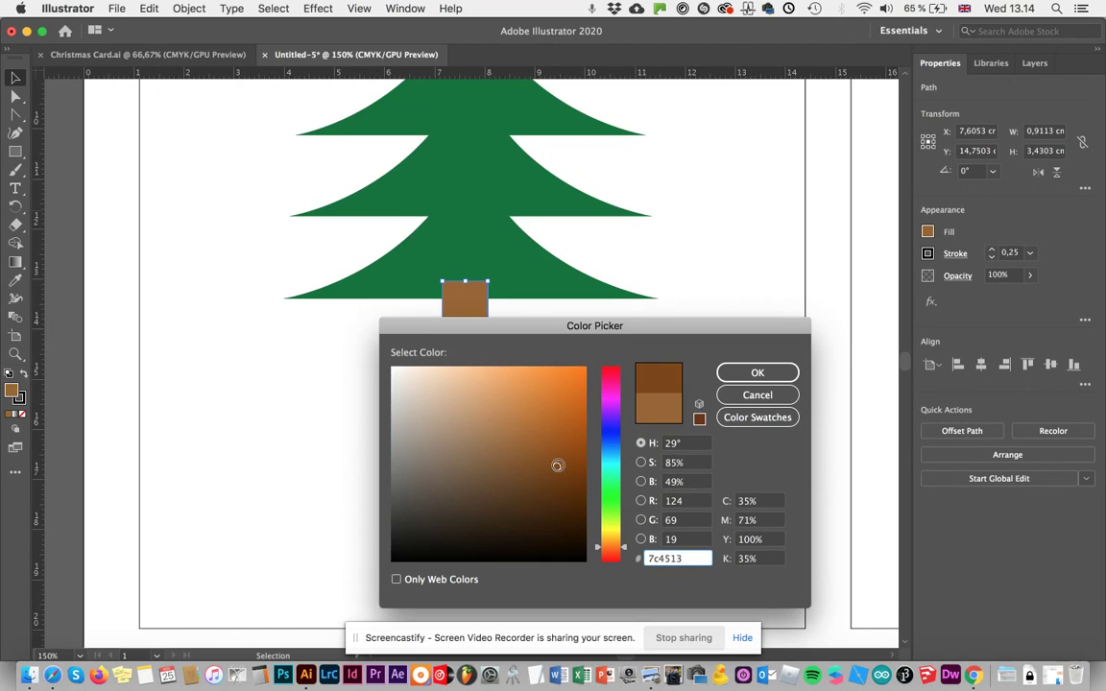
left_click(758, 373)
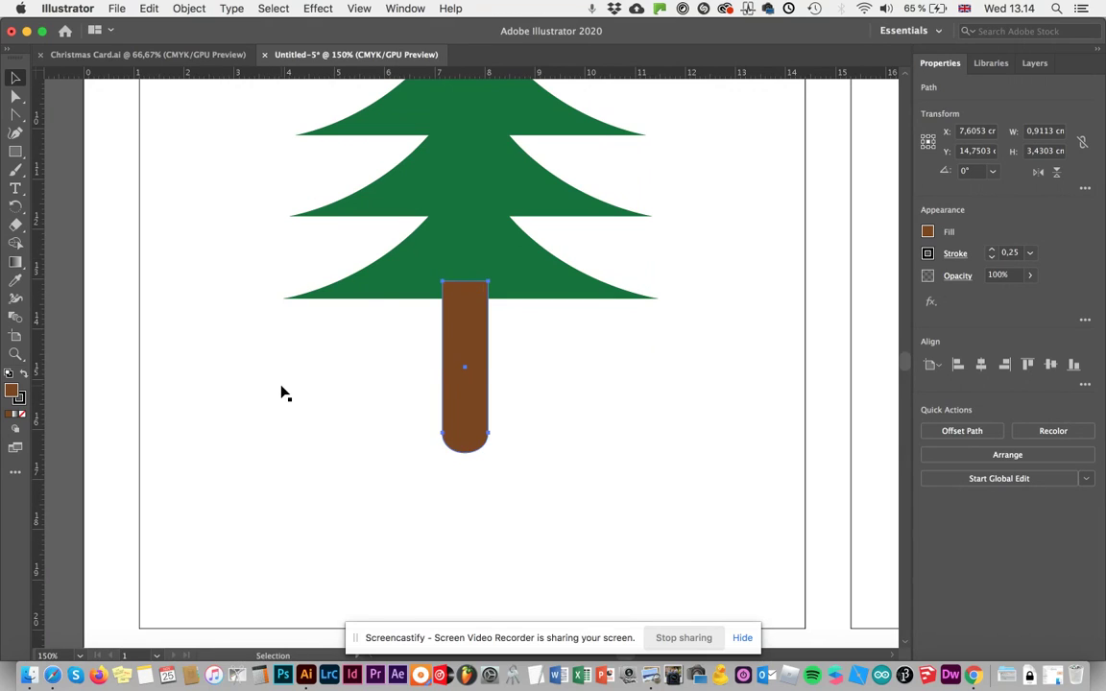
Bring the green tree forward so that it covers the upper end of the trunk
key("a")
key("super+1")
key("super+minus")
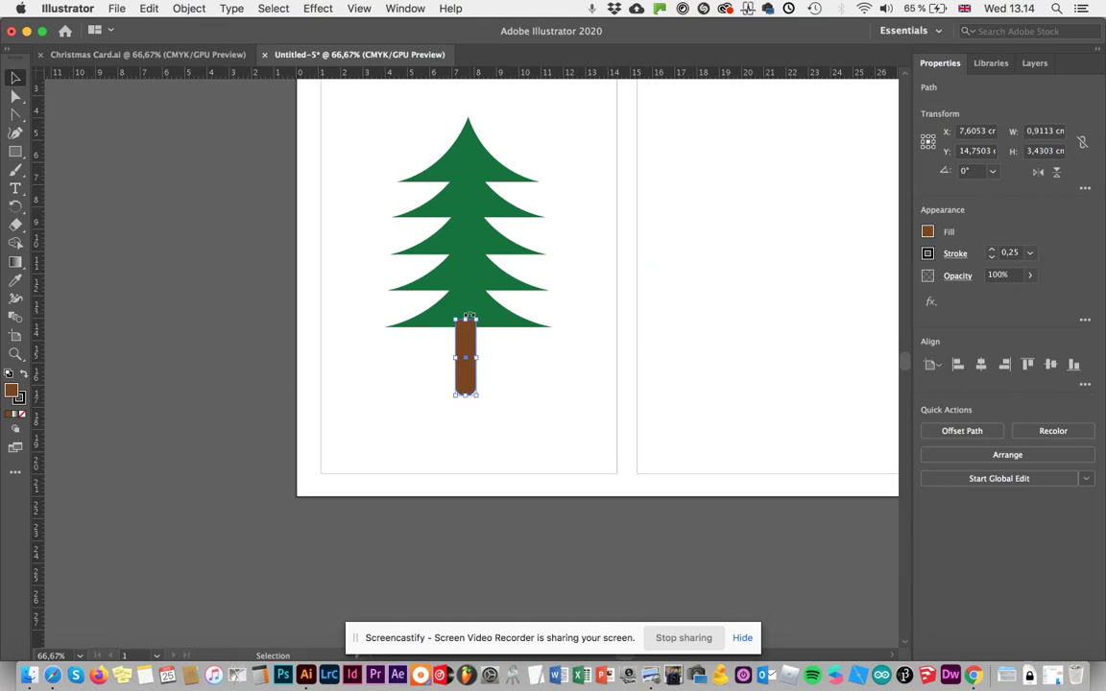
key("v")
scroll(469, 314, "up", 3)
scroll(470, 315, "right", 3)
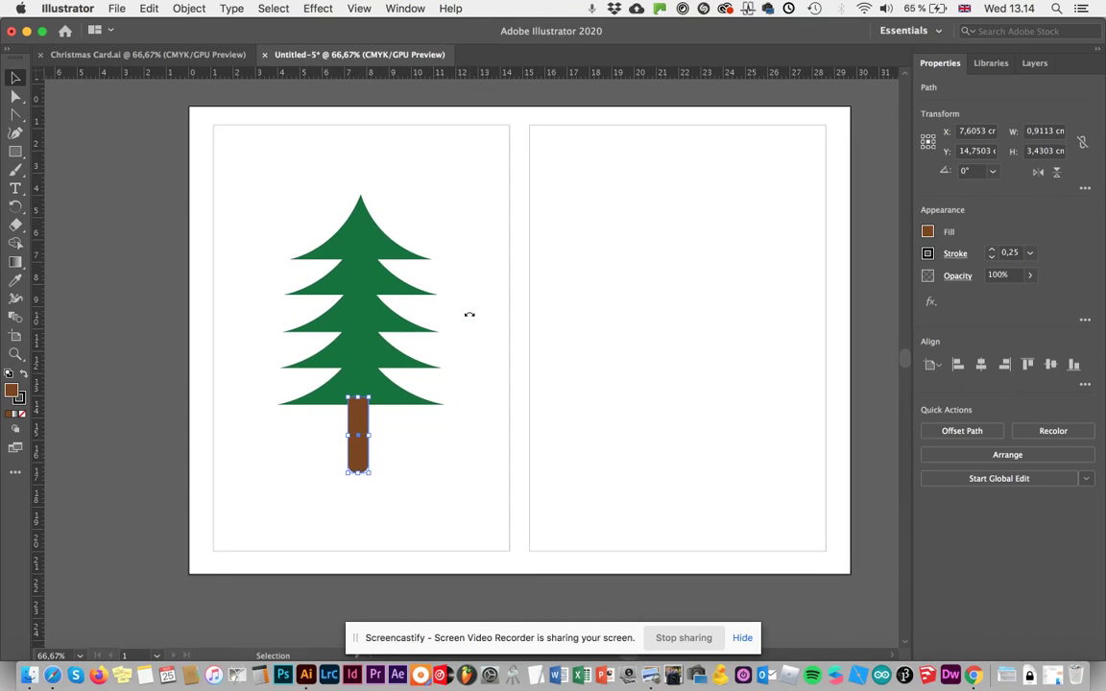
left_click(447, 450)
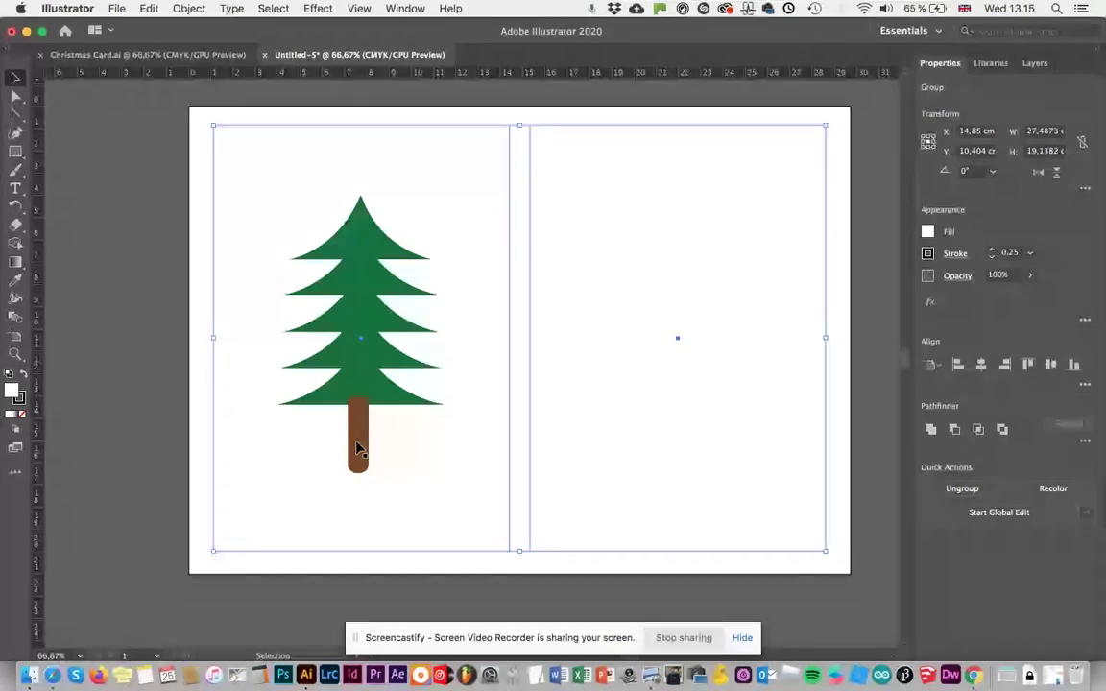
double_click(366, 385)
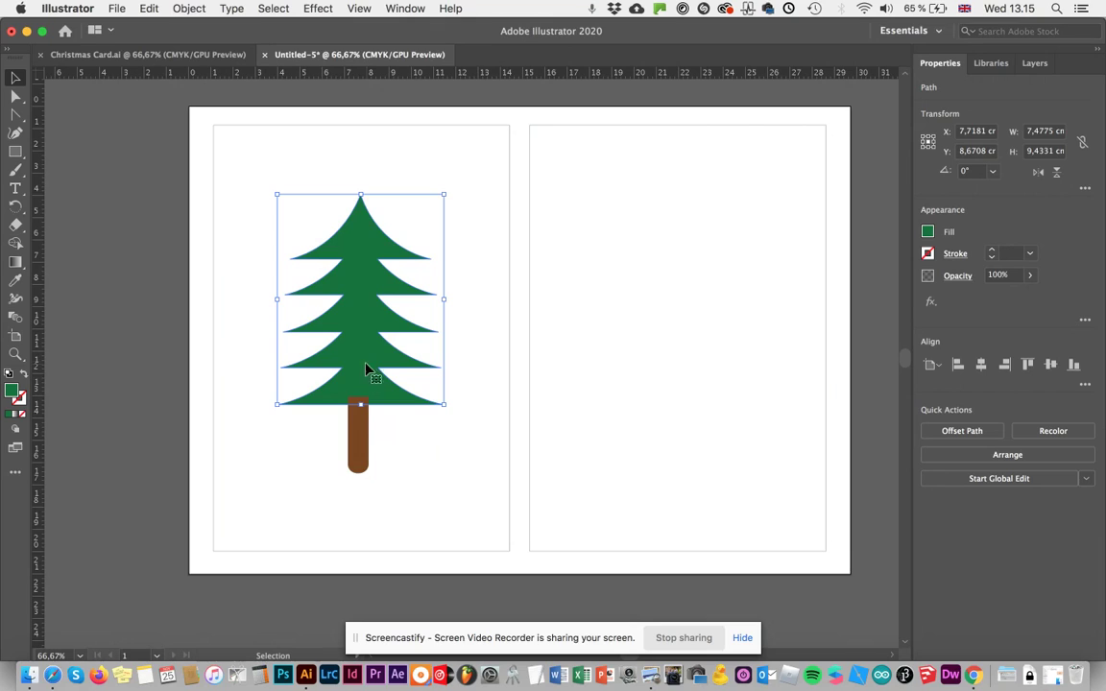
left_click(191, 8)
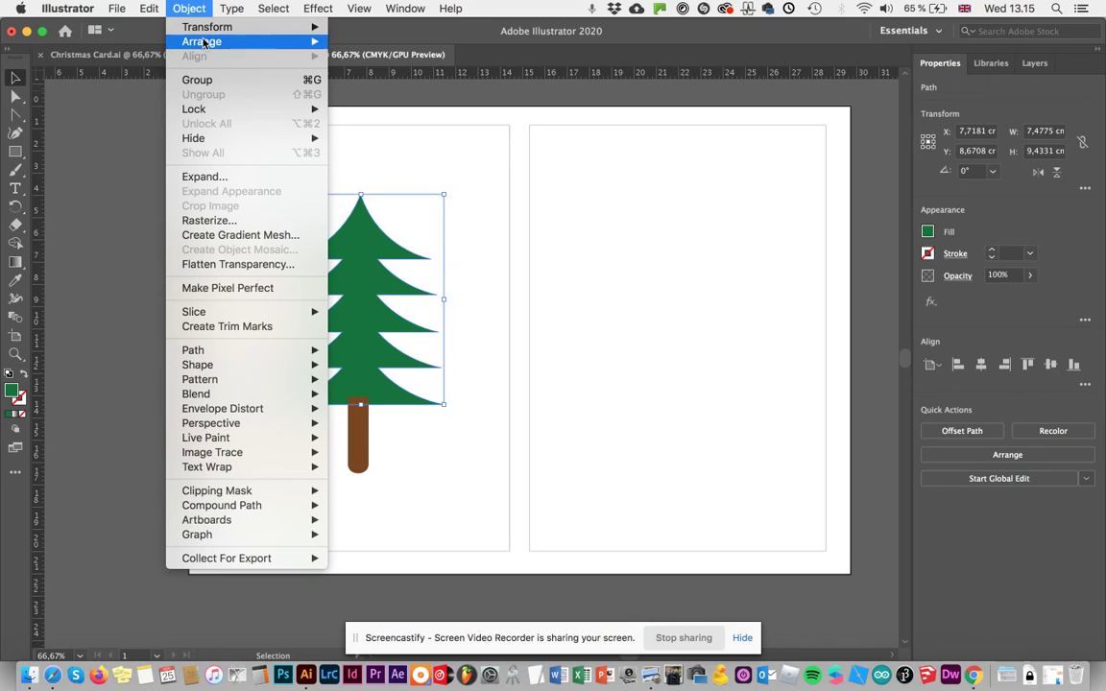
mouse_move(187, 41)
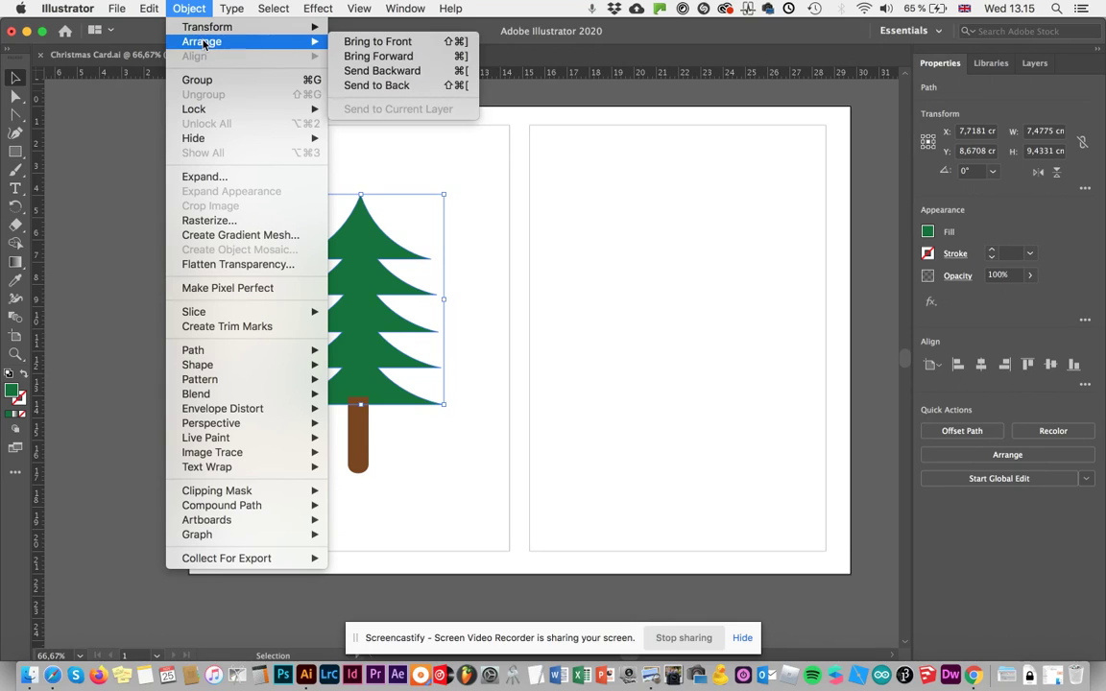
left_click(387, 57)
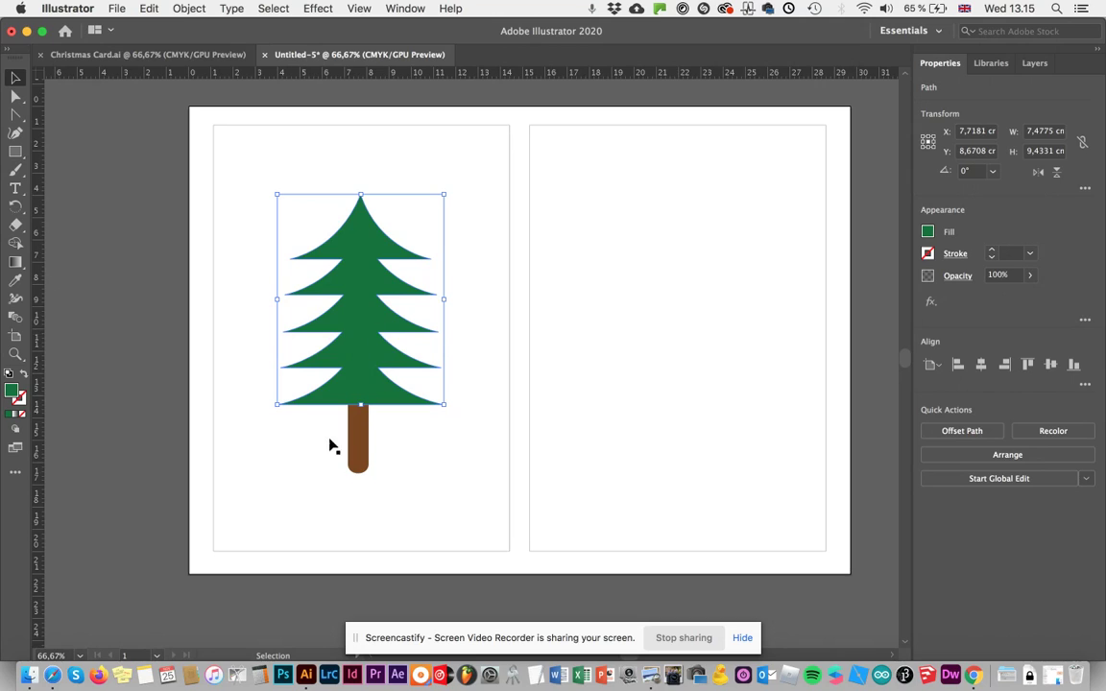
left_click(189, 8)
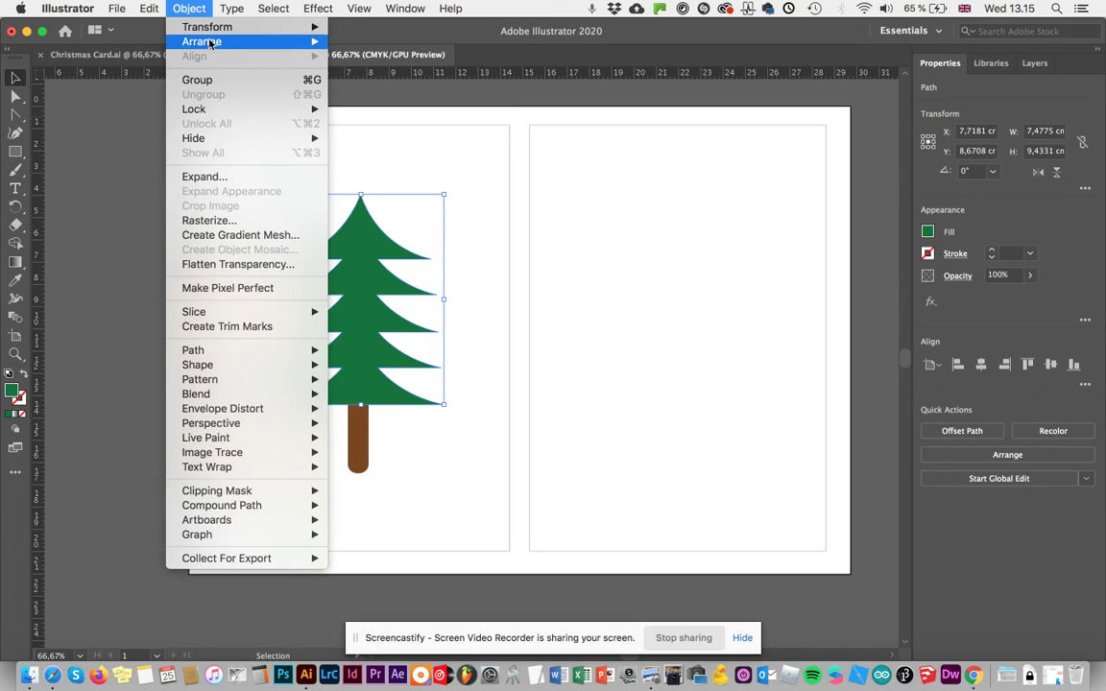
mouse_move(192, 43)
left_click(189, 8)
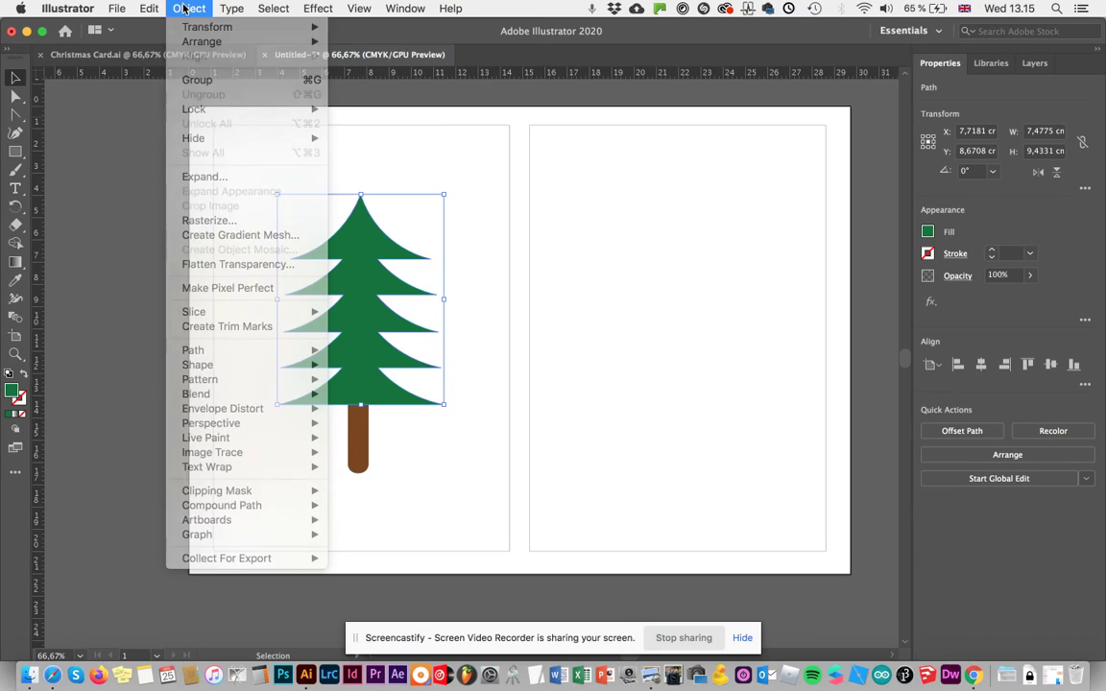
Align the tree and the trunk to each other on their horizontal centres
left_click(488, 242)
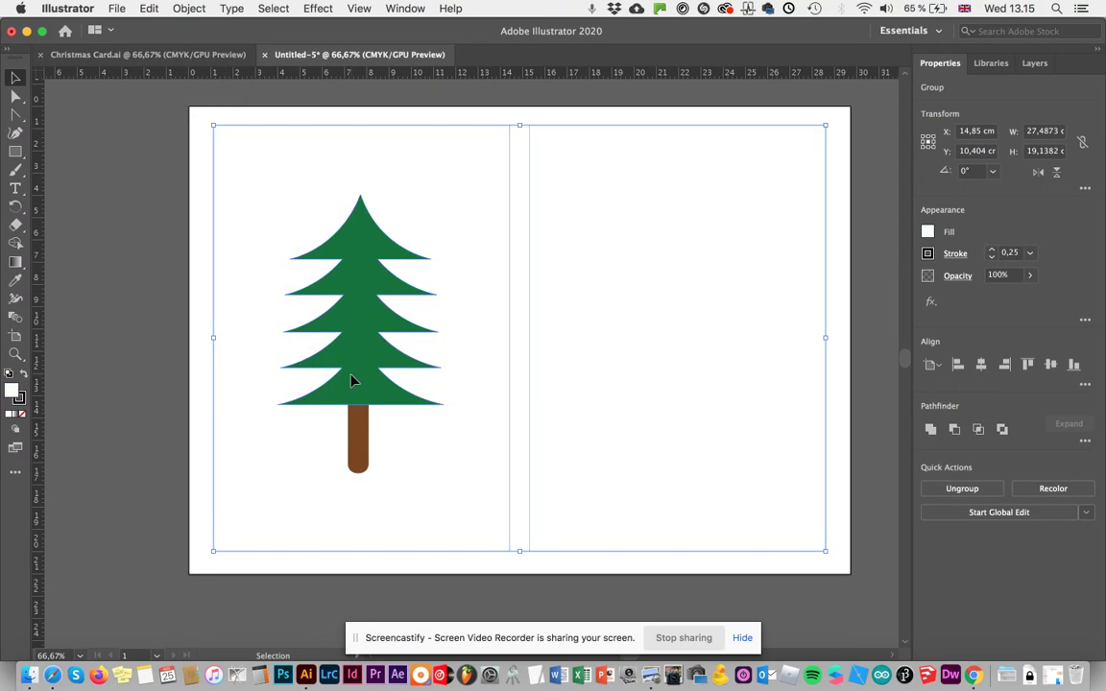
left_click(353, 380)
left_click(364, 432, "shift")
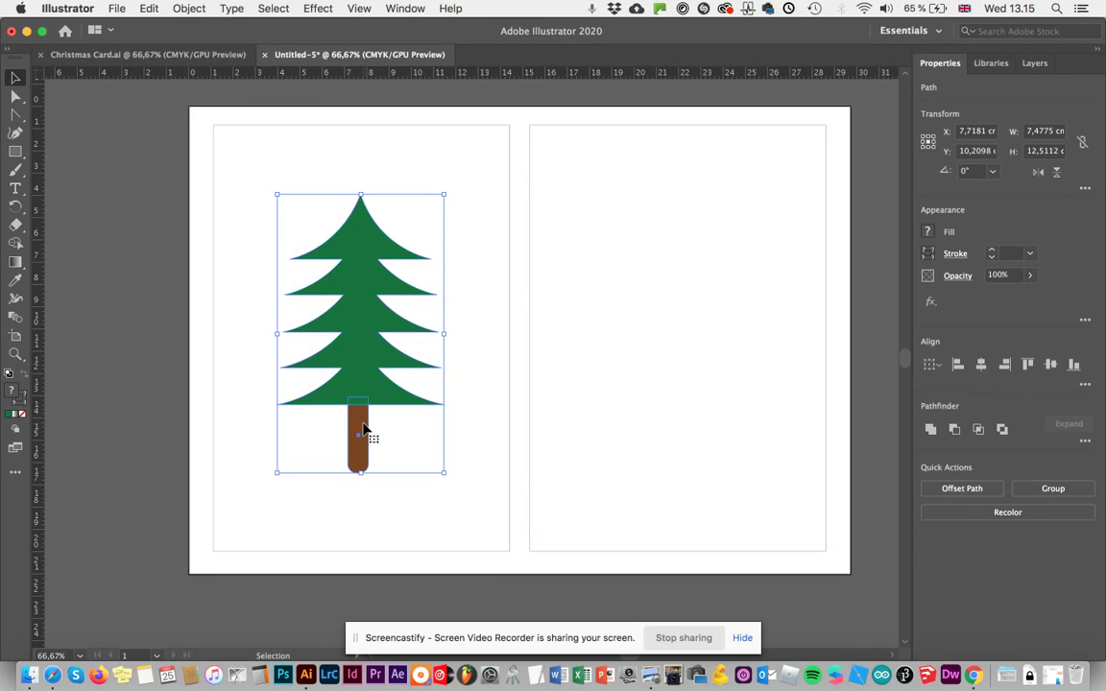
left_click(980, 364)
left_click(452, 155)
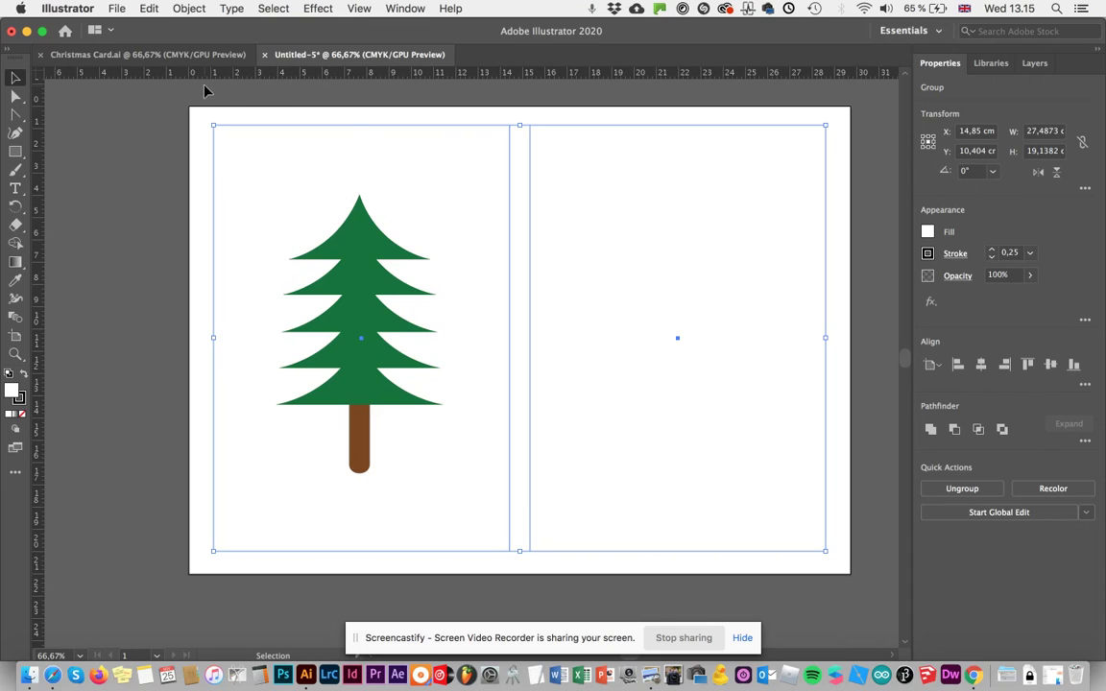
Using Christmas Card.ai as reference, draw three ornament ellipses about 0,9 to 1,1 cm wide at branch tips, two left of the tree and one right
left_click(154, 54)
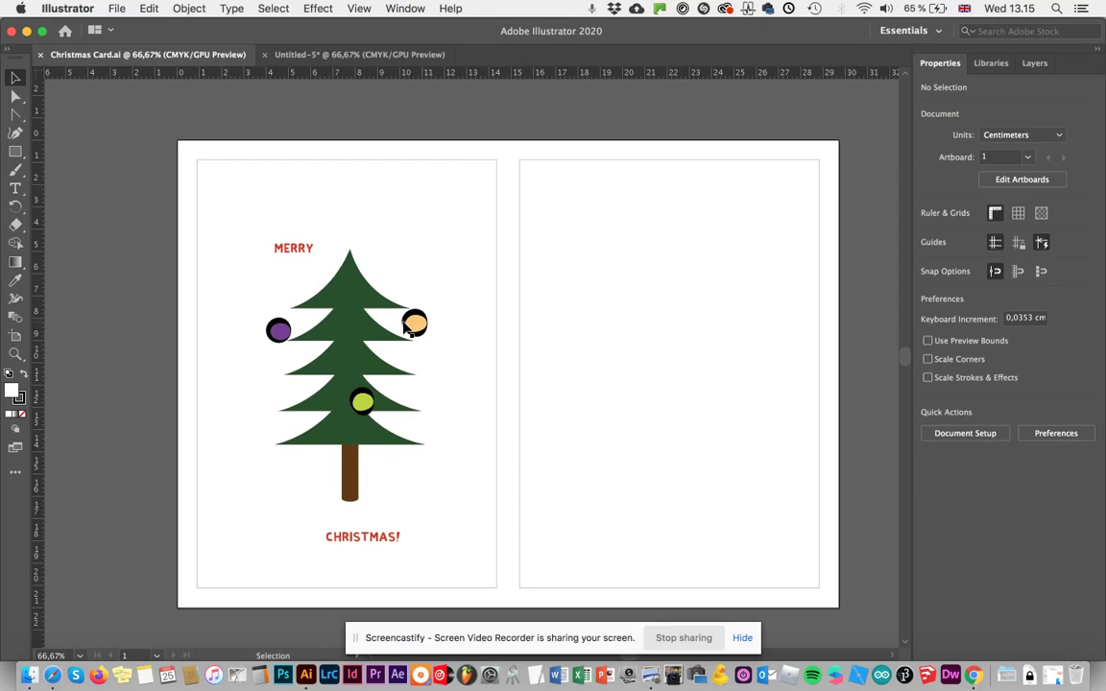
left_click(351, 56)
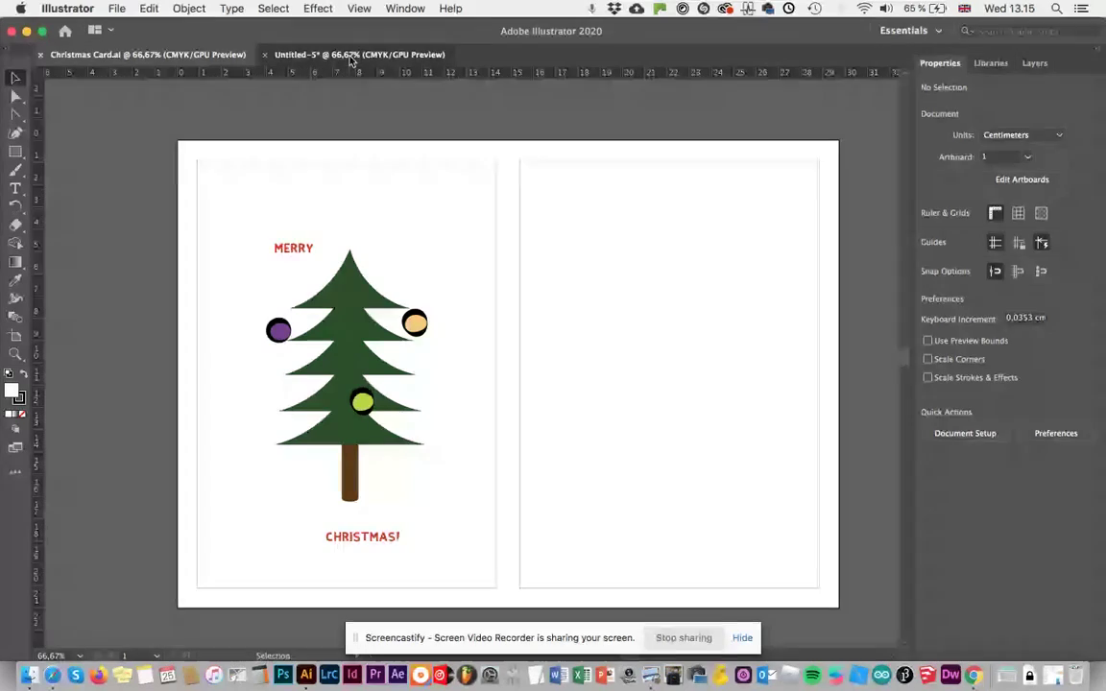
left_click(16, 152)
left_click_drag(15, 152, 53, 167)
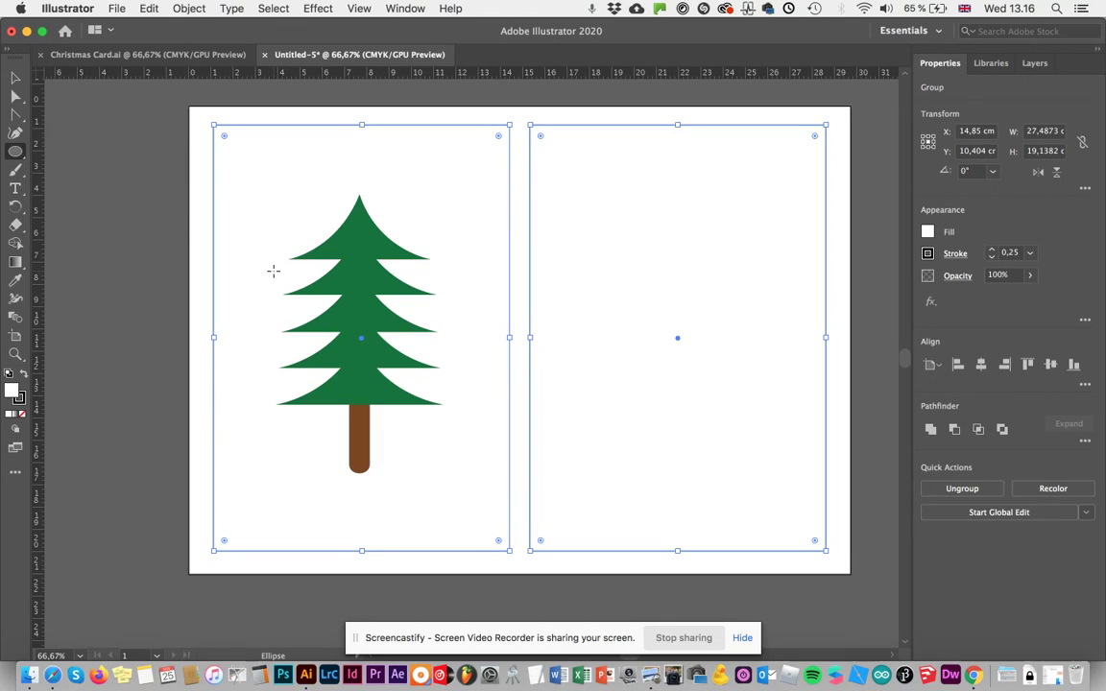
left_click_drag(270, 263, 292, 286)
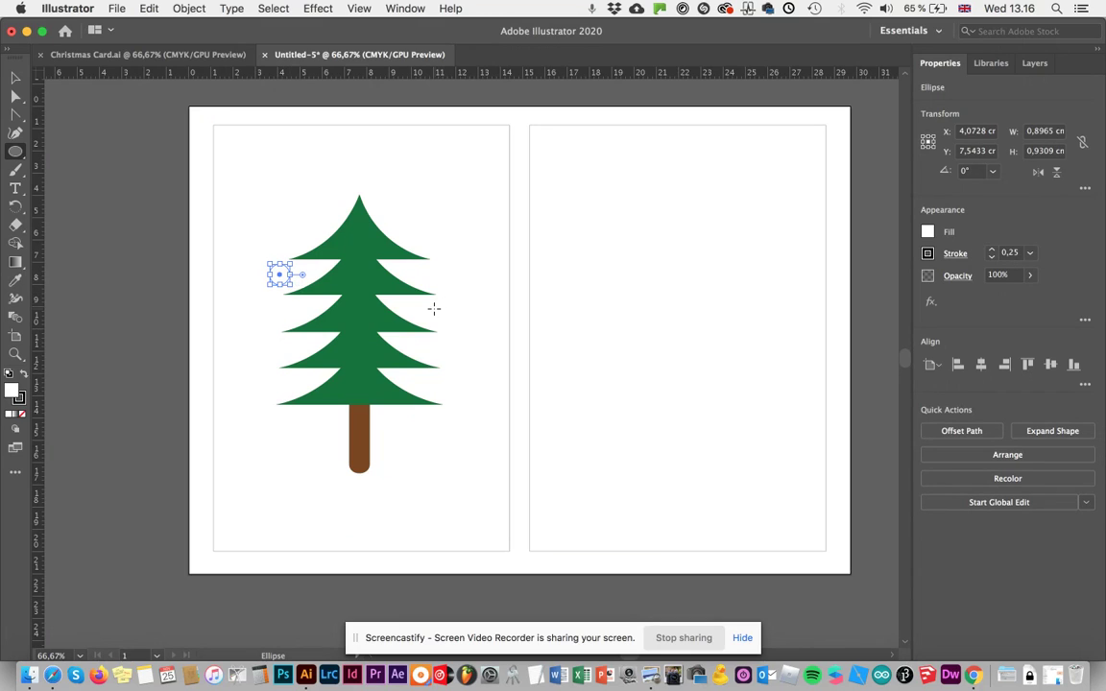
left_click_drag(445, 314, 459, 334)
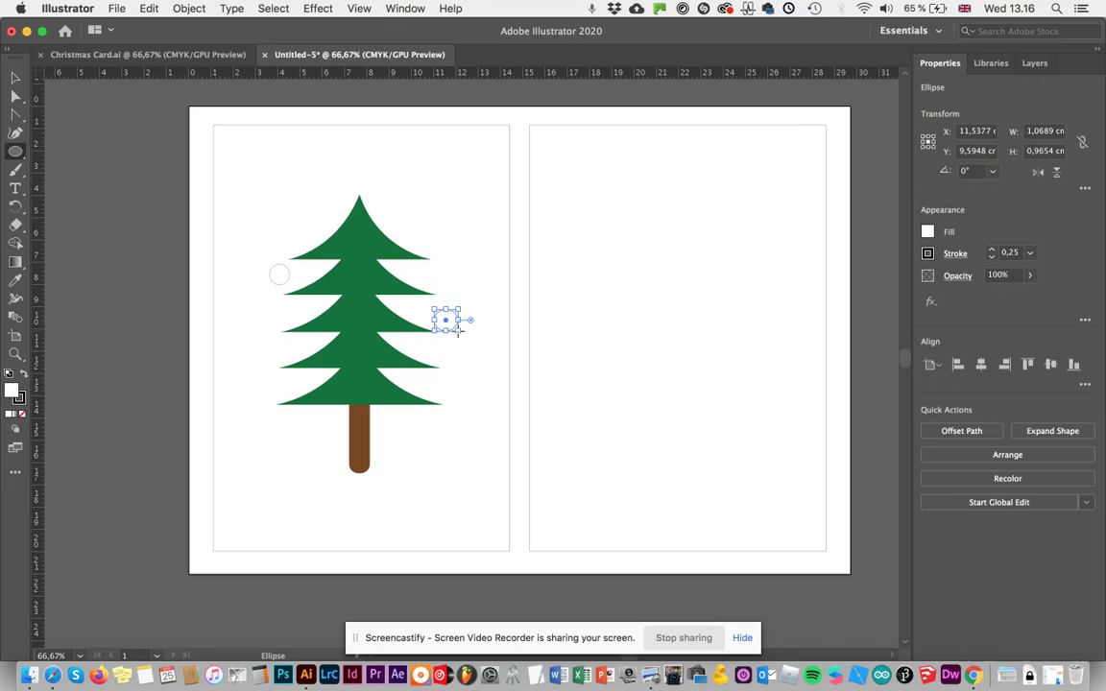
left_click_drag(261, 343, 287, 369)
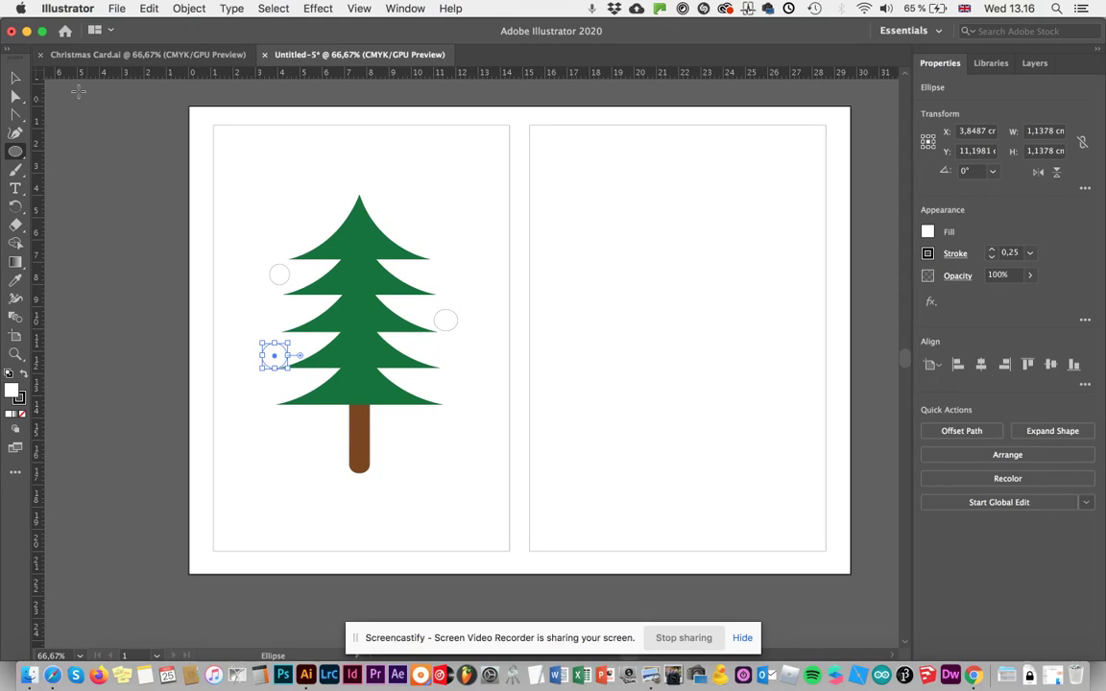
left_click(15, 77)
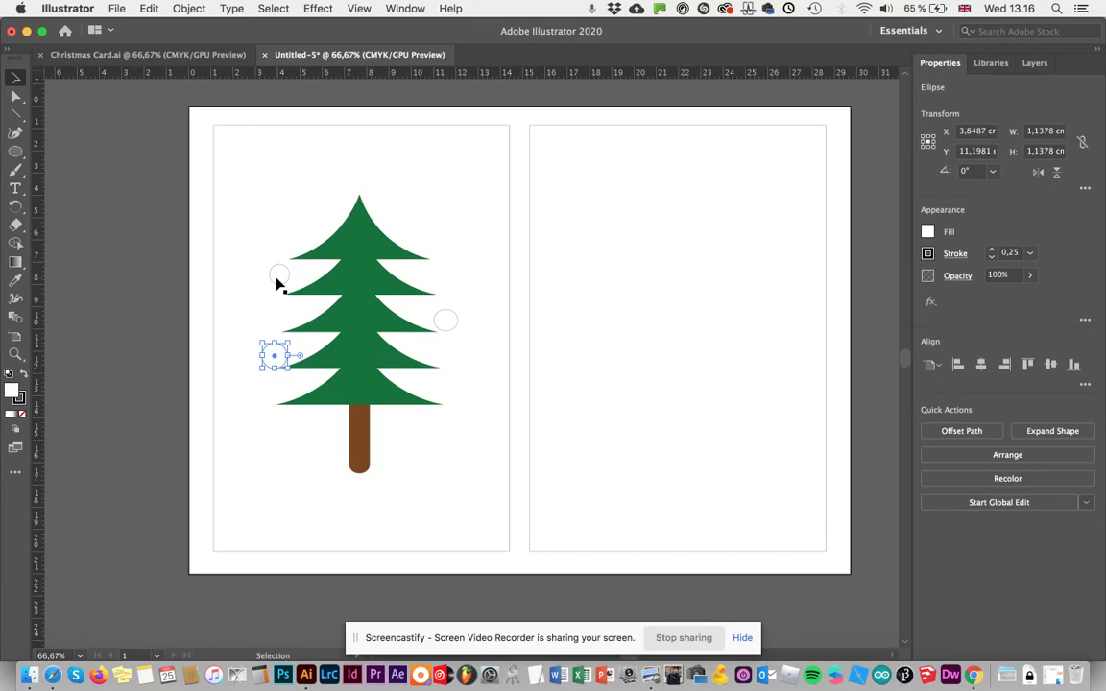
Remove the stroke from the brown trunk
left_click(270, 276)
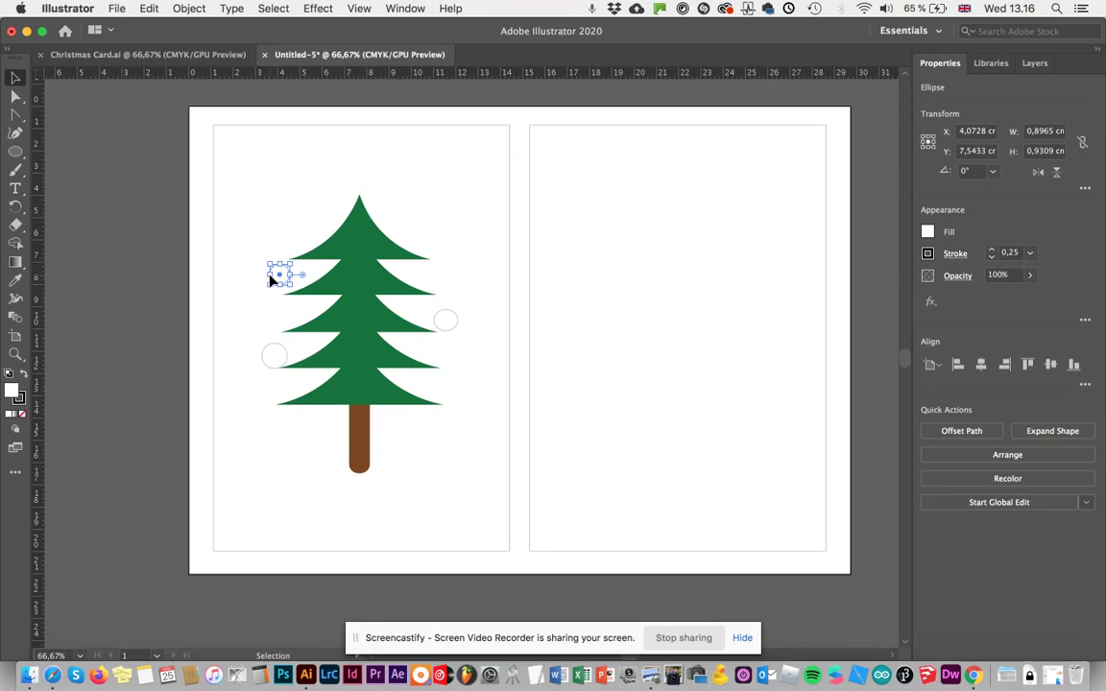
left_click(356, 439)
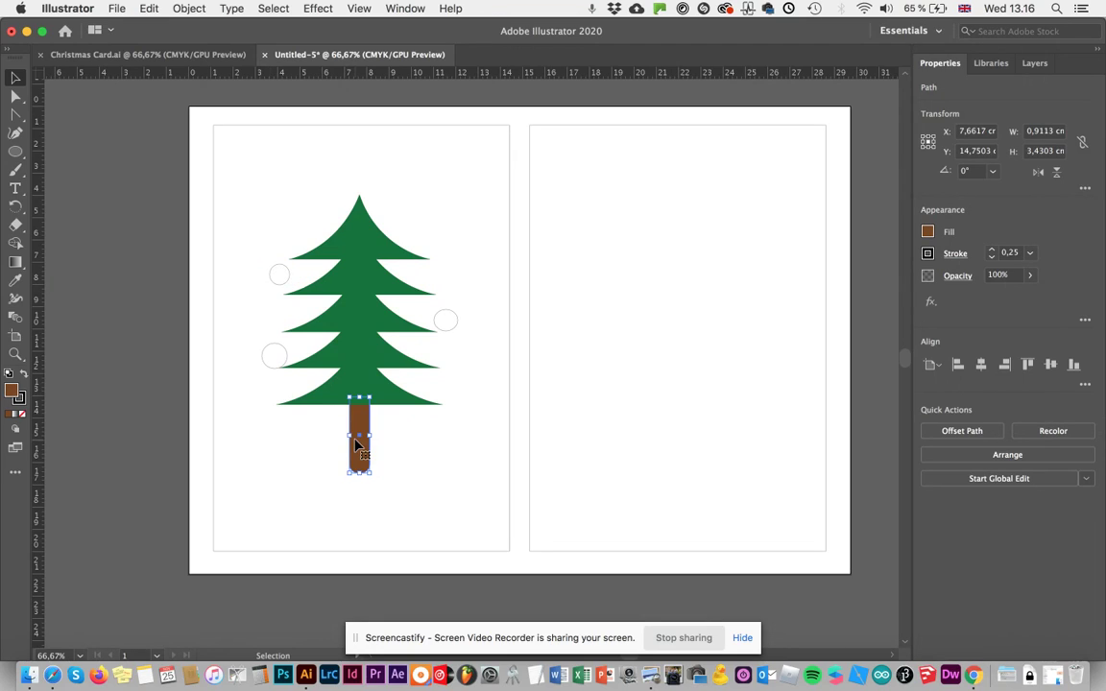
left_click(927, 253)
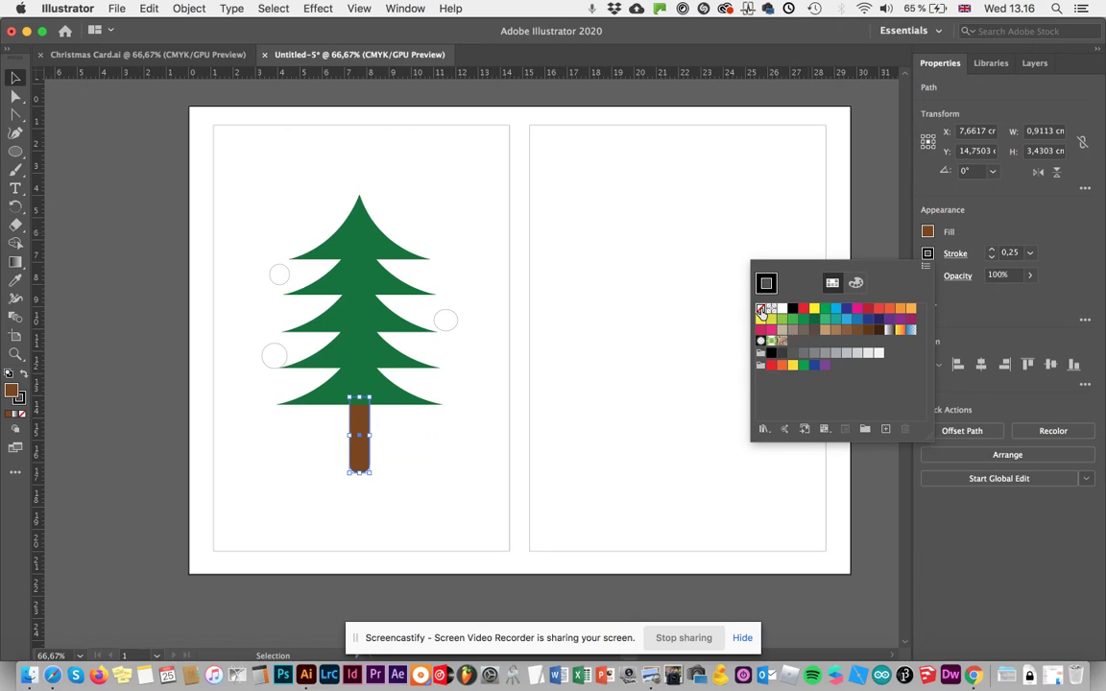
left_click(760, 311)
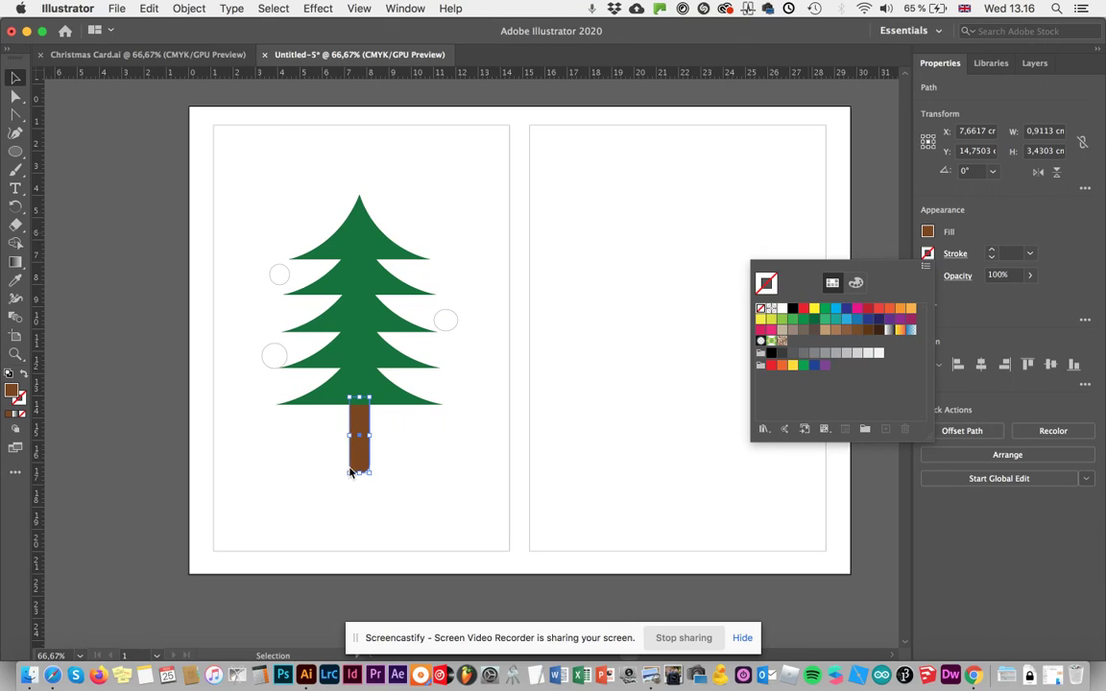
left_click(356, 332)
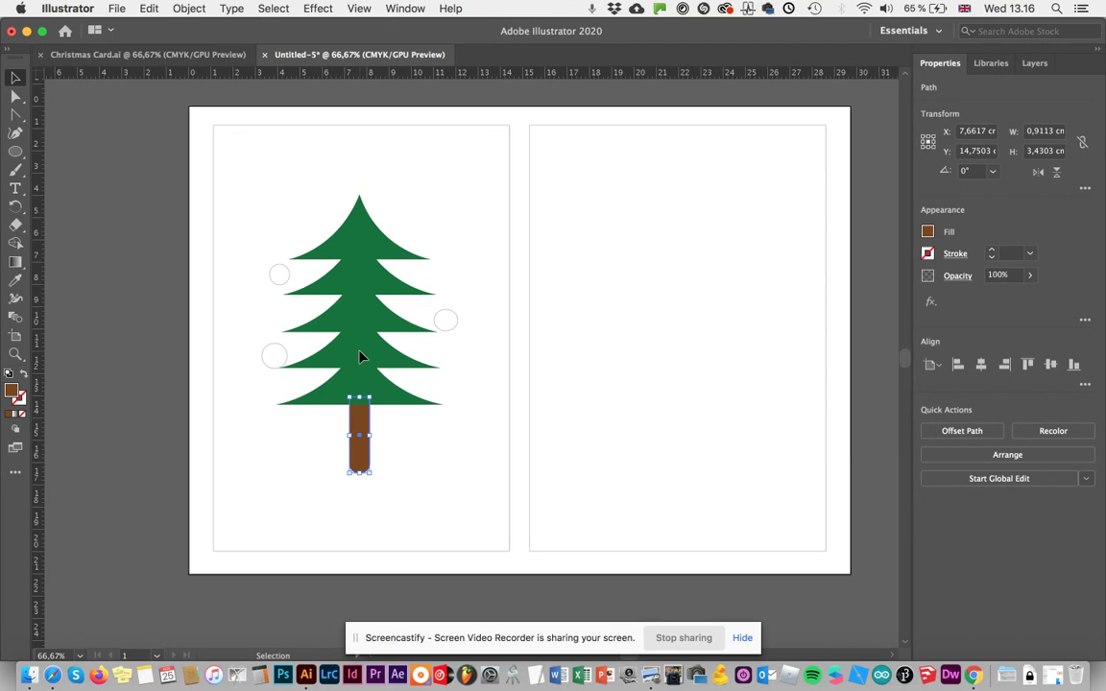
left_click(361, 357)
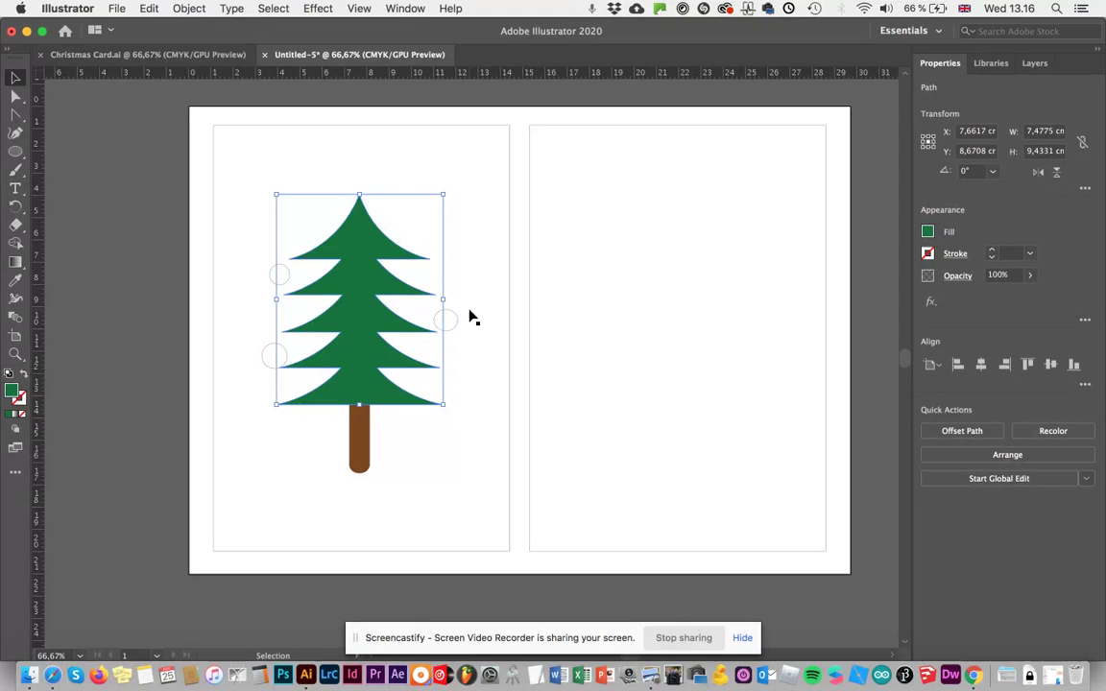
Give the lower ornament left of the tree a 7 pt stroke with Width Profile 6
left_click(266, 360)
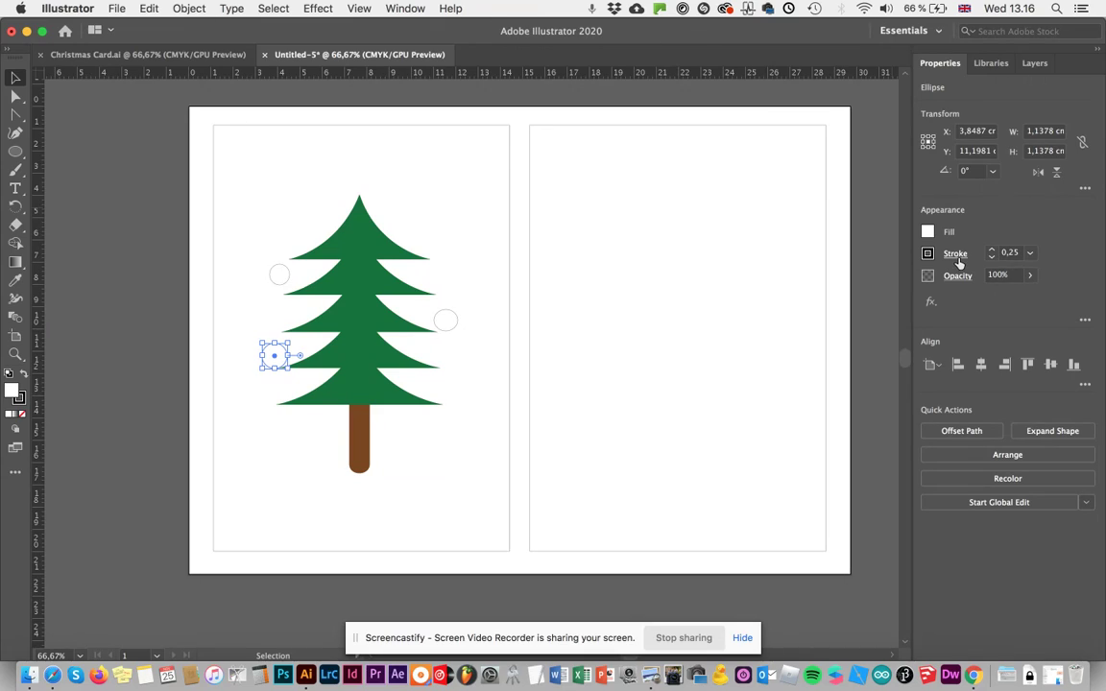
left_click(1031, 254)
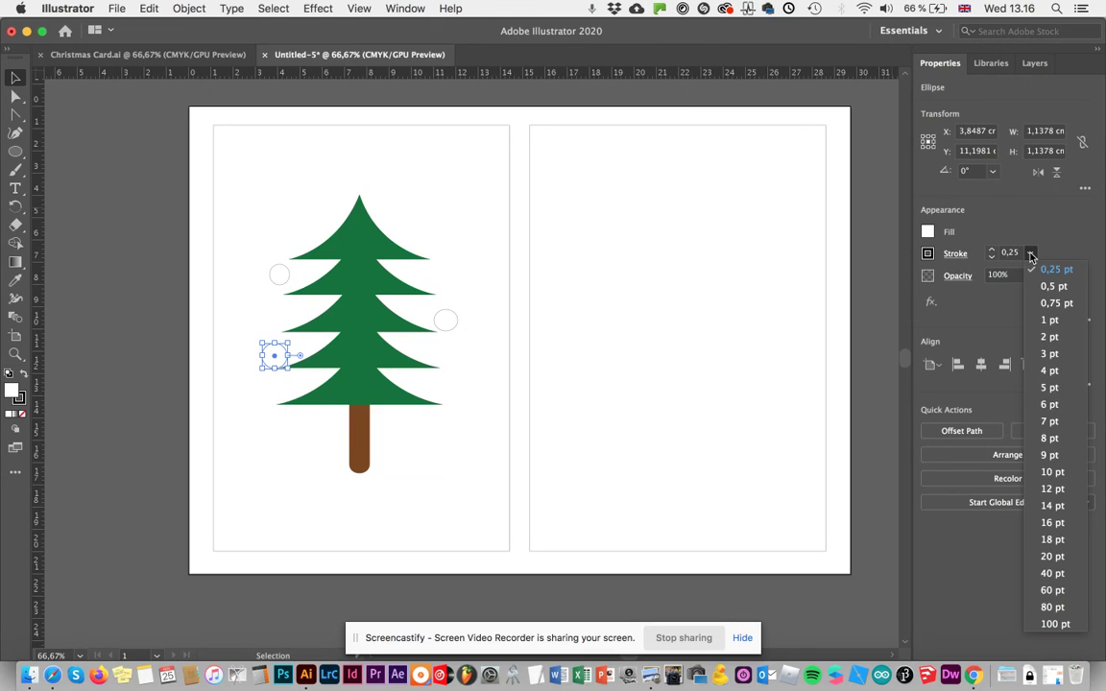
left_click(1048, 423)
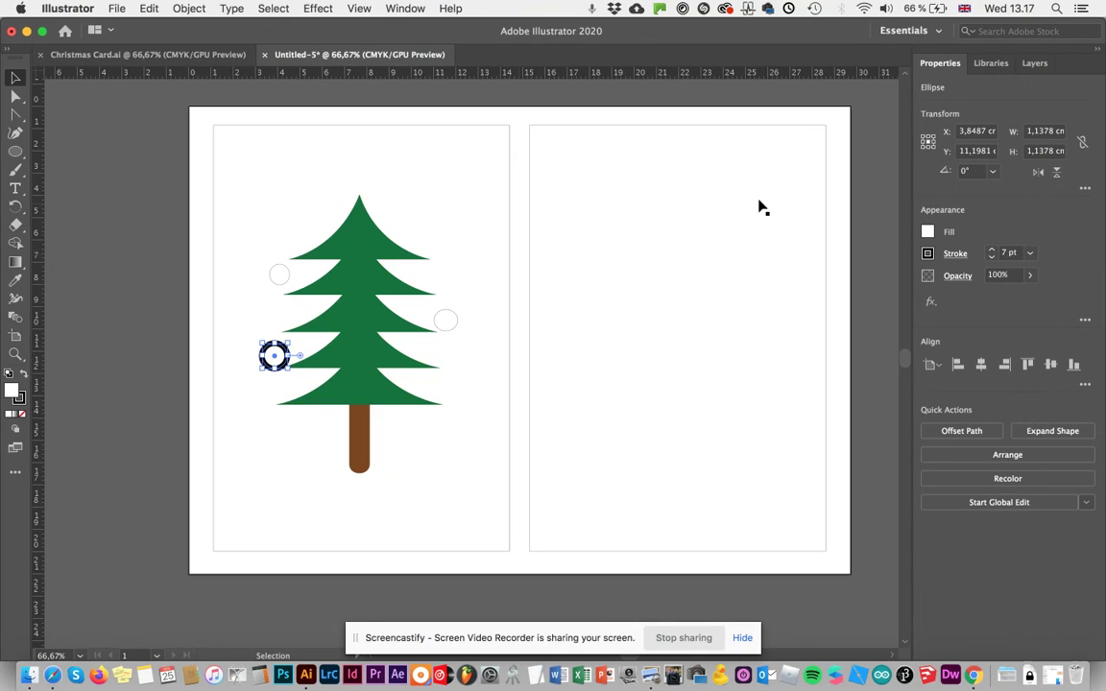
left_click(956, 255)
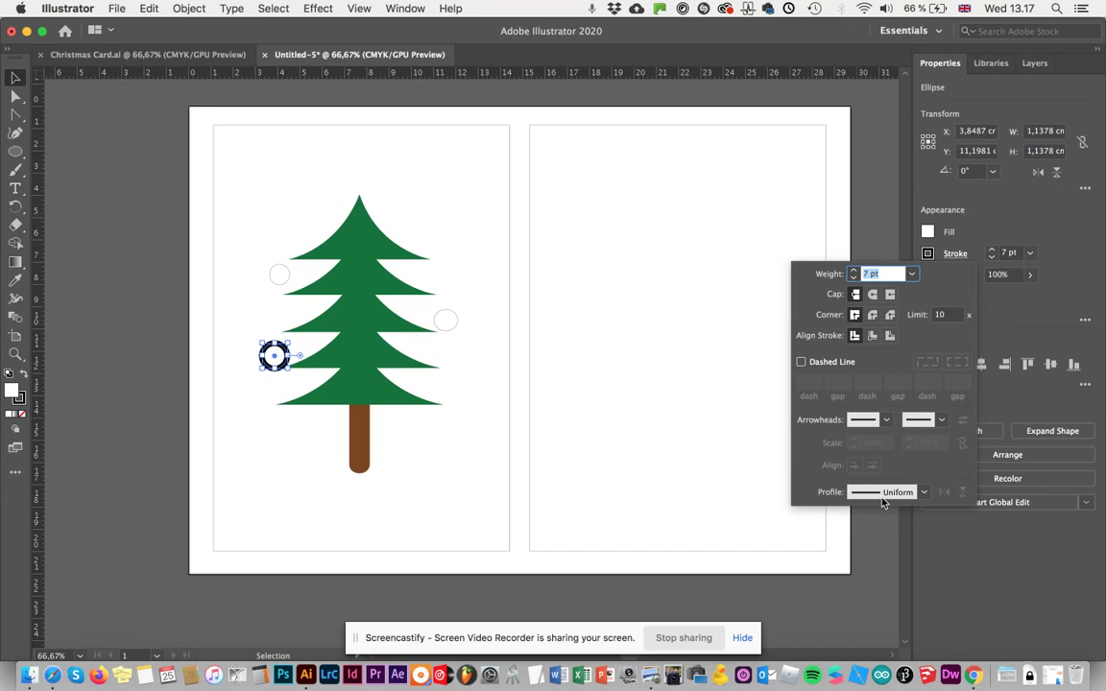
left_click(924, 493)
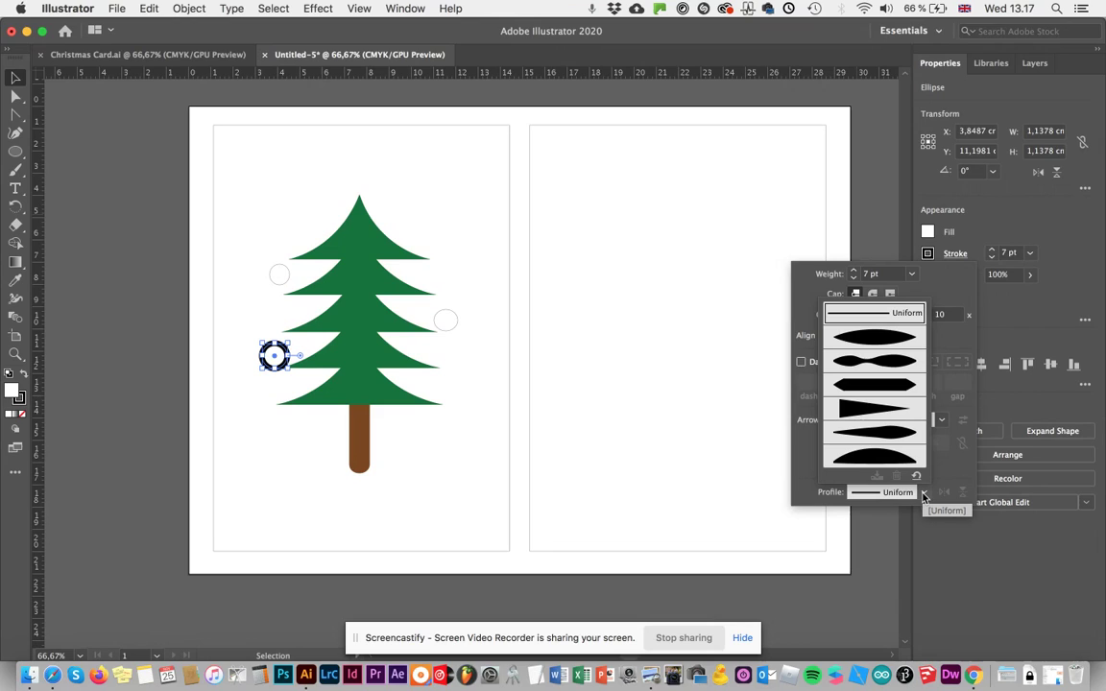
left_click(889, 461)
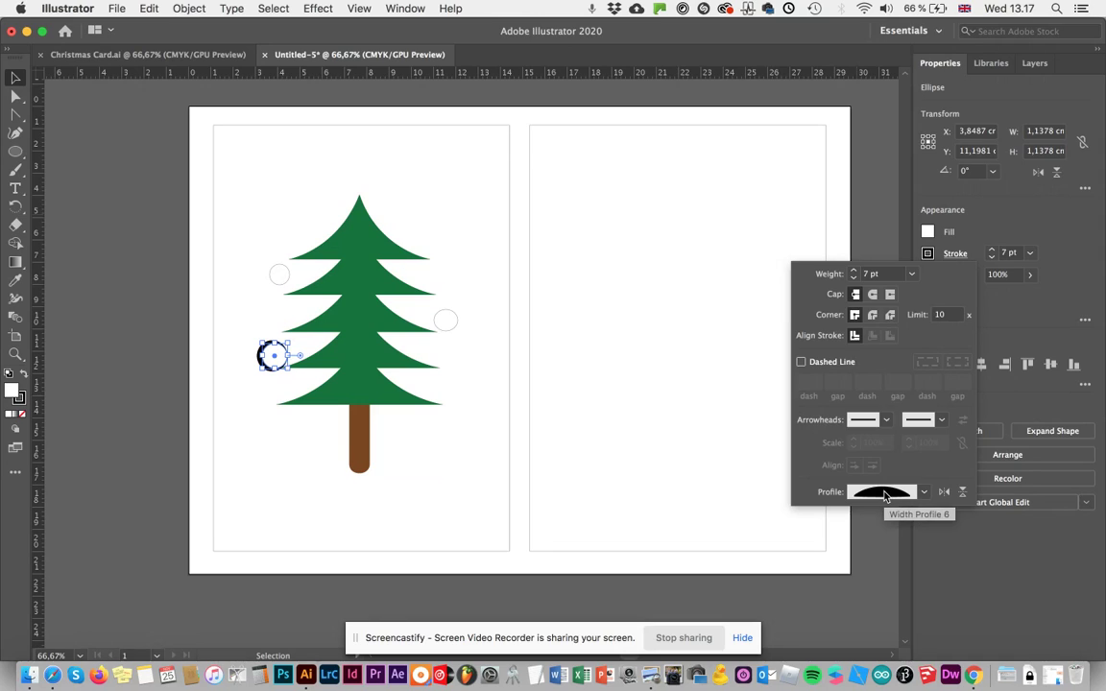
left_click(884, 495)
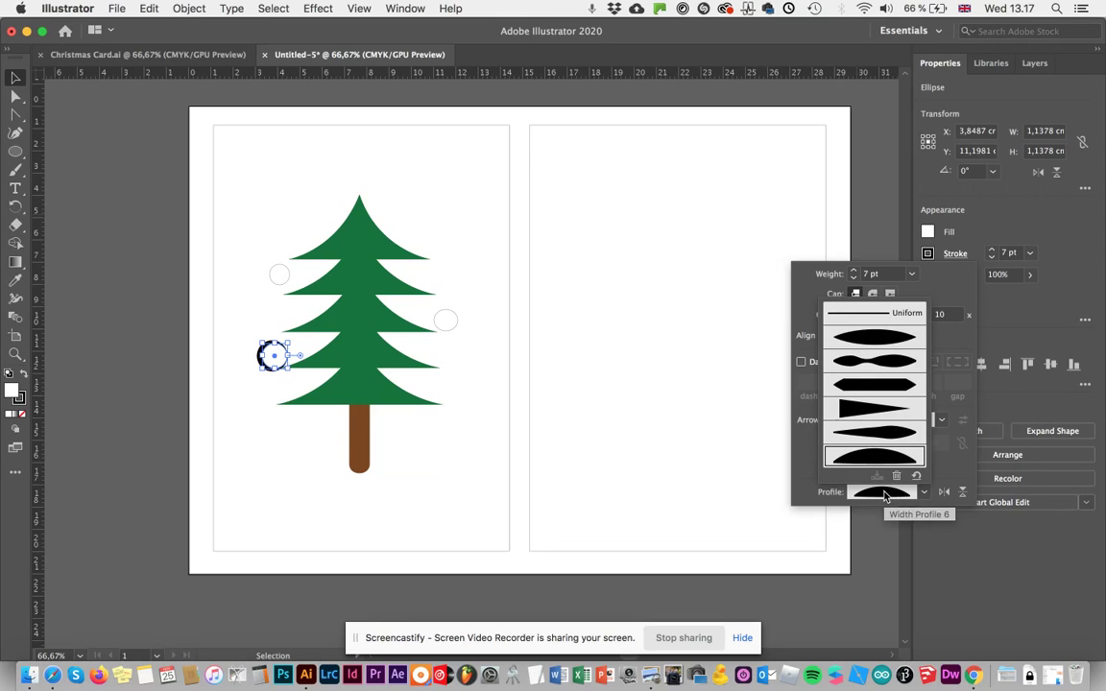
left_click(884, 494)
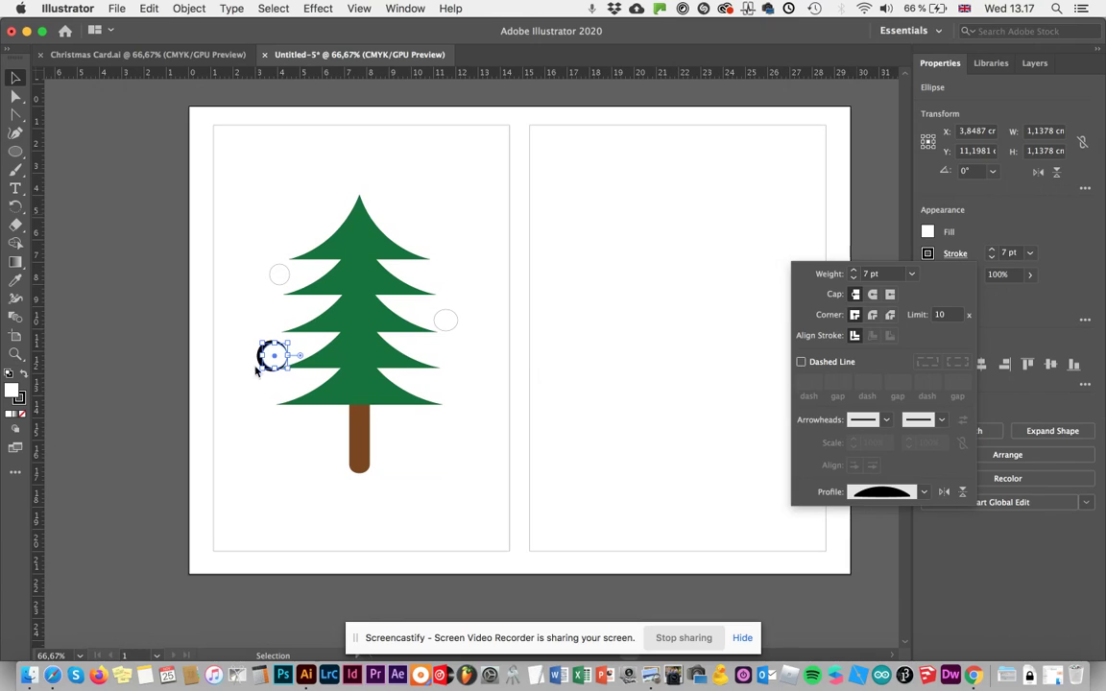
left_click(254, 316)
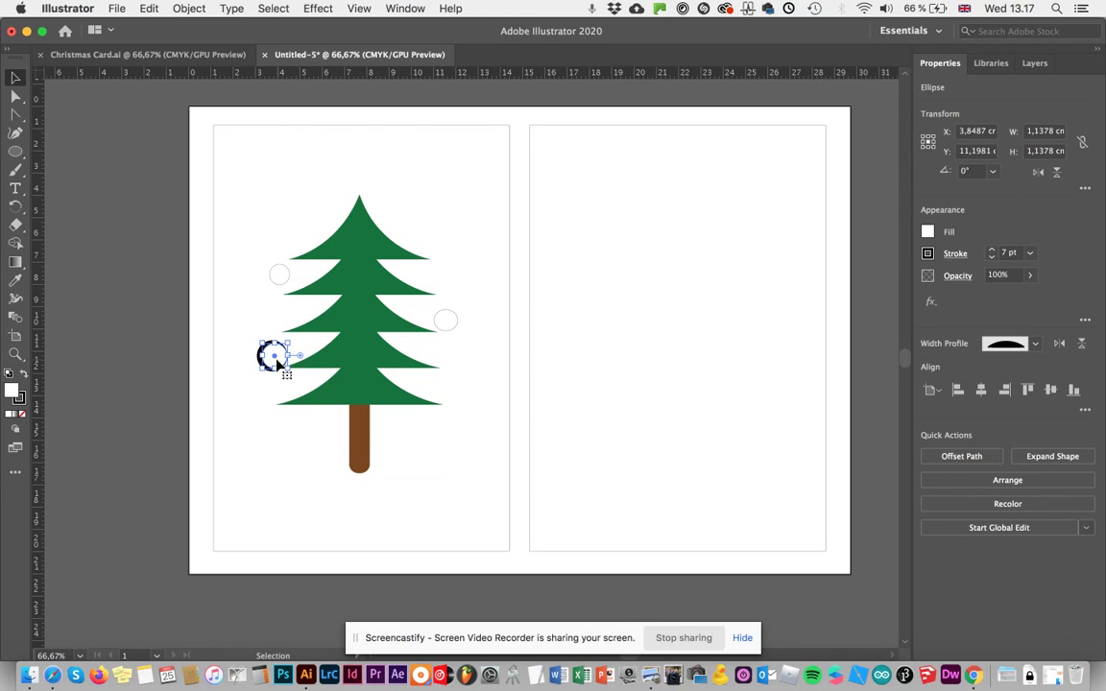
right_click(435, 328)
left_click(469, 267)
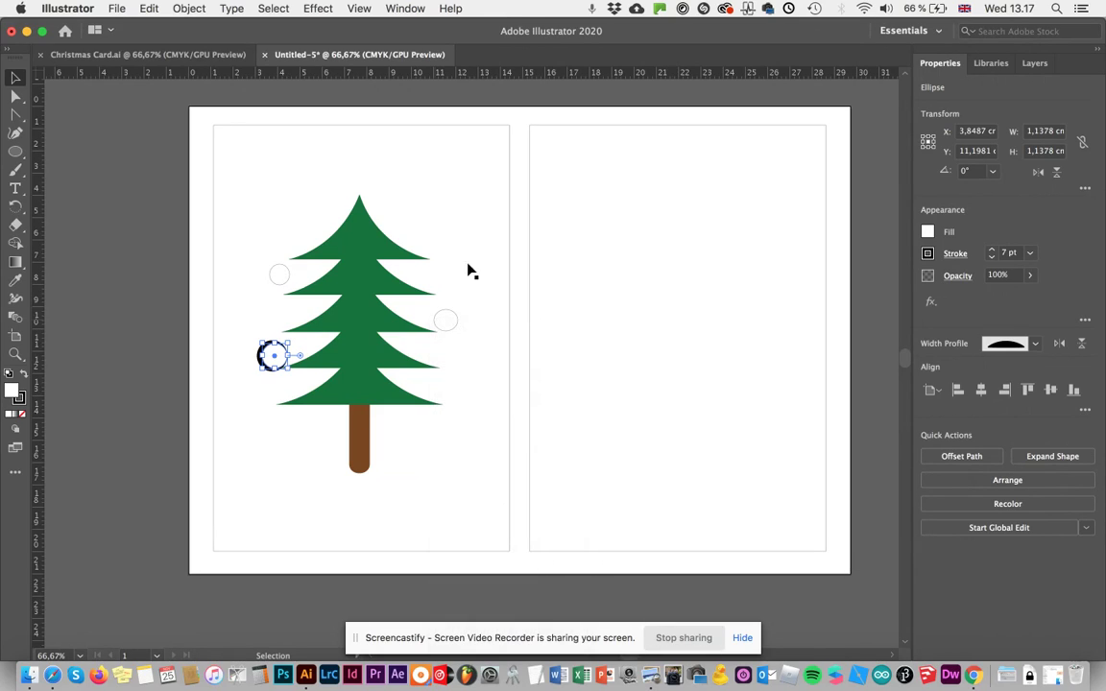
Give the ornament right of the tree a 7 pt stroke with the double-bulge width profile
left_click(457, 324)
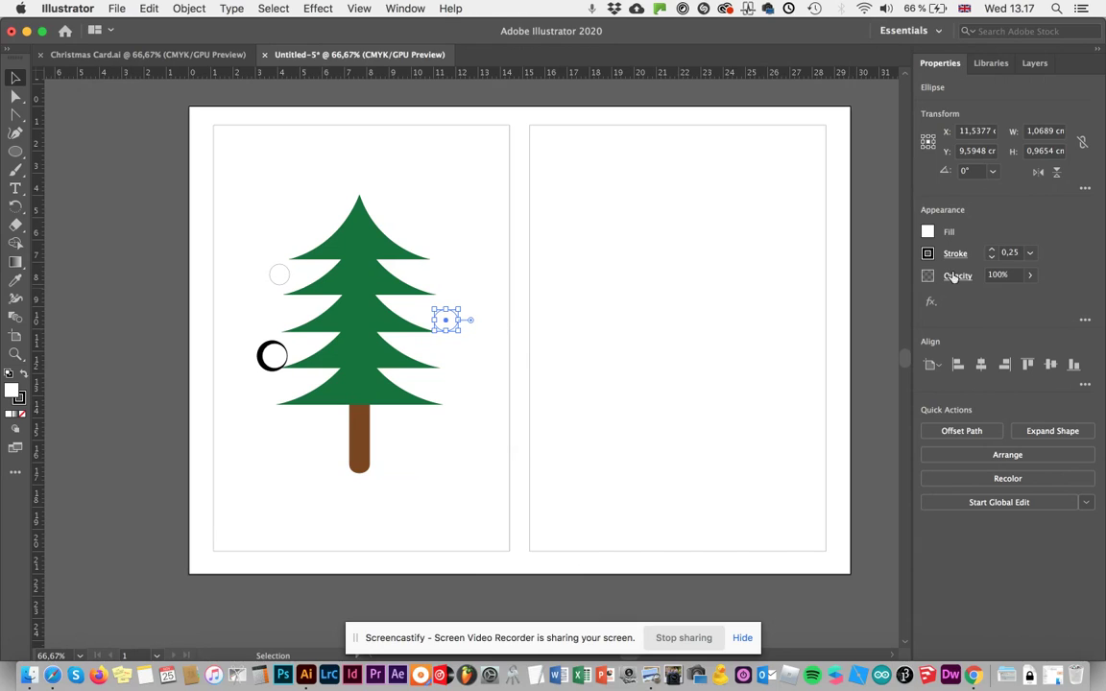
left_click(1029, 252)
left_click(1051, 431)
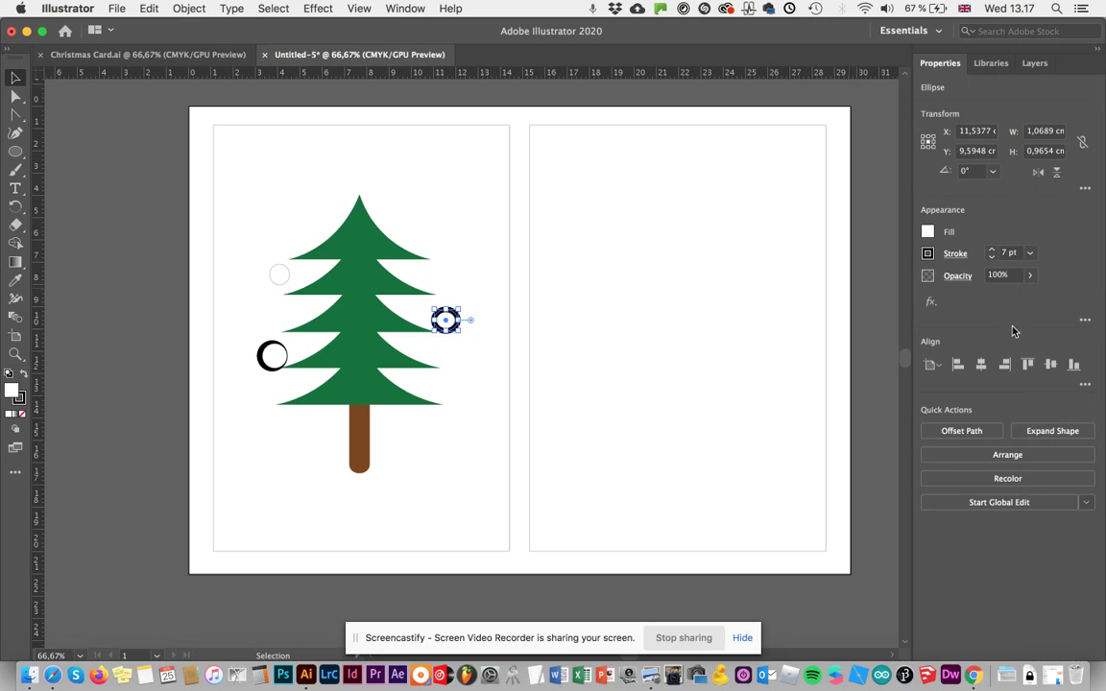
left_click(957, 258)
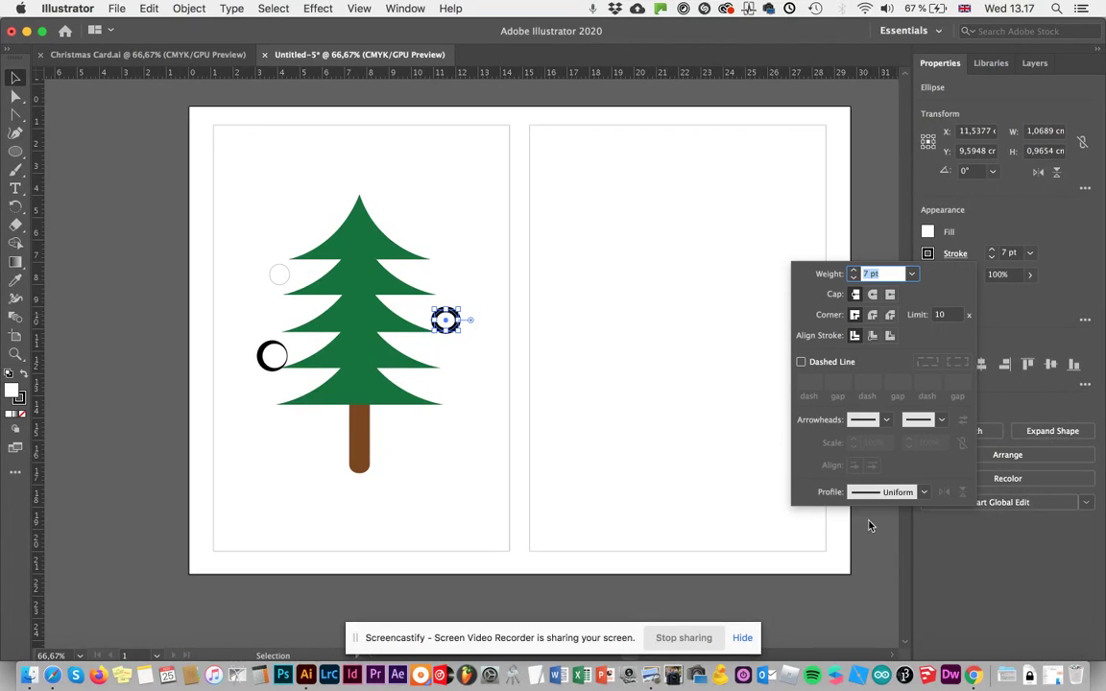
left_click(879, 493)
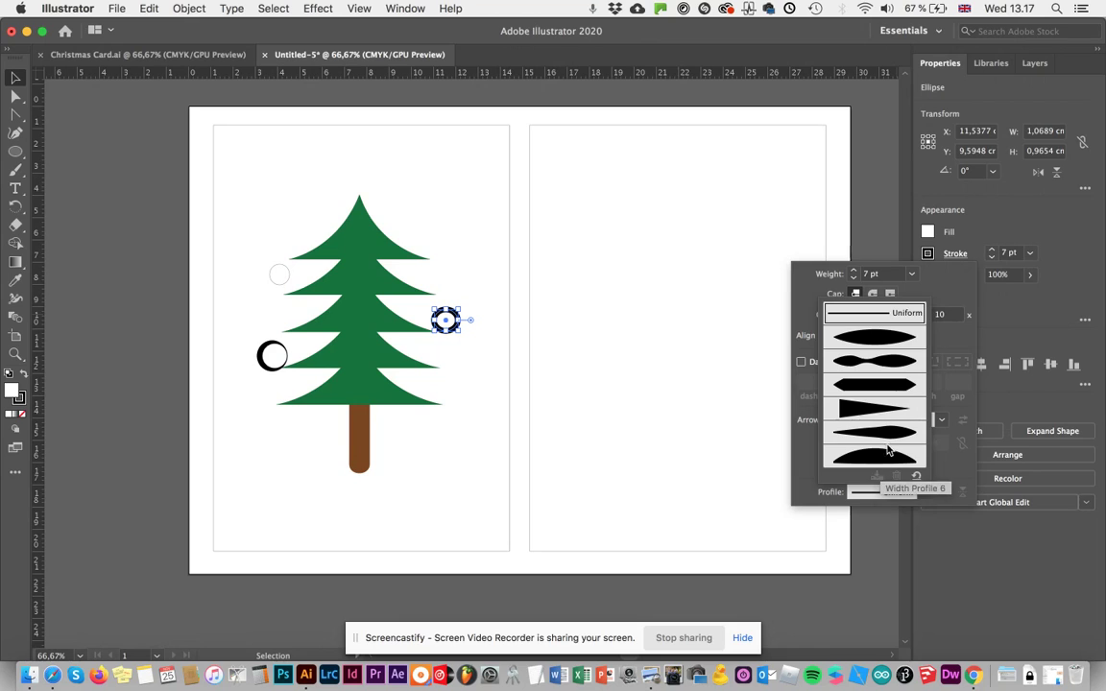
left_click(884, 364)
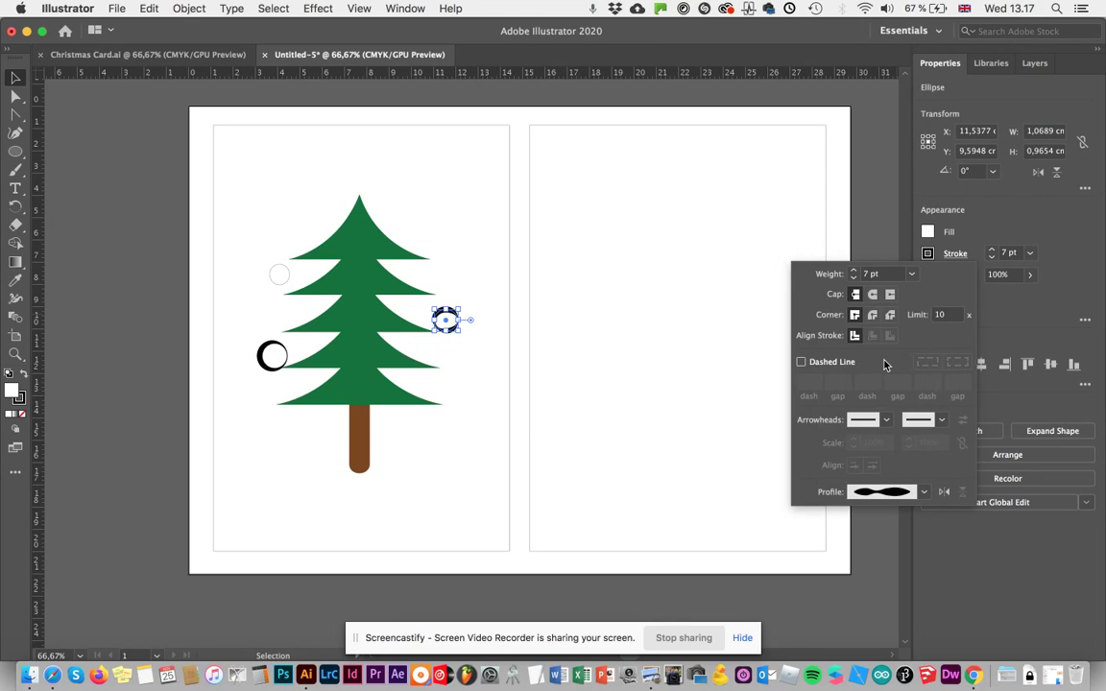
left_click(580, 291)
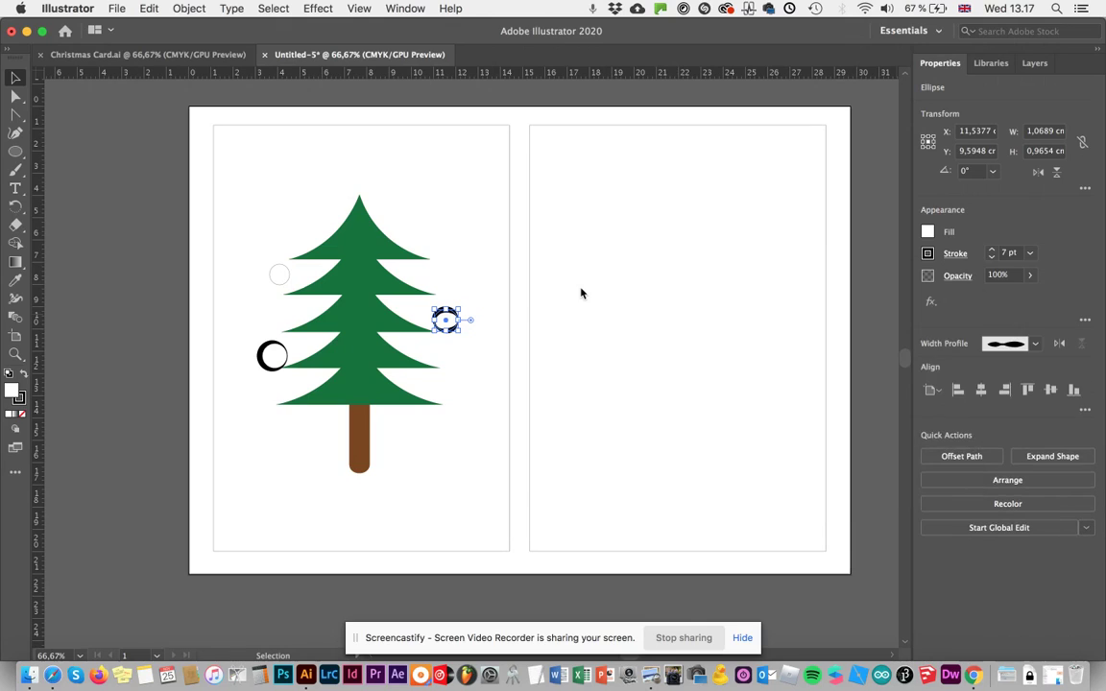
left_click(468, 259)
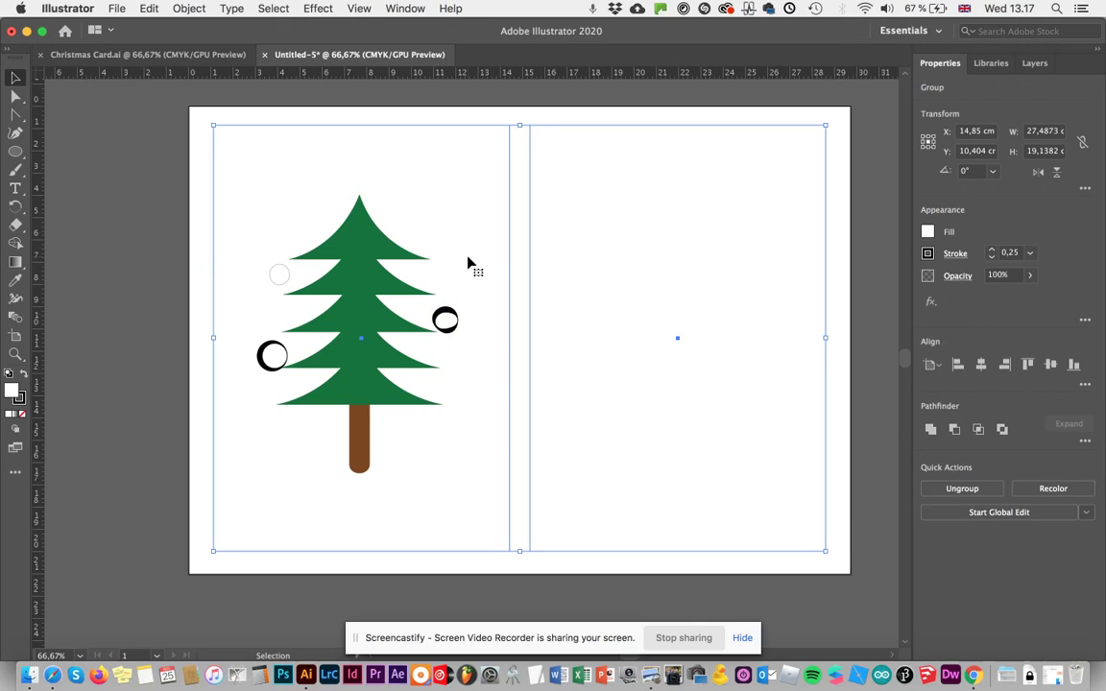
Give the upper ornament left of the tree a 7 pt stroke with the asymmetric bulge width profile that tapers to one end
left_click(273, 276)
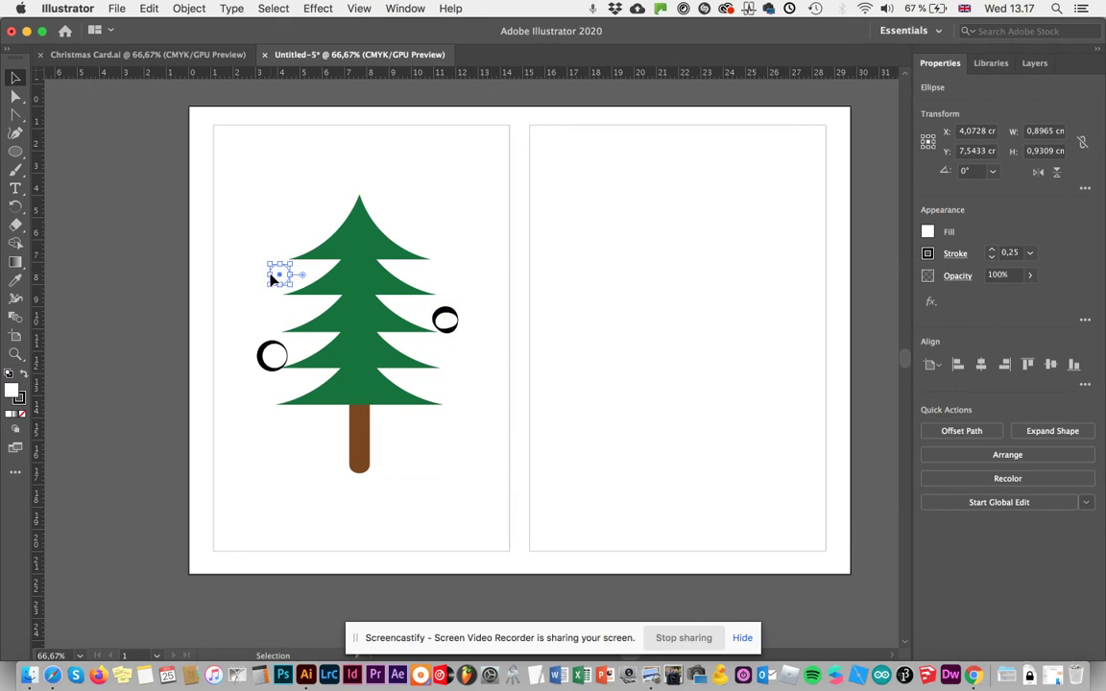
left_click(1031, 256)
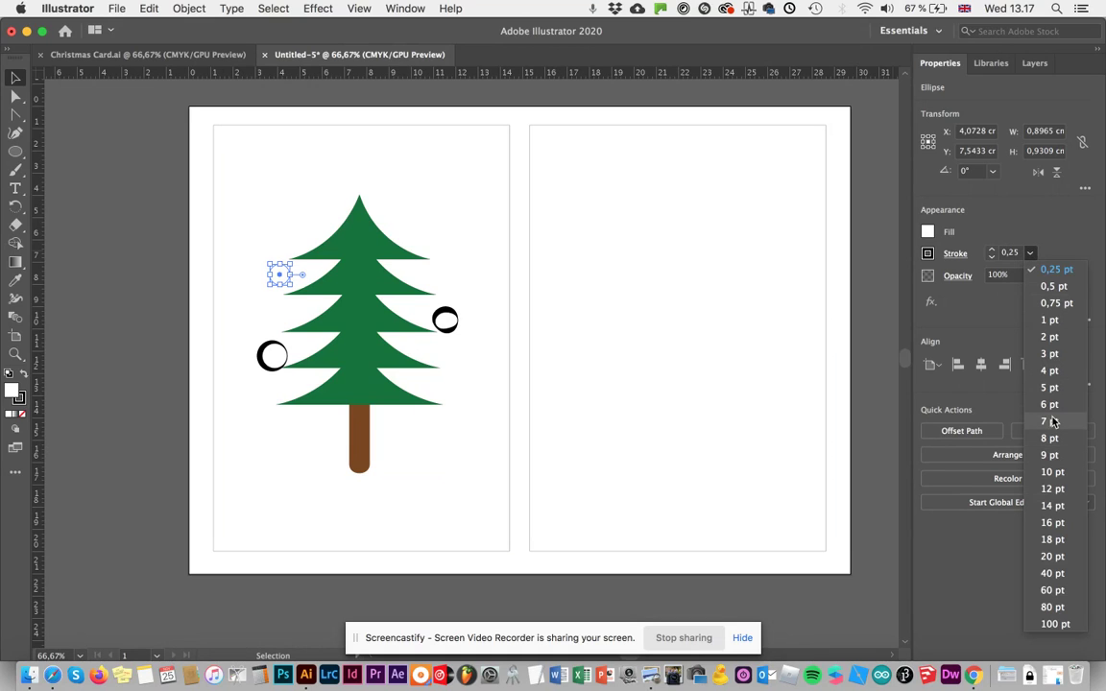
left_click(1044, 415)
left_click(955, 254)
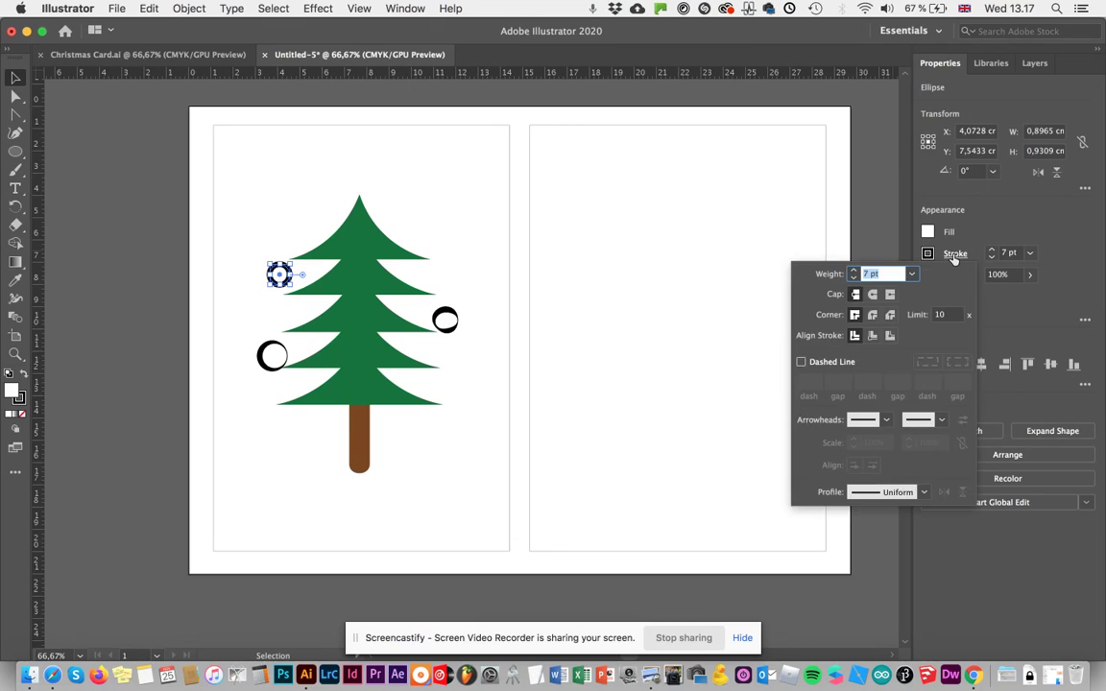
left_click(883, 491)
left_click(868, 432)
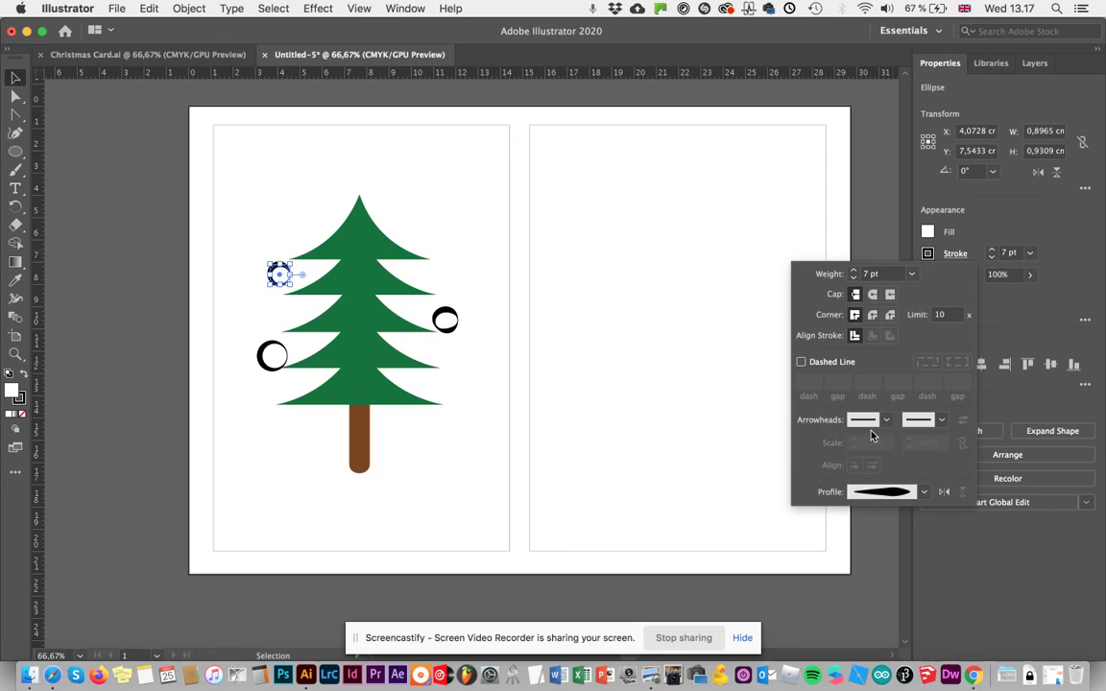
Try the flat-centred width profile on the upper-left ornament's stroke, and return it to the asymmetric bulge profile
left_click(877, 494)
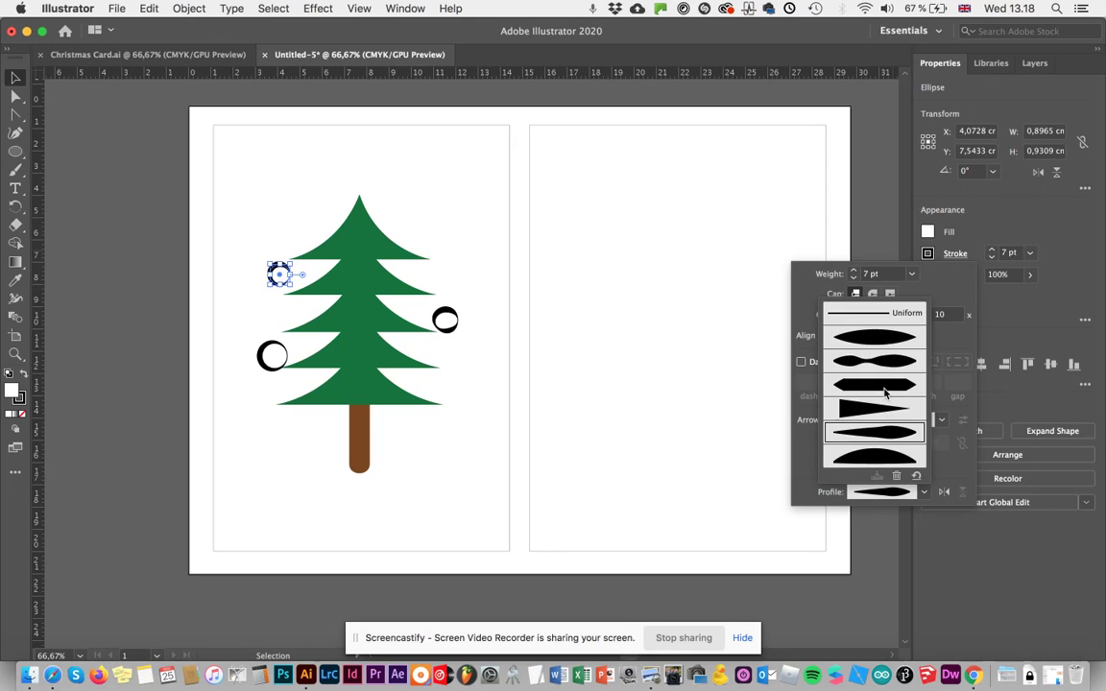
left_click(885, 393)
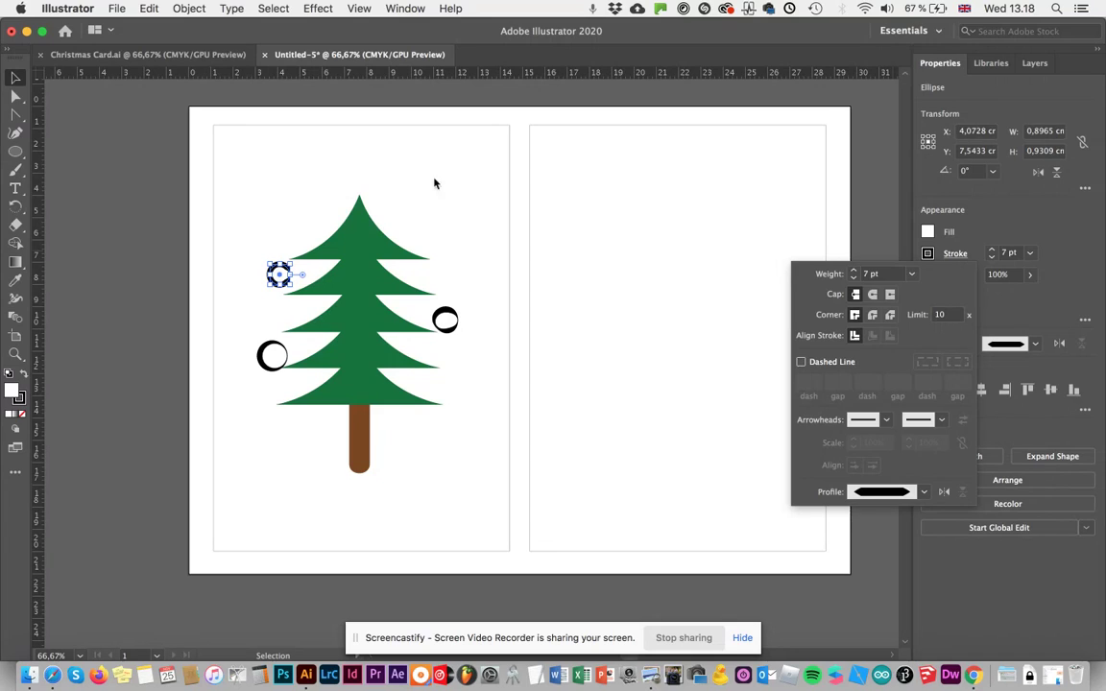
key("super+a")
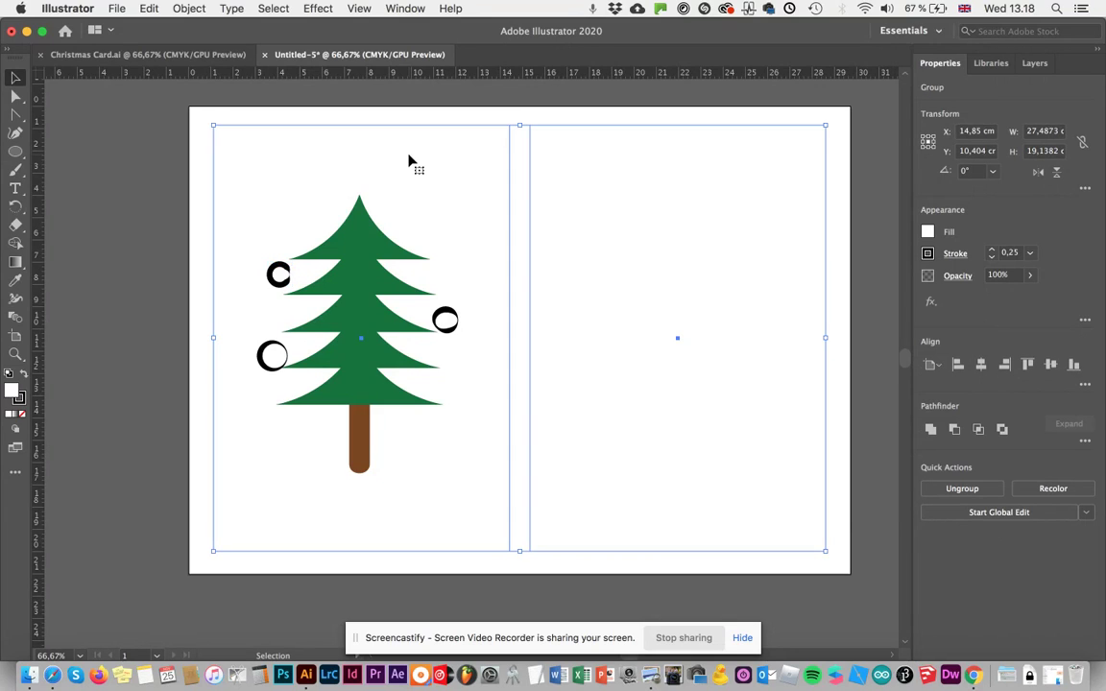
left_click(278, 275)
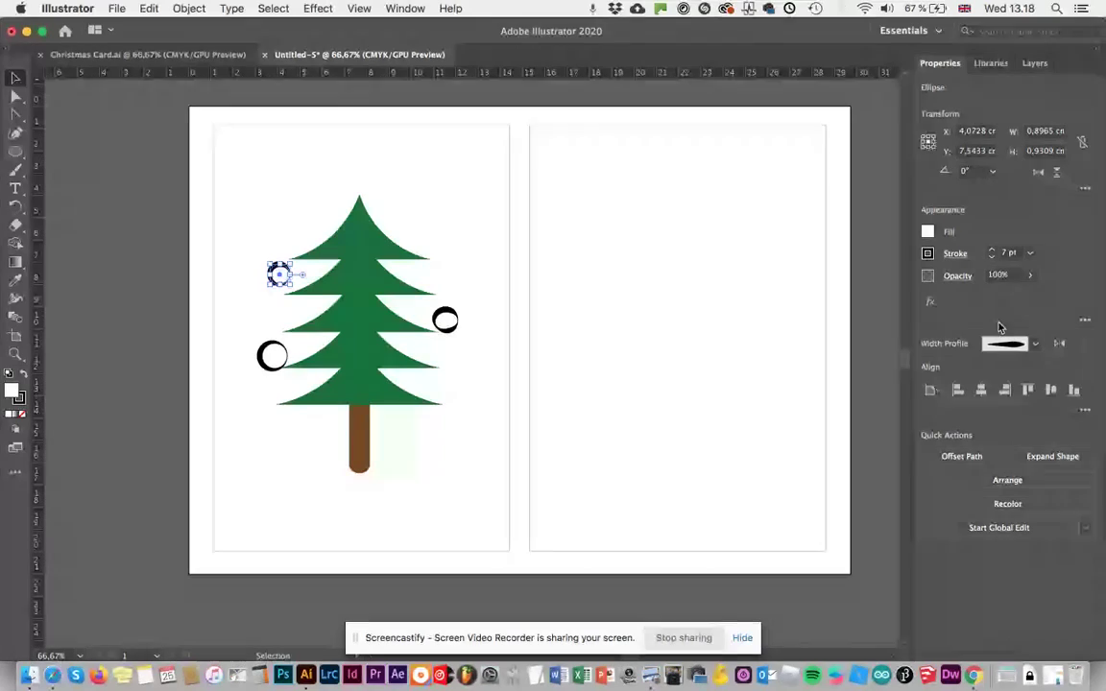
left_click(457, 227)
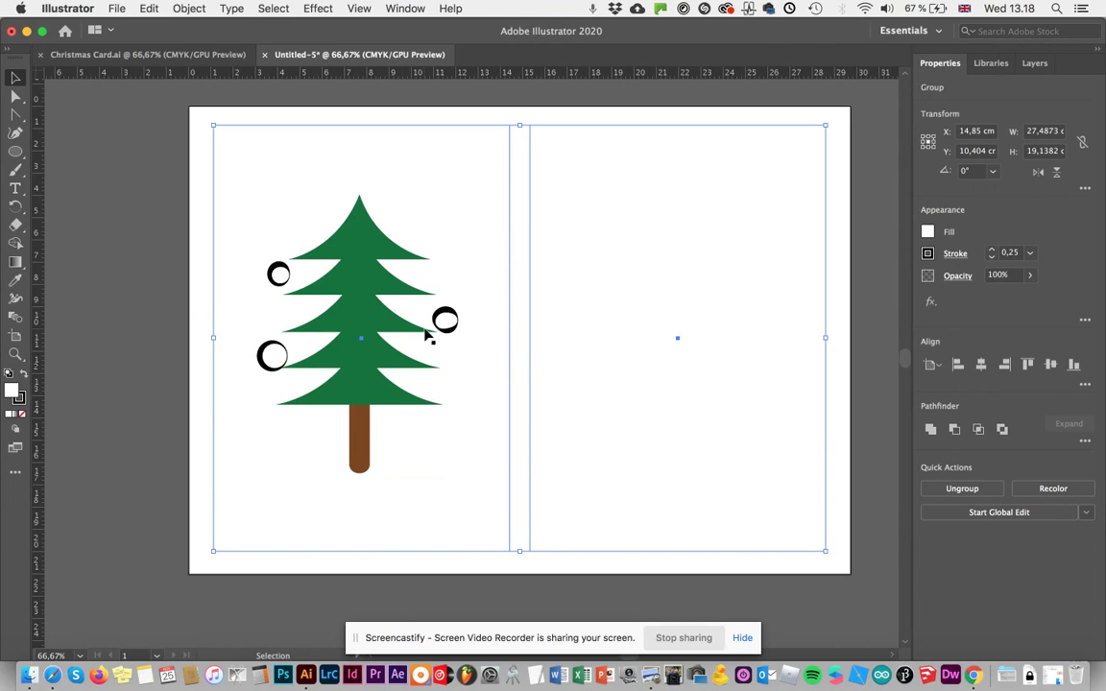
Fill the upper-left ornament with golden yellow, C 0,39, M 16,47, Y 85,49, K 0
left_click(278, 275)
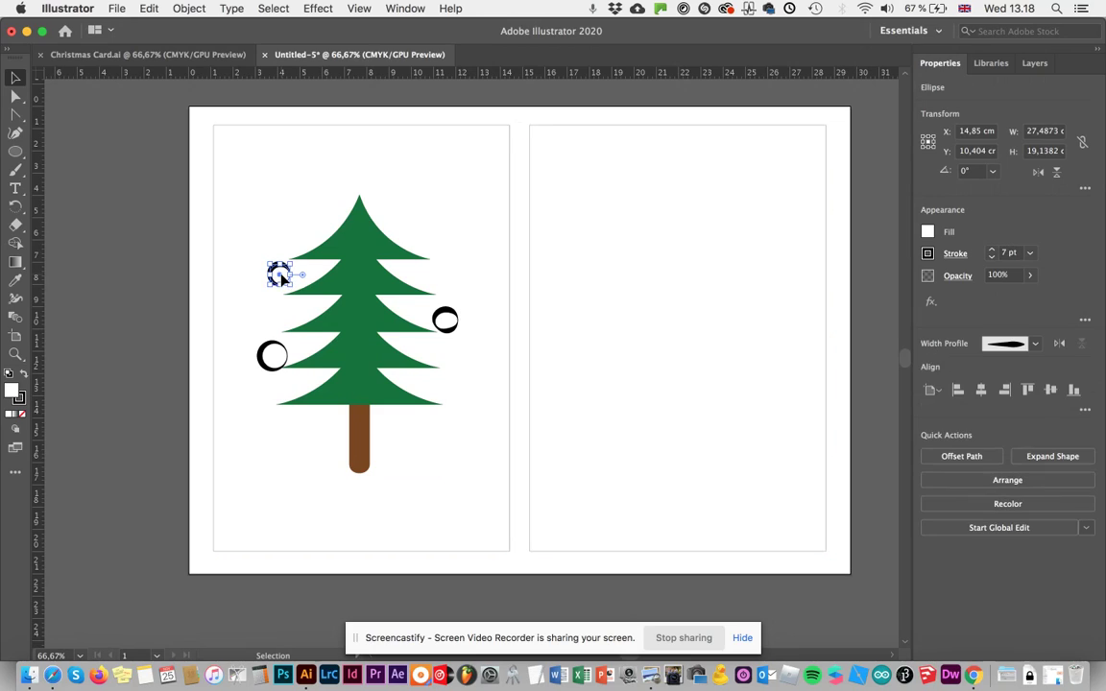
left_click(927, 232)
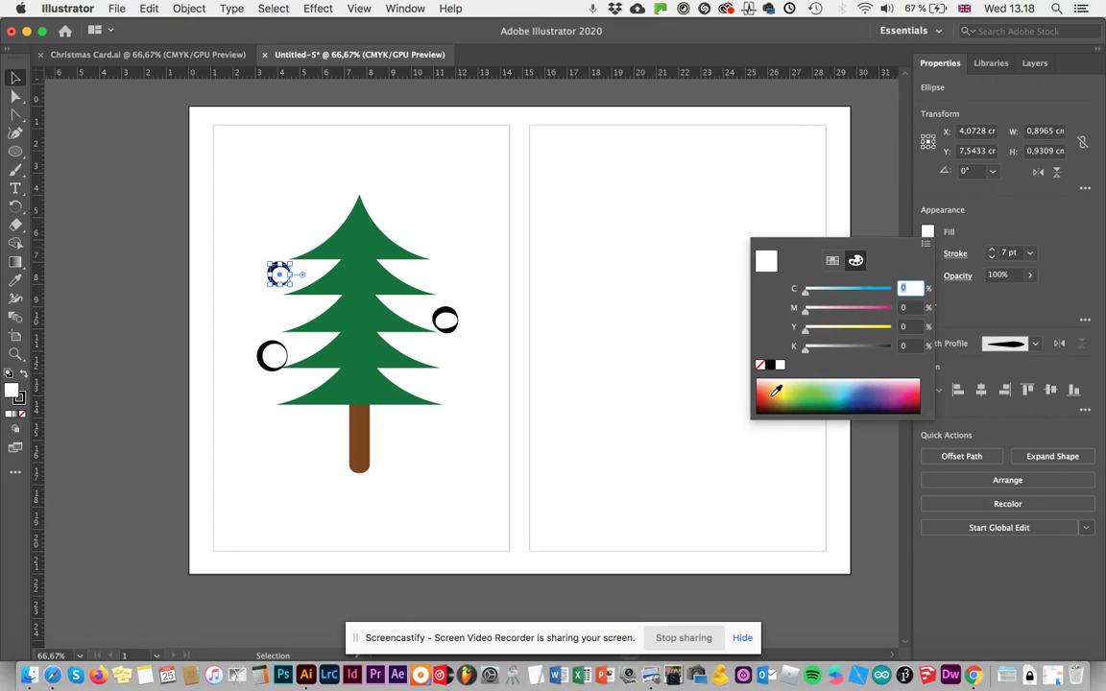
left_click(780, 385)
left_click_drag(780, 385, 780, 384)
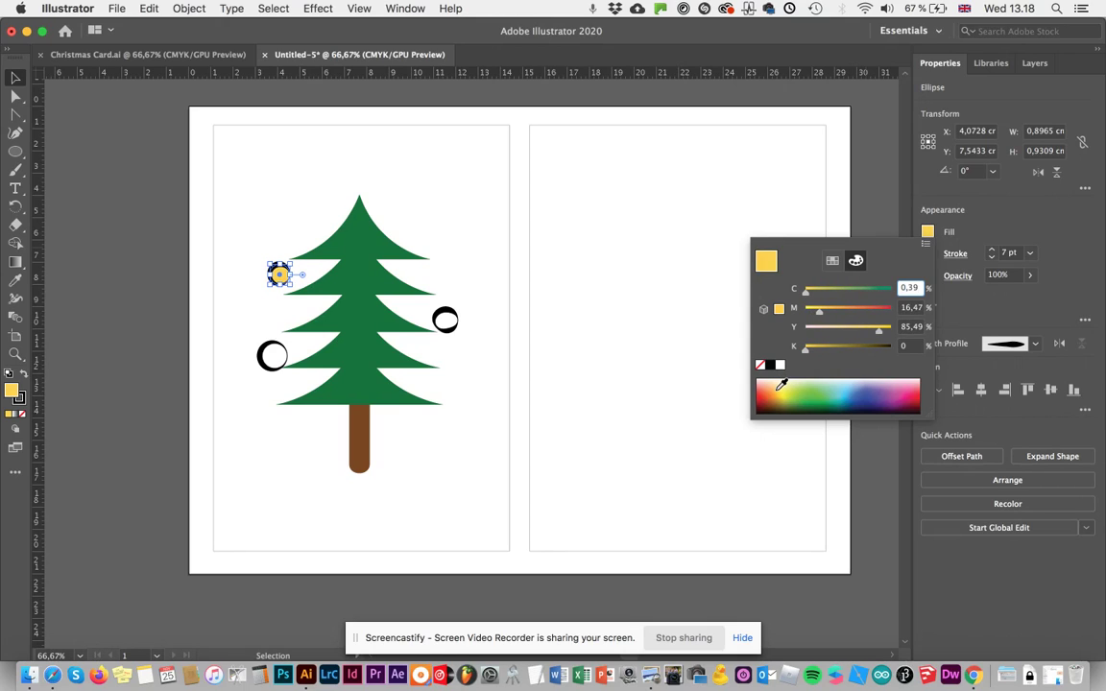
Fill the ornament right of the tree with light pink, hex e2bfe2
left_click(448, 324)
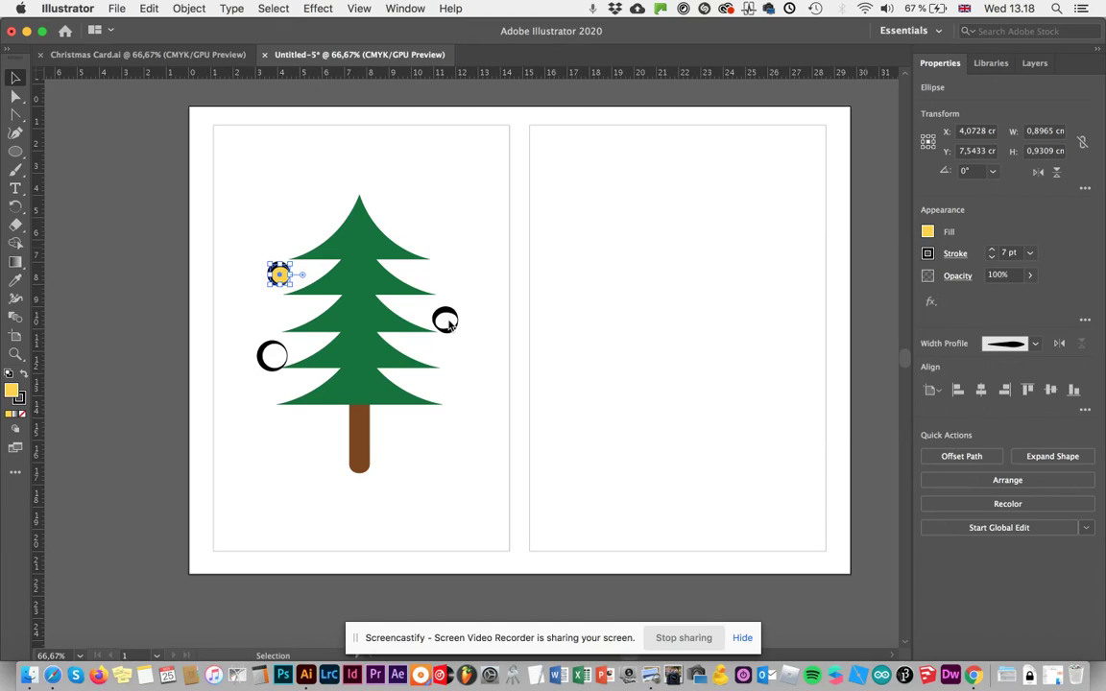
left_click(448, 324)
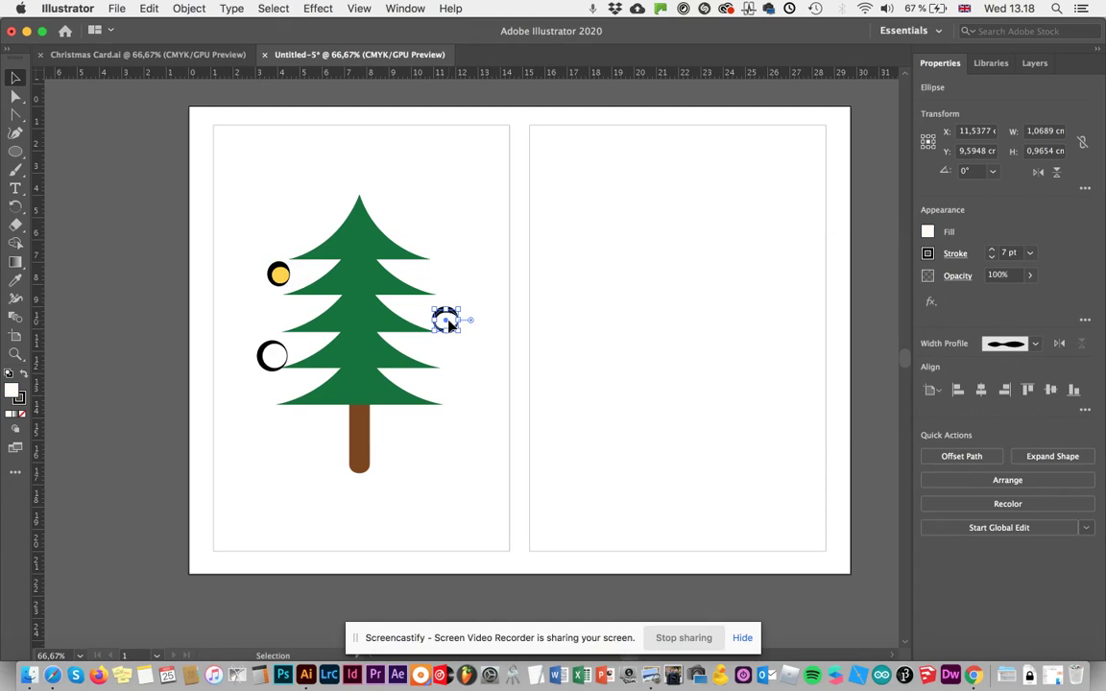
left_click(928, 232)
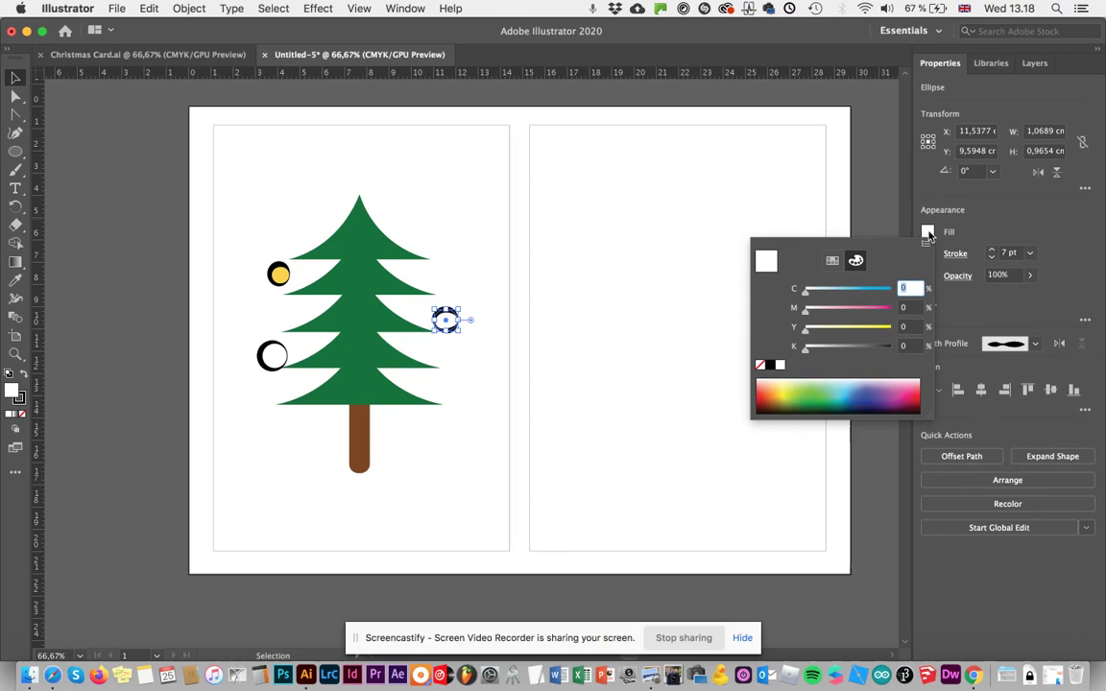
left_click(885, 387)
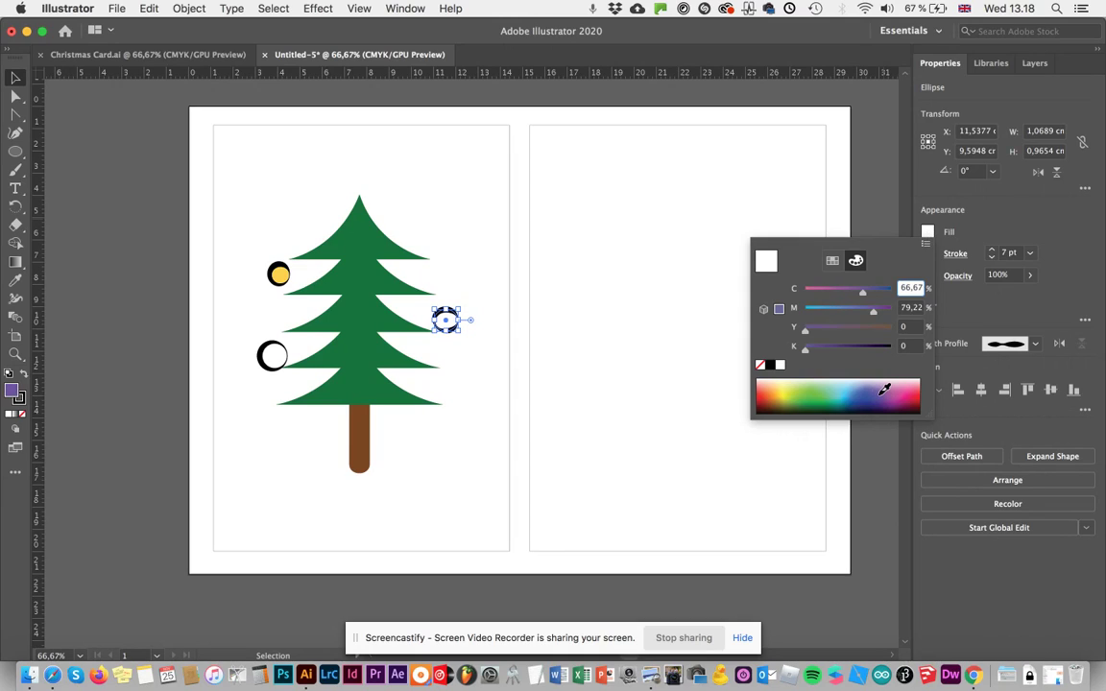
mouse_move(885, 392)
left_mouse_down()
mouse_move(881, 375)
mouse_move(891, 378)
left_mouse_up()
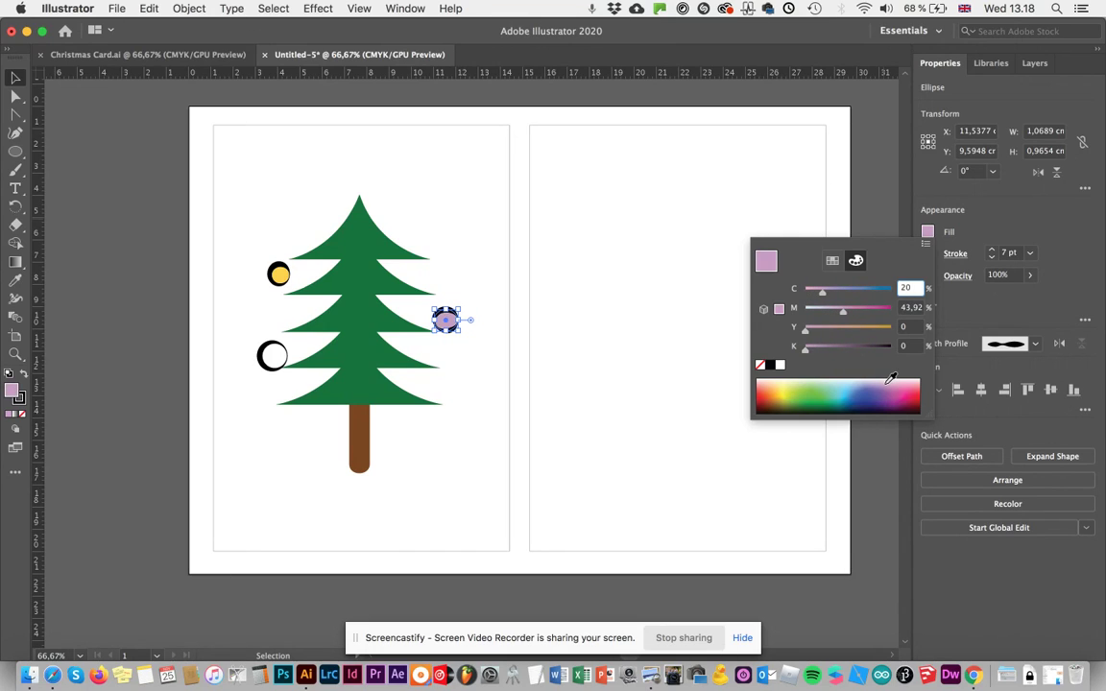
left_click(15, 391)
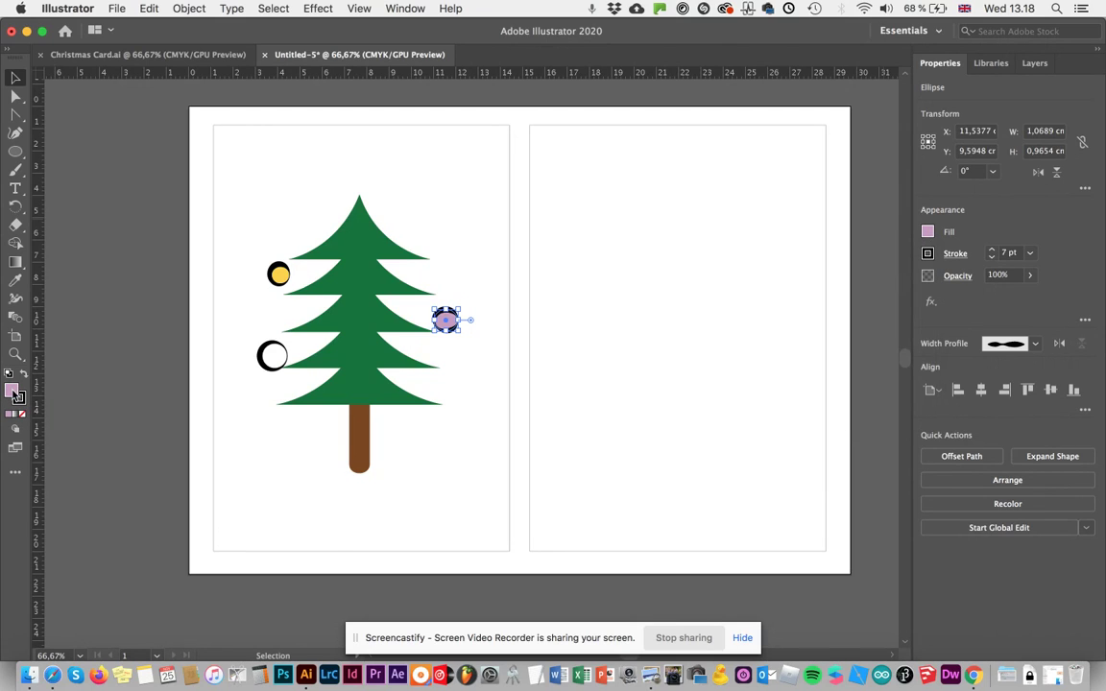
double_click(15, 392)
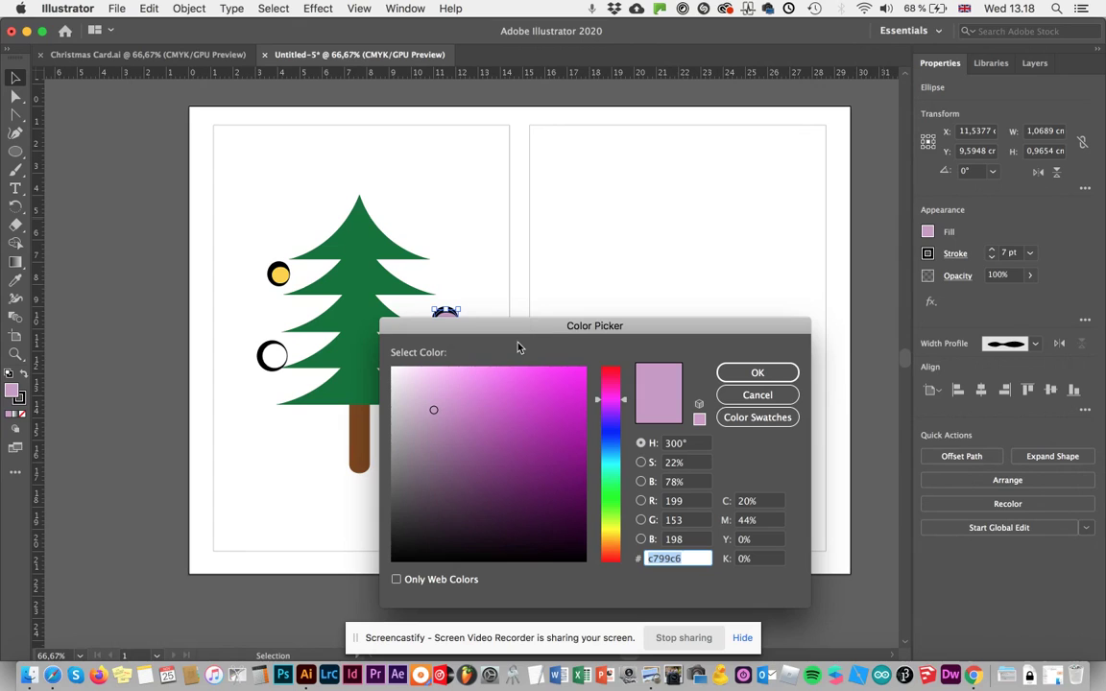
left_click_drag(518, 325, 631, 242)
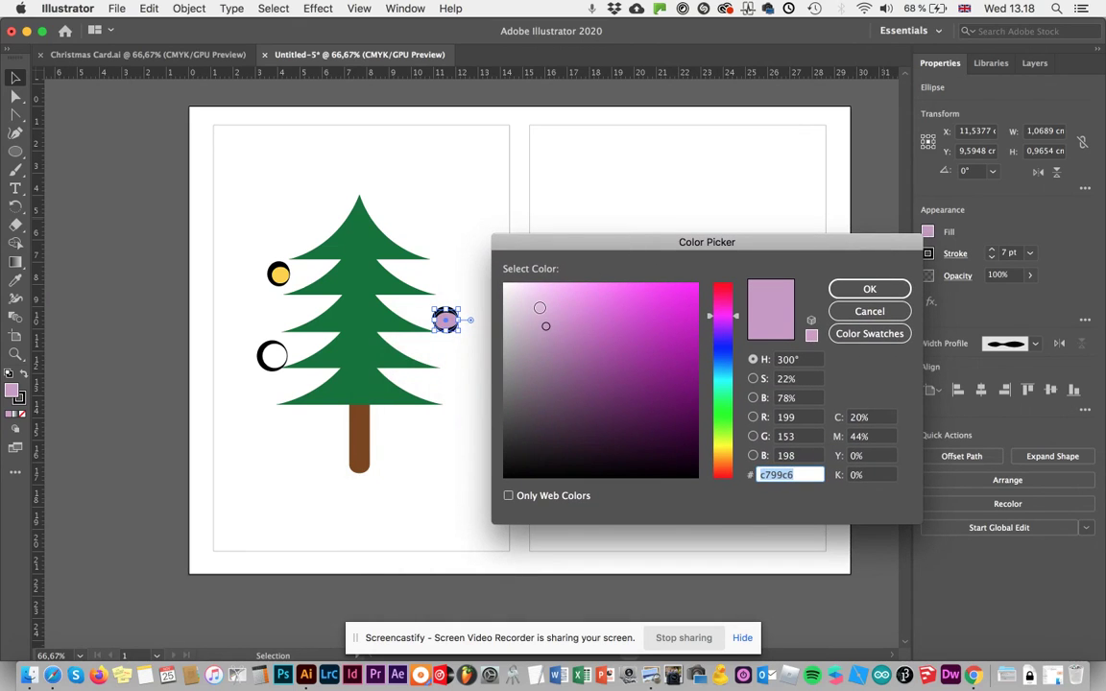
left_click_drag(540, 308, 533, 303)
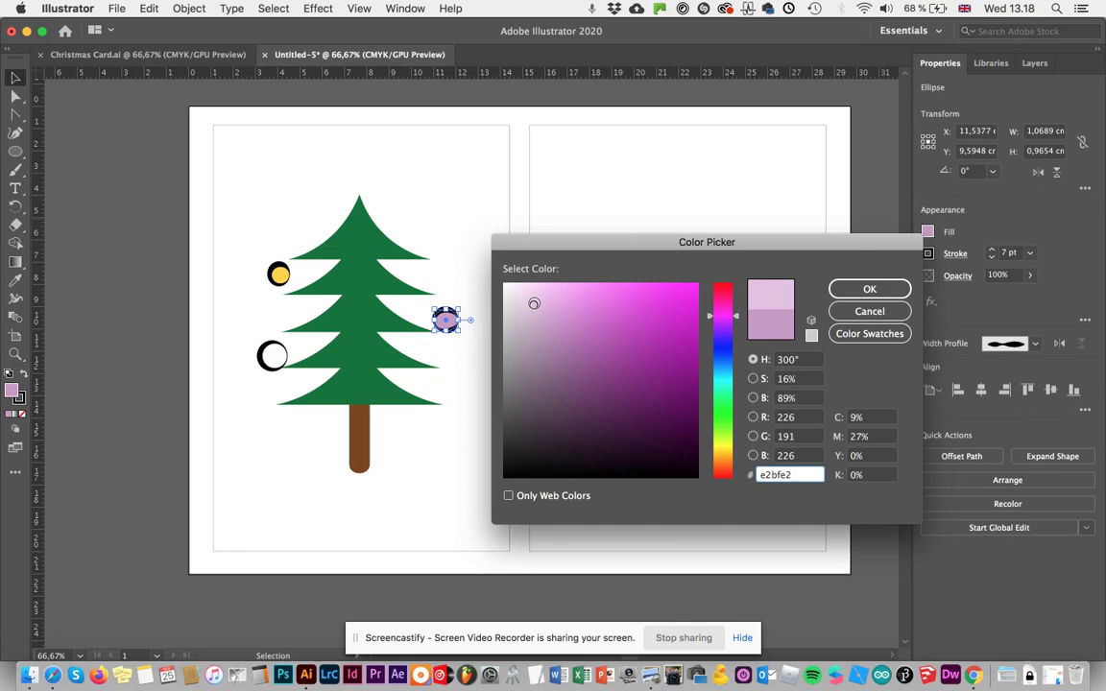
left_click(867, 290)
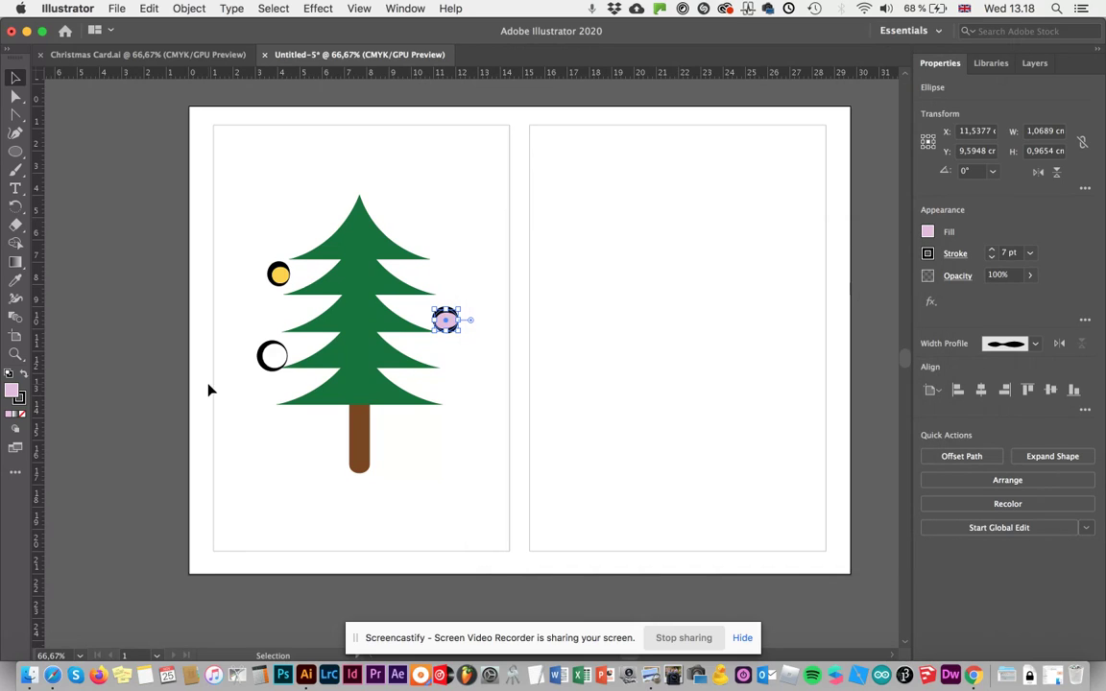
Fill the lower ornament left of the tree with orange, hex ffa452
left_click(278, 358)
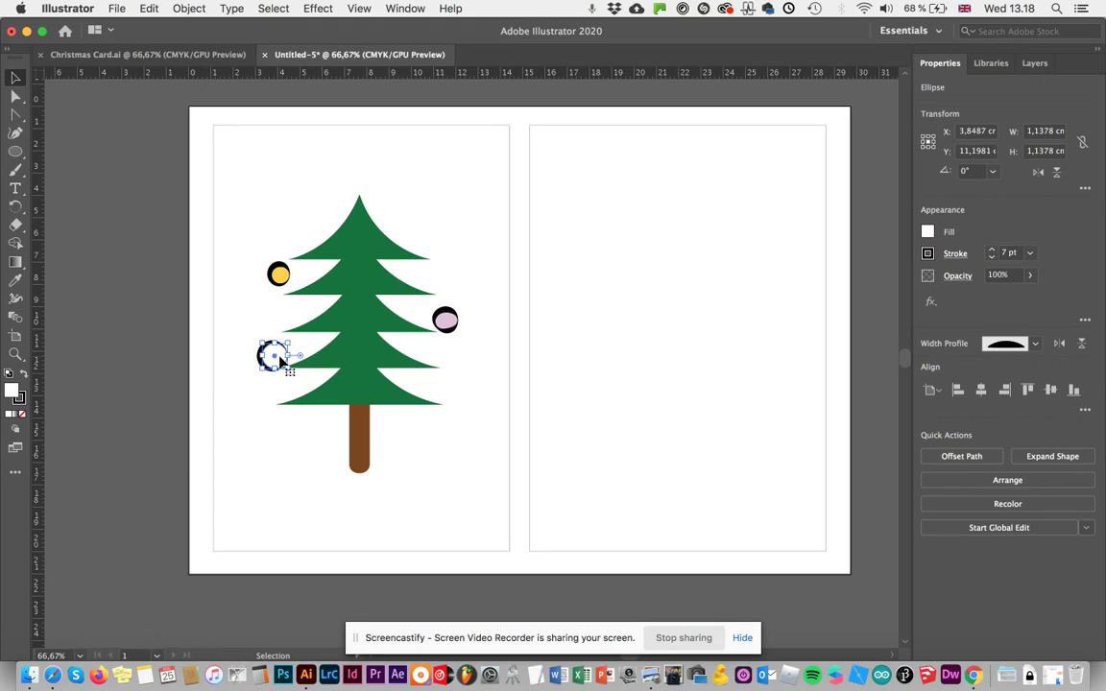
left_click(928, 234)
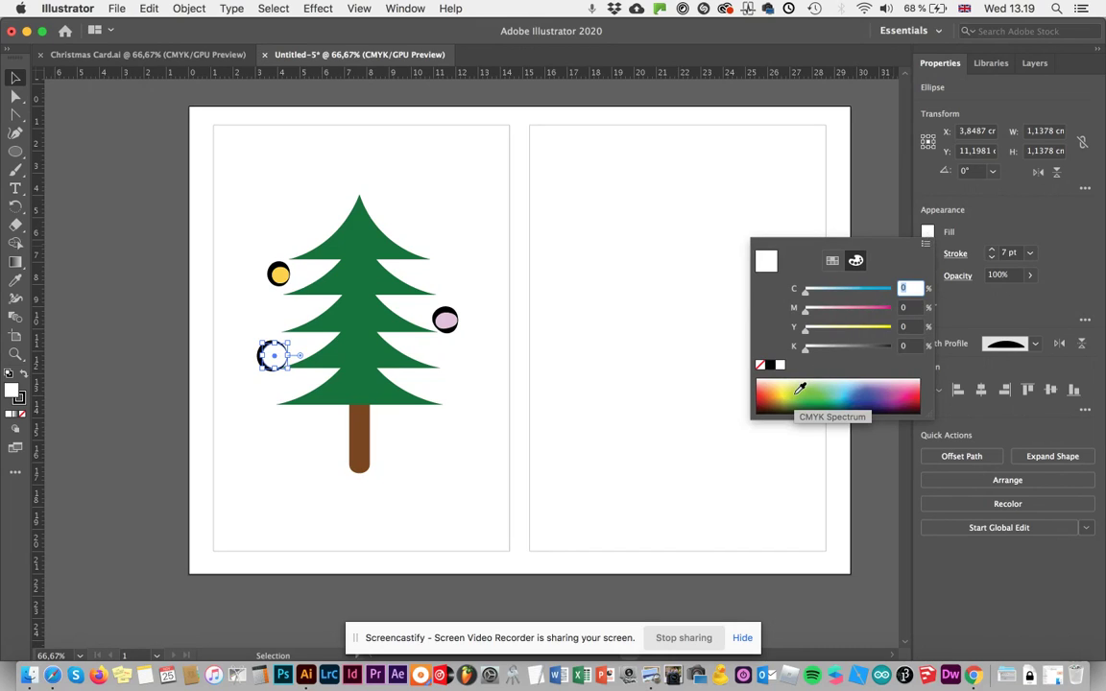
left_click_drag(800, 387, 775, 376)
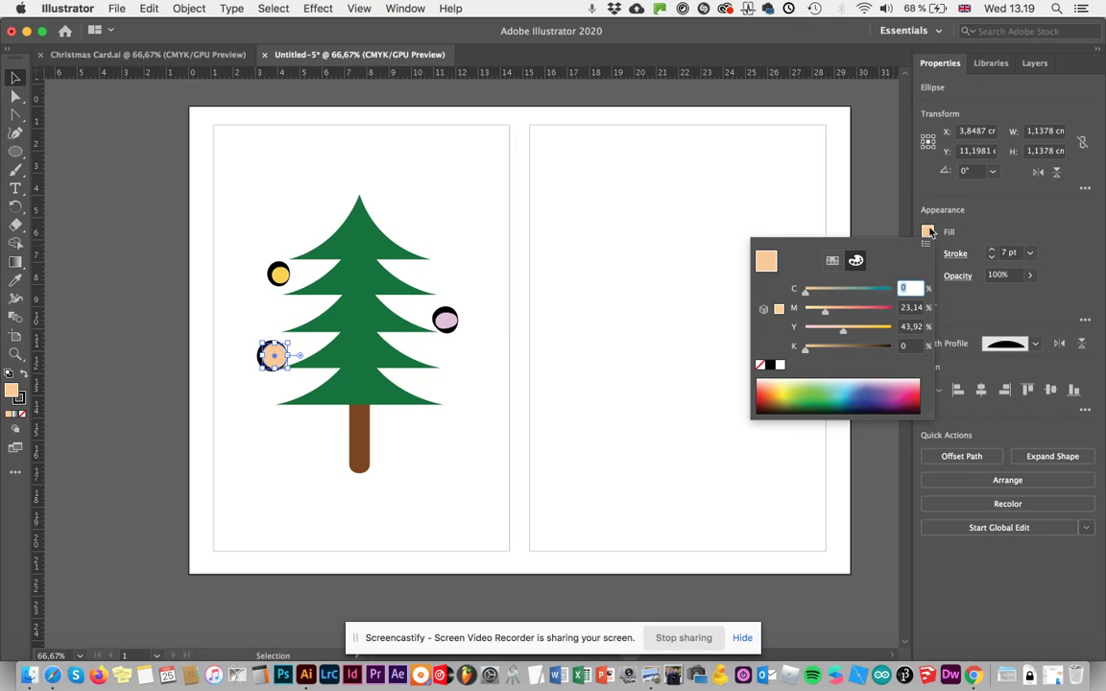
left_click(834, 209)
double_click(13, 391)
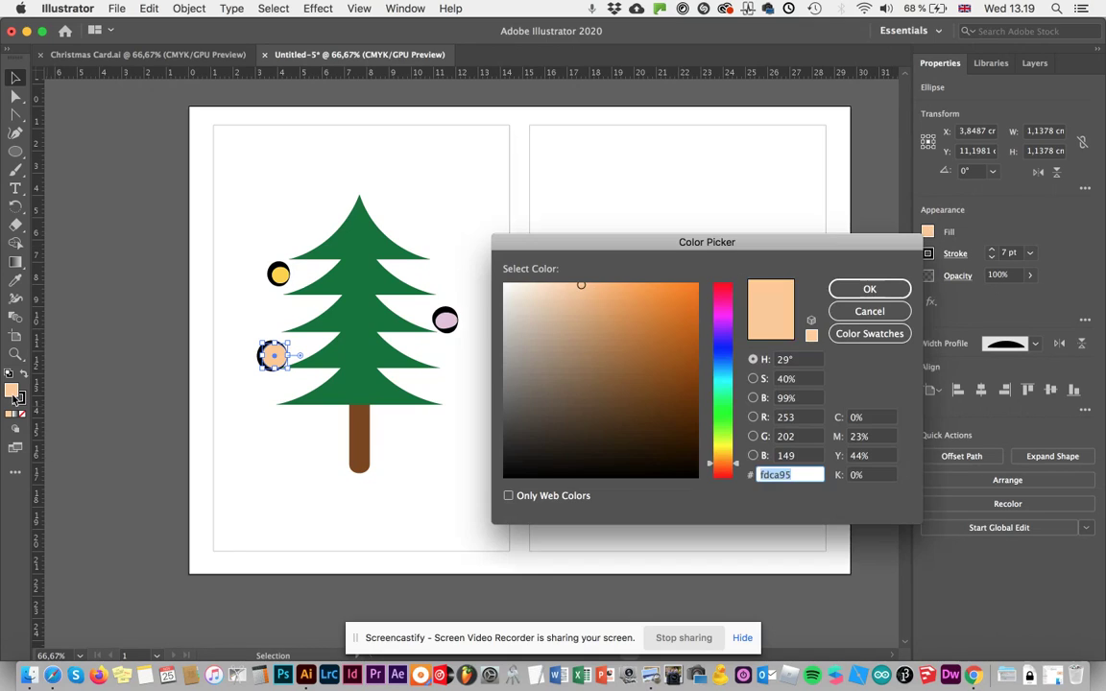
mouse_move(570, 320)
left_mouse_down()
mouse_move(613, 294)
mouse_move(629, 312)
mouse_move(623, 284)
mouse_move(636, 282)
left_mouse_up()
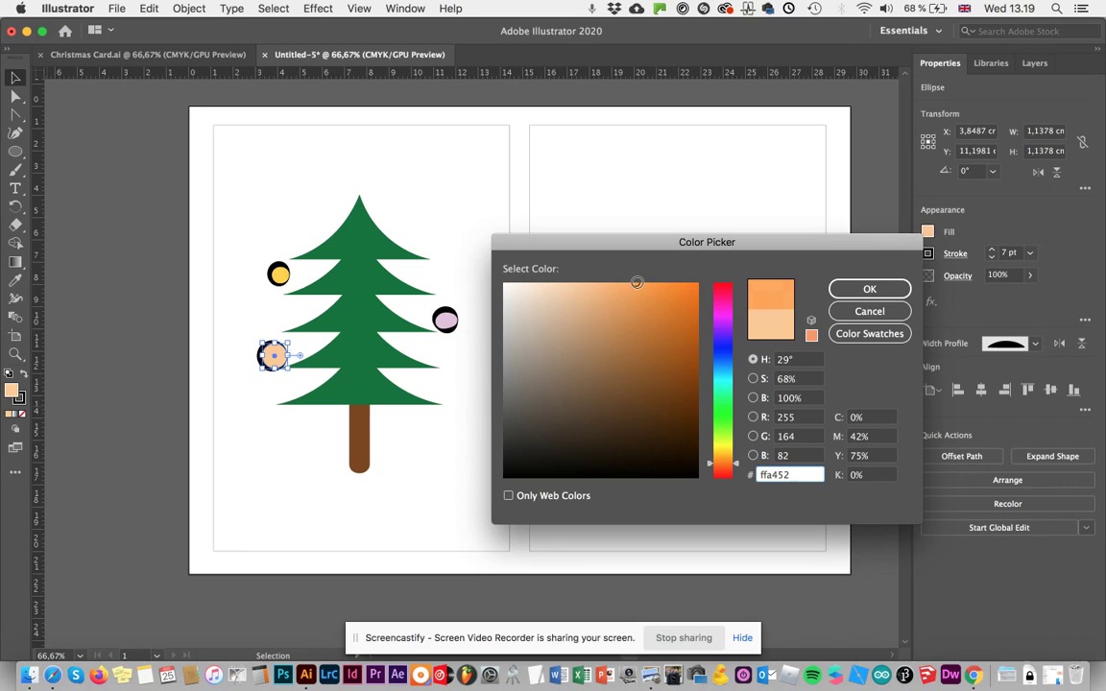
left_click(883, 292)
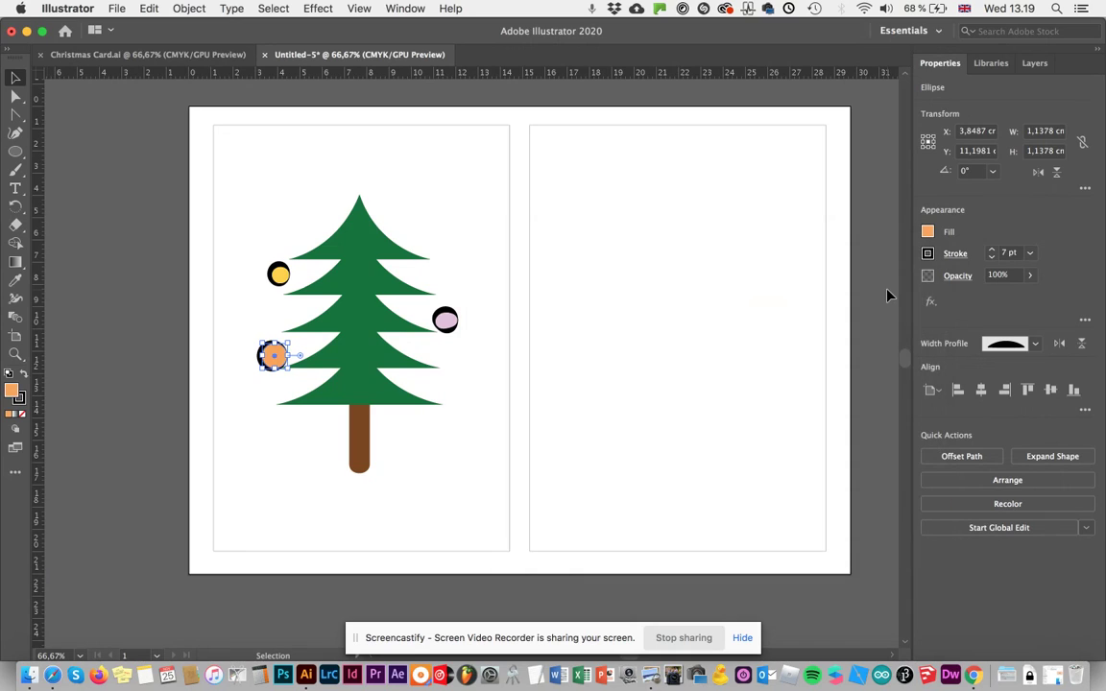
left_click(277, 190)
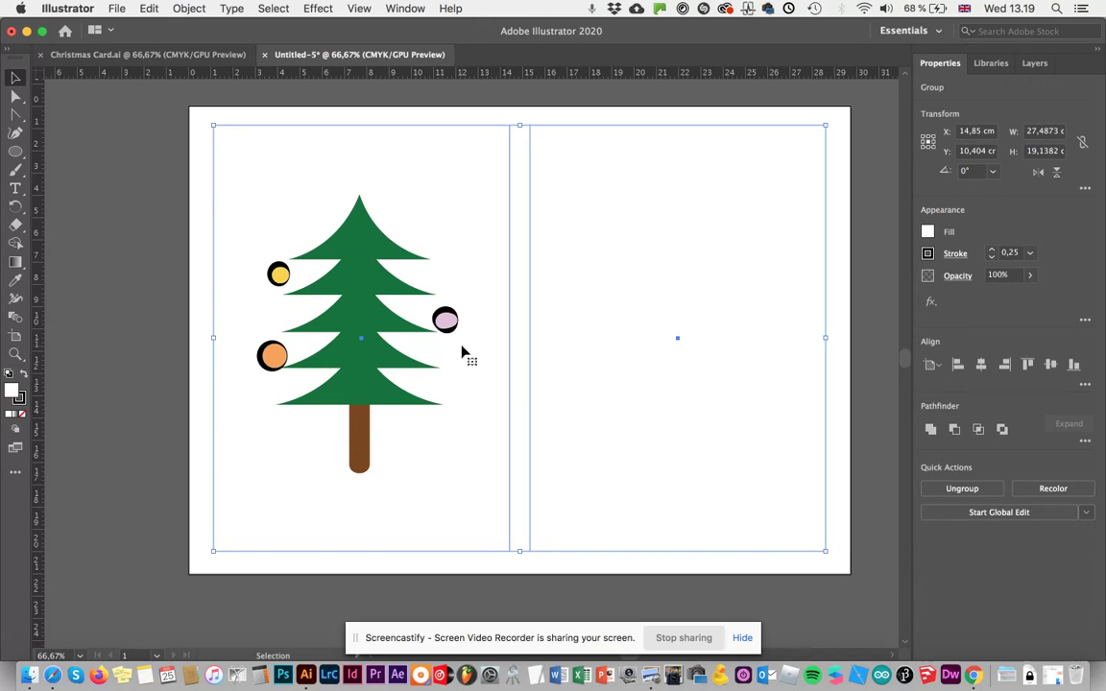
Move the yellow ornament under the left tip of the tree's top tier, and shift the orange ornament slightly upward
mouse_move(281, 278)
left_mouse_down()
mouse_move(312, 283)
mouse_move(299, 279)
left_mouse_up()
left_click(258, 241)
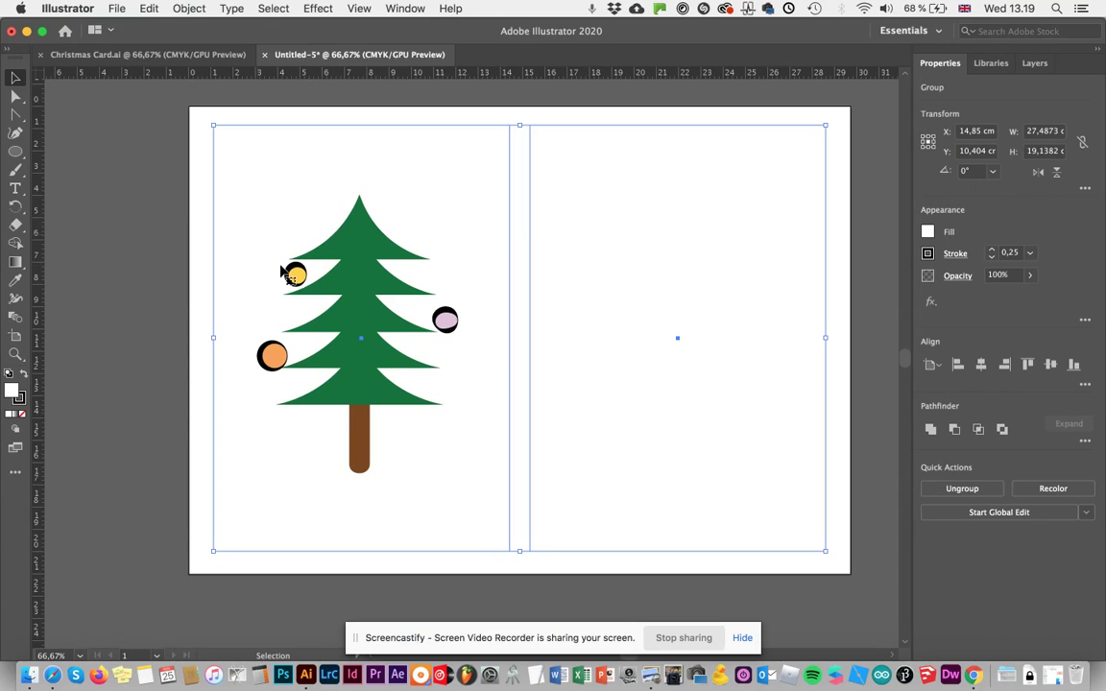
left_click(252, 325)
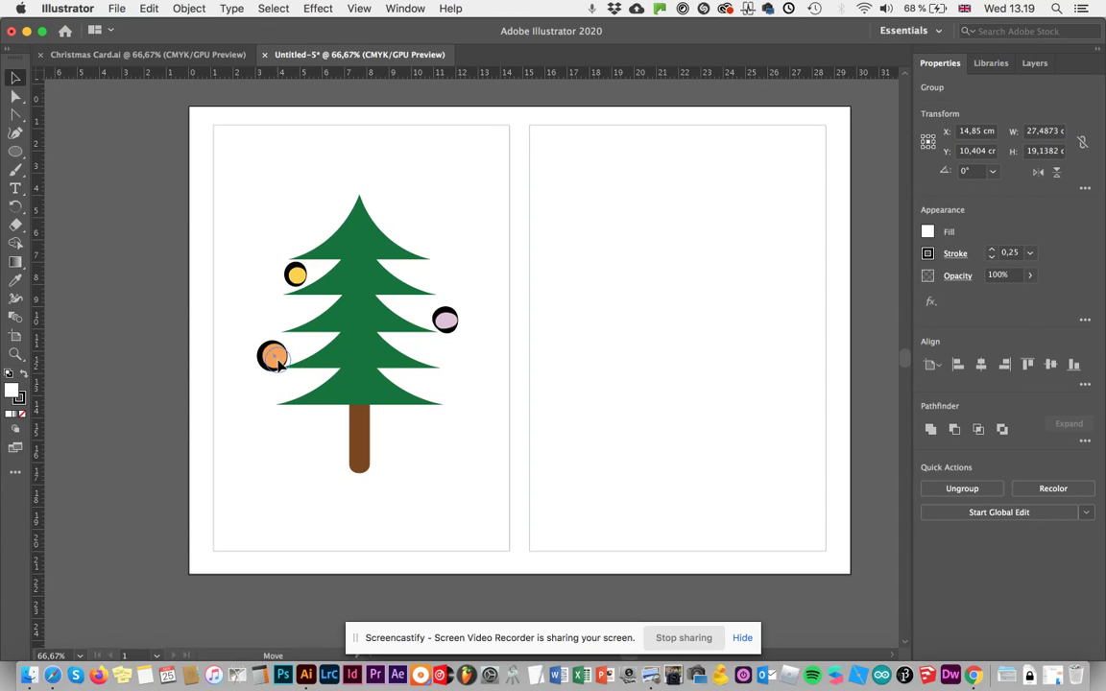
left_click_drag(271, 358, 271, 351)
left_click(413, 273)
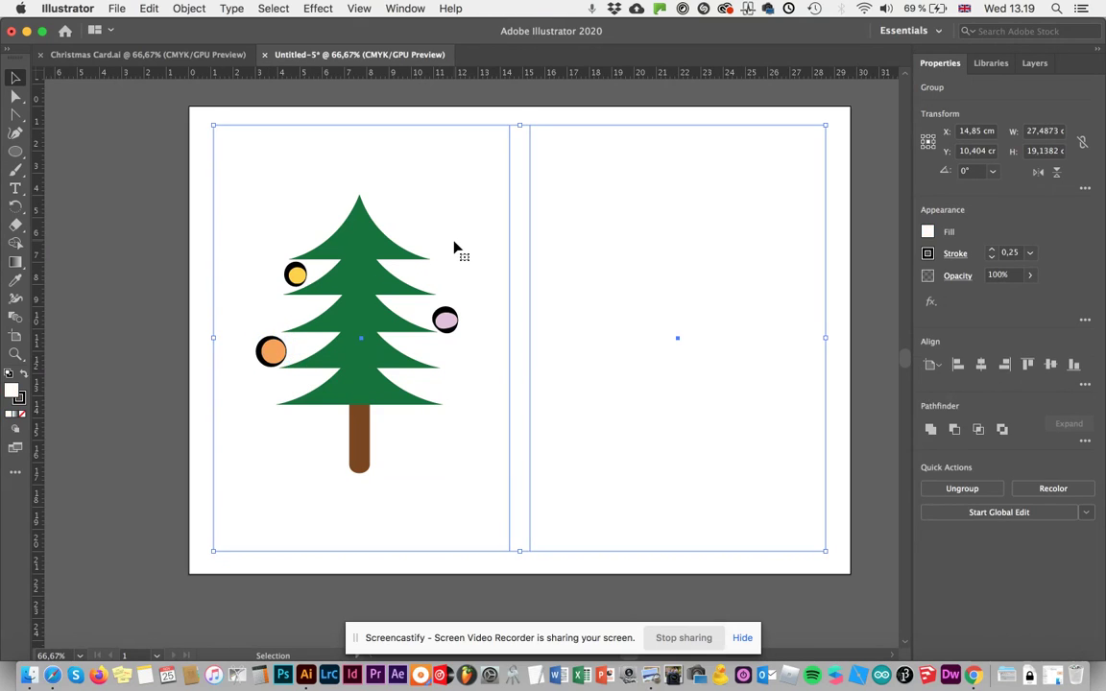
Check the finished Christmas Card.ai for reference, and add the text "MERRY" above the tree's left side in the new document
left_click(183, 56)
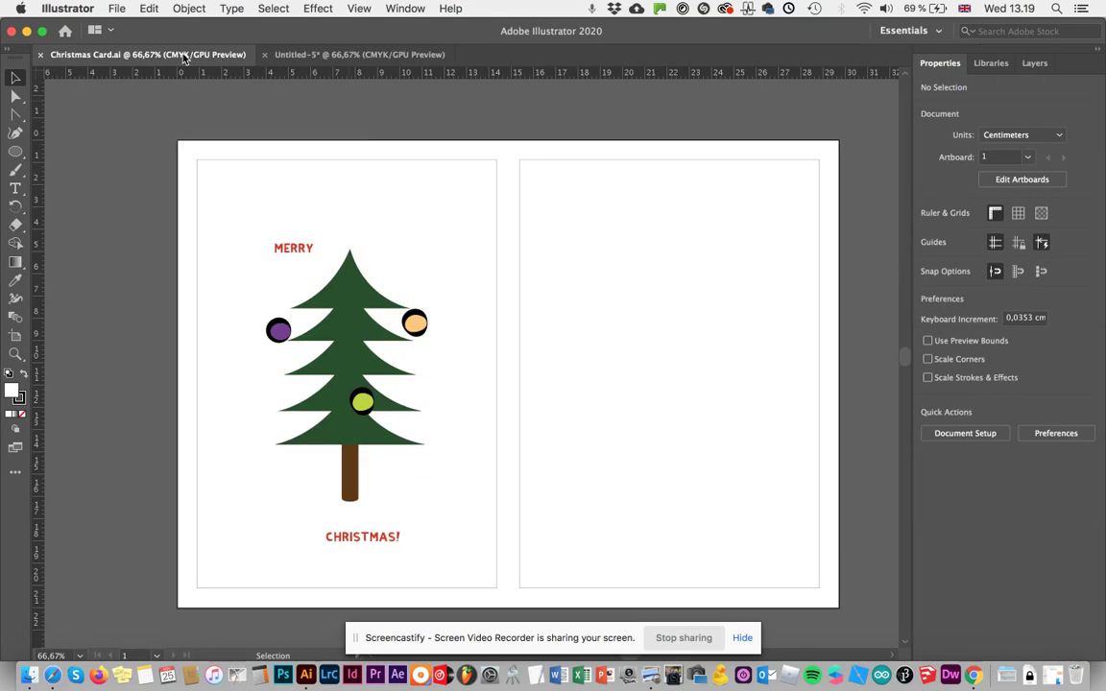
left_click(370, 55)
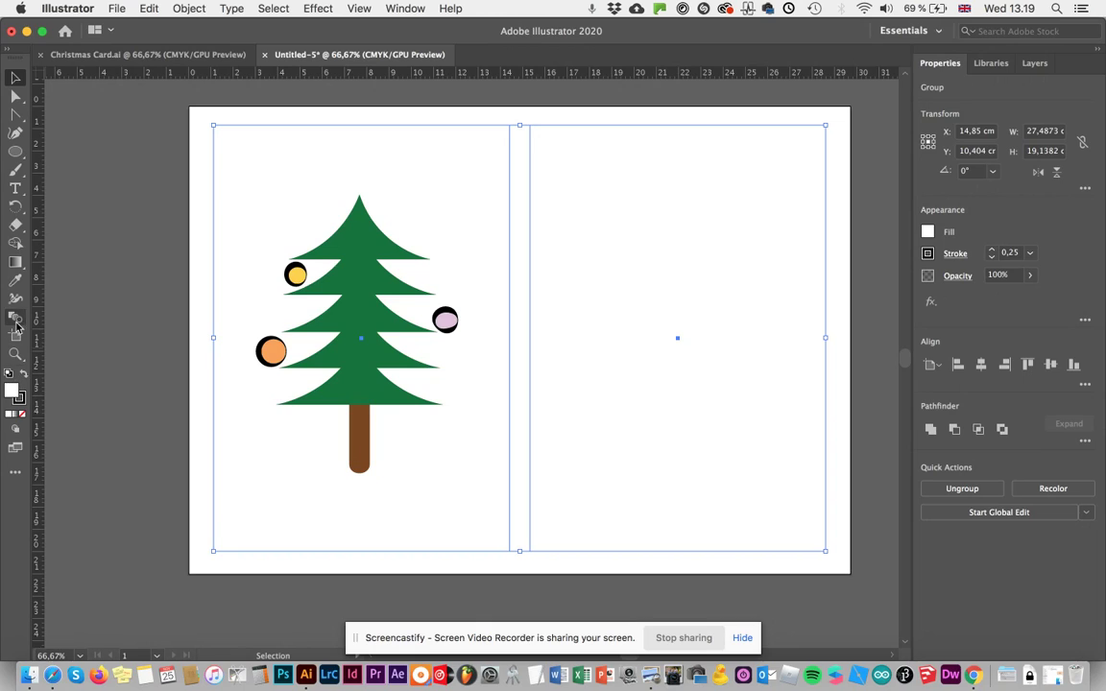
left_click(16, 190)
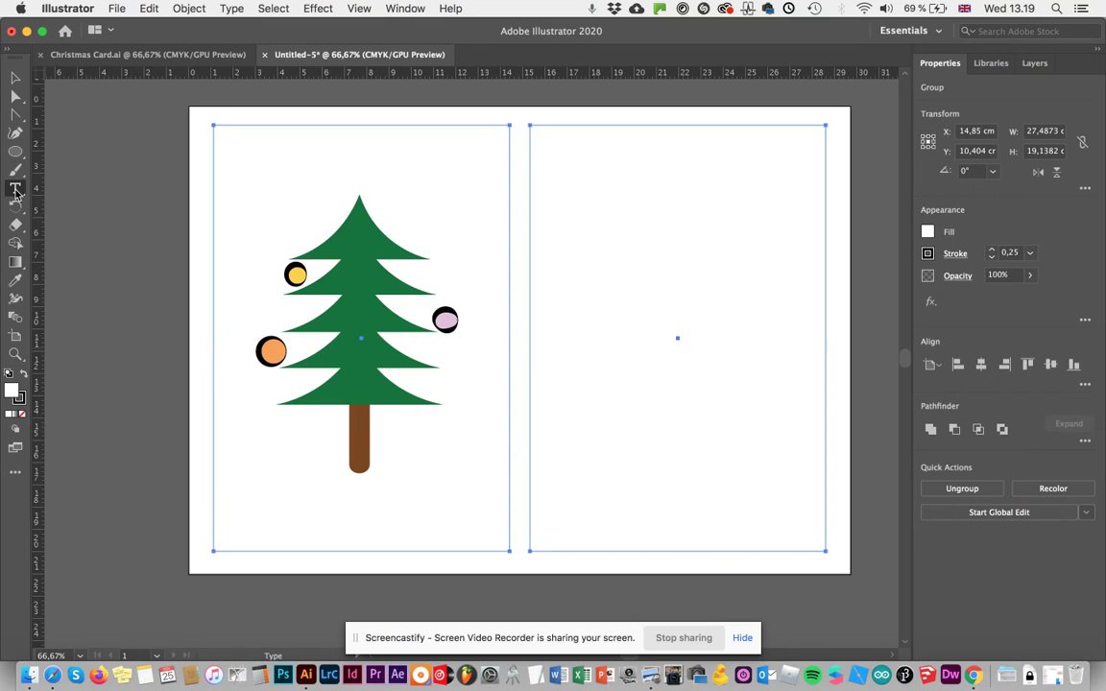
left_click(261, 179)
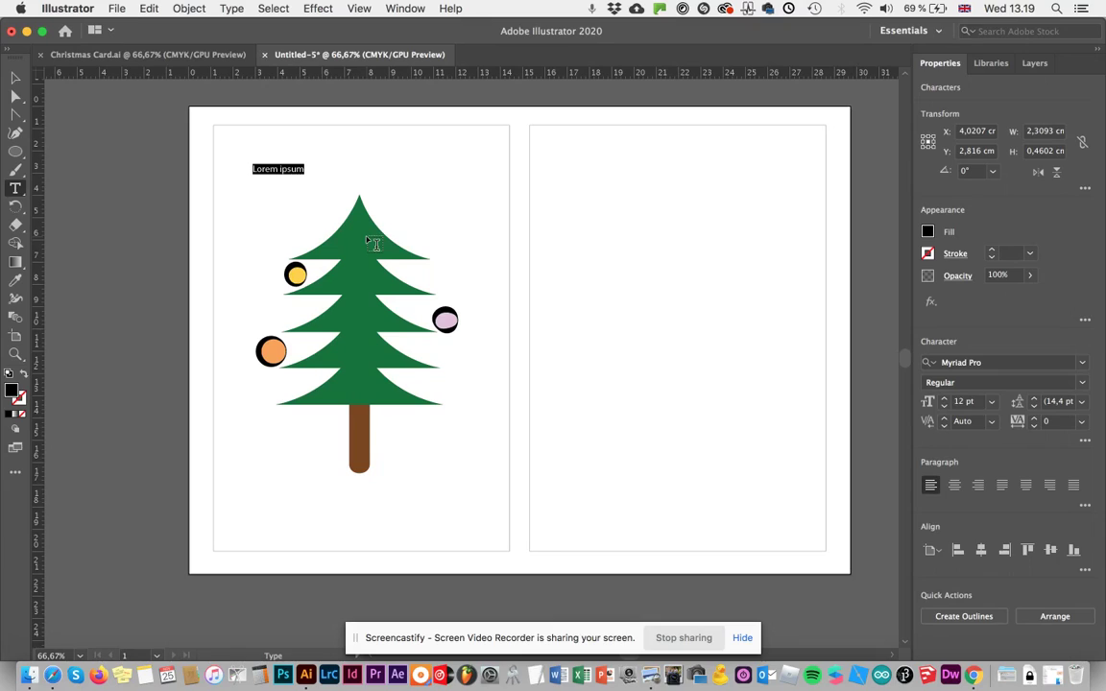
type("M")
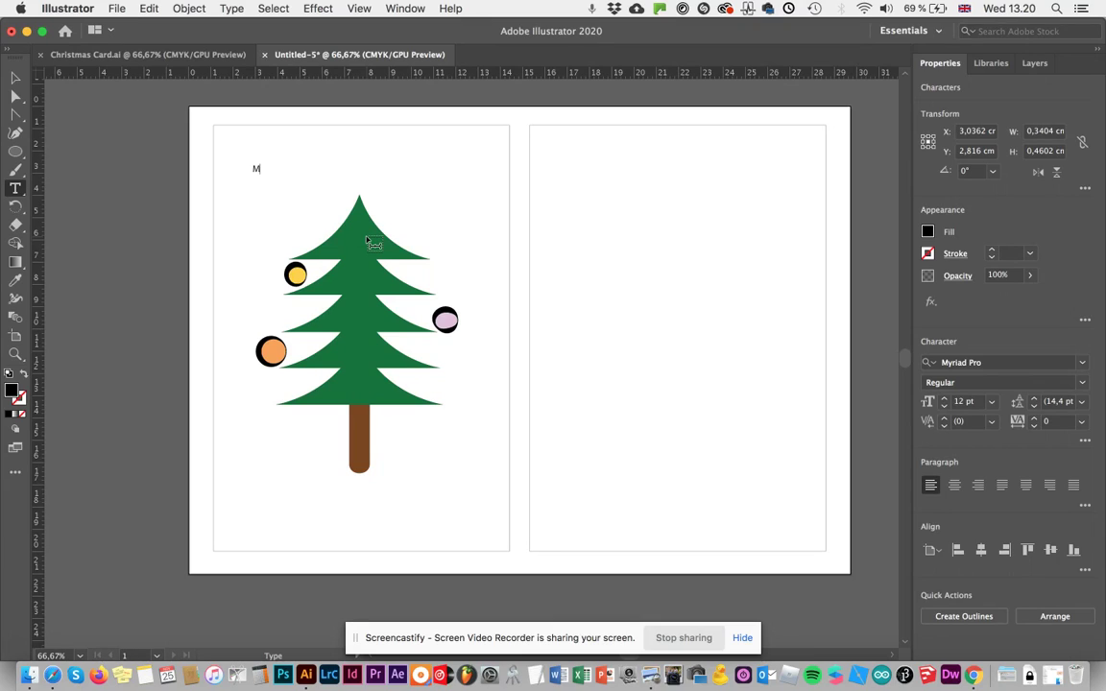
type("ERRY")
Set the "MERRY" text in the Blackmoor LET Plain:2.0 font and move it down beside the left of the treetop
double_click(270, 168)
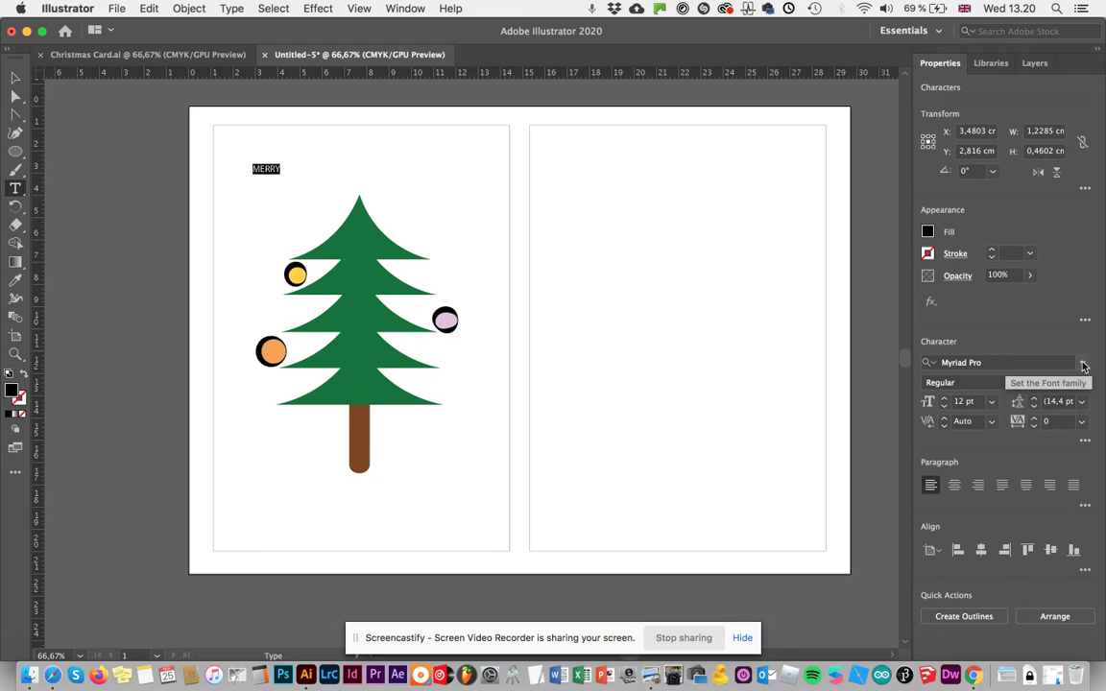
left_click(1082, 363)
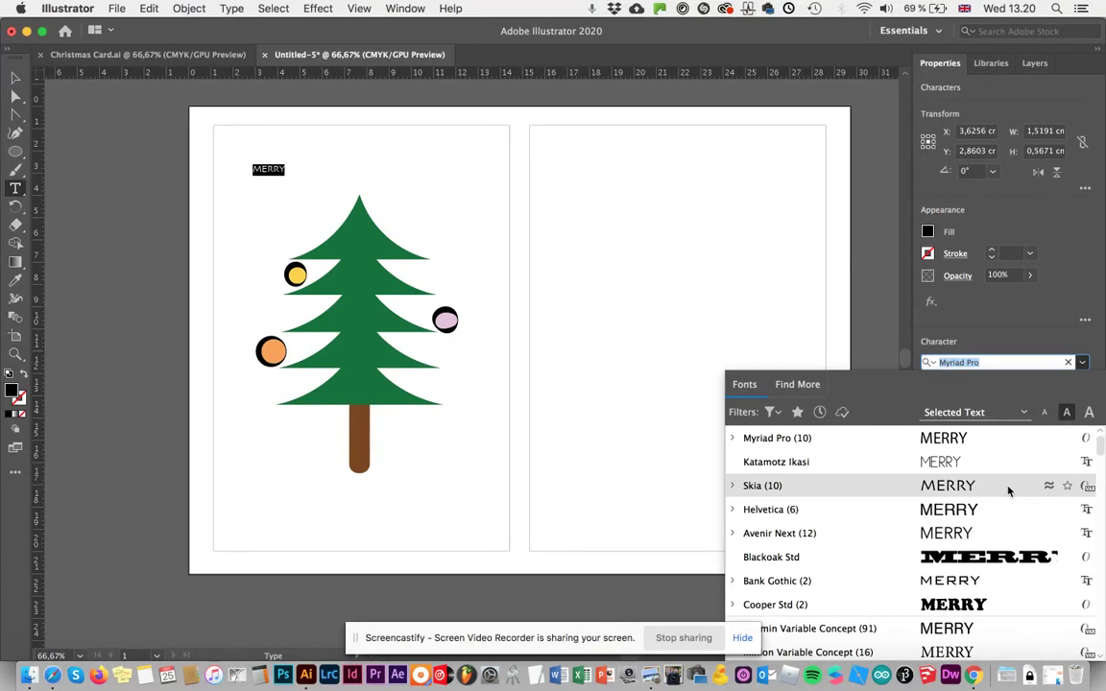
scroll(1008, 490, "down", 5)
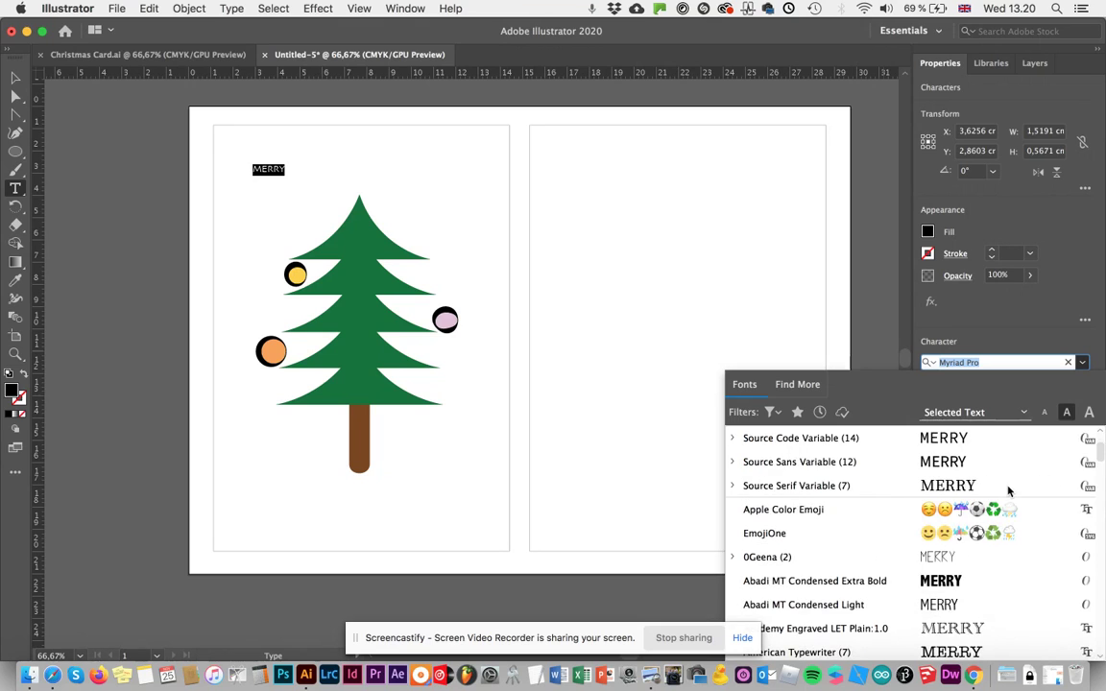
scroll(1008, 491, "down", 3)
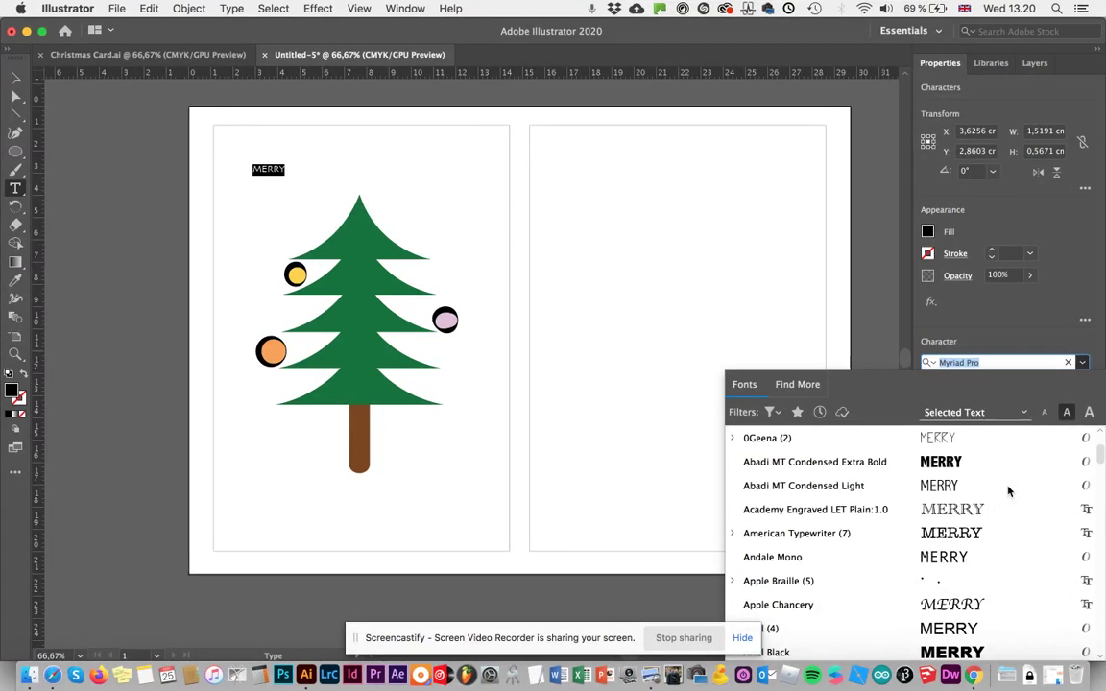
scroll(1008, 490, "down", 5)
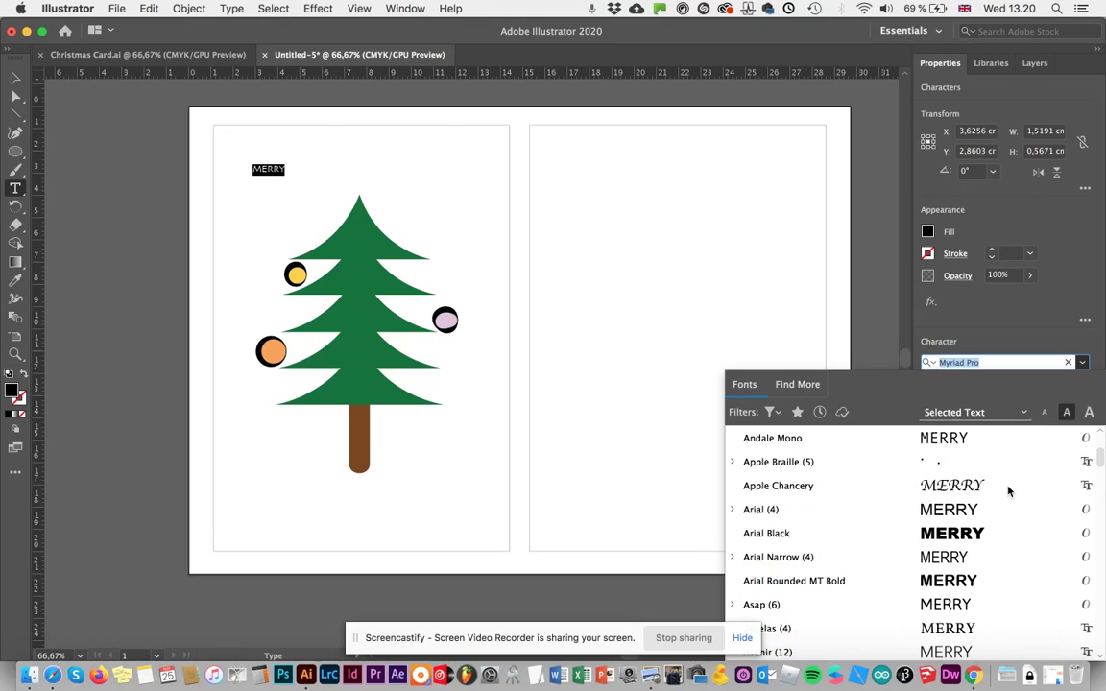
scroll(1007, 491, "down", 10)
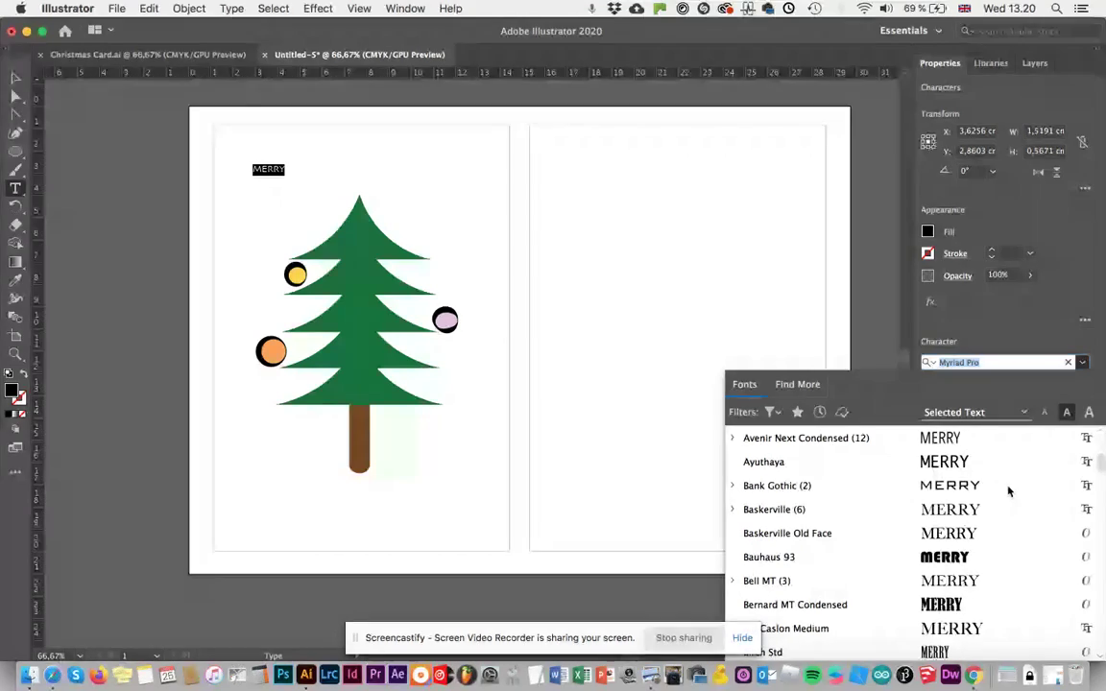
scroll(1008, 491, "down", 3)
scroll(1008, 490, "down", 3)
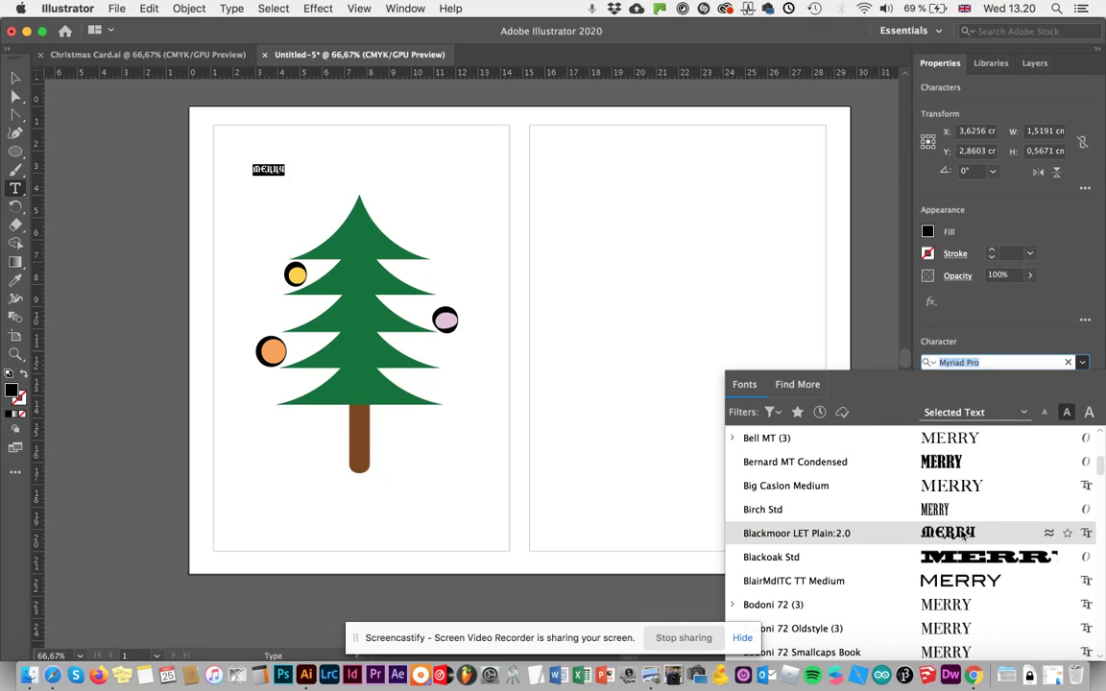
left_click(963, 535)
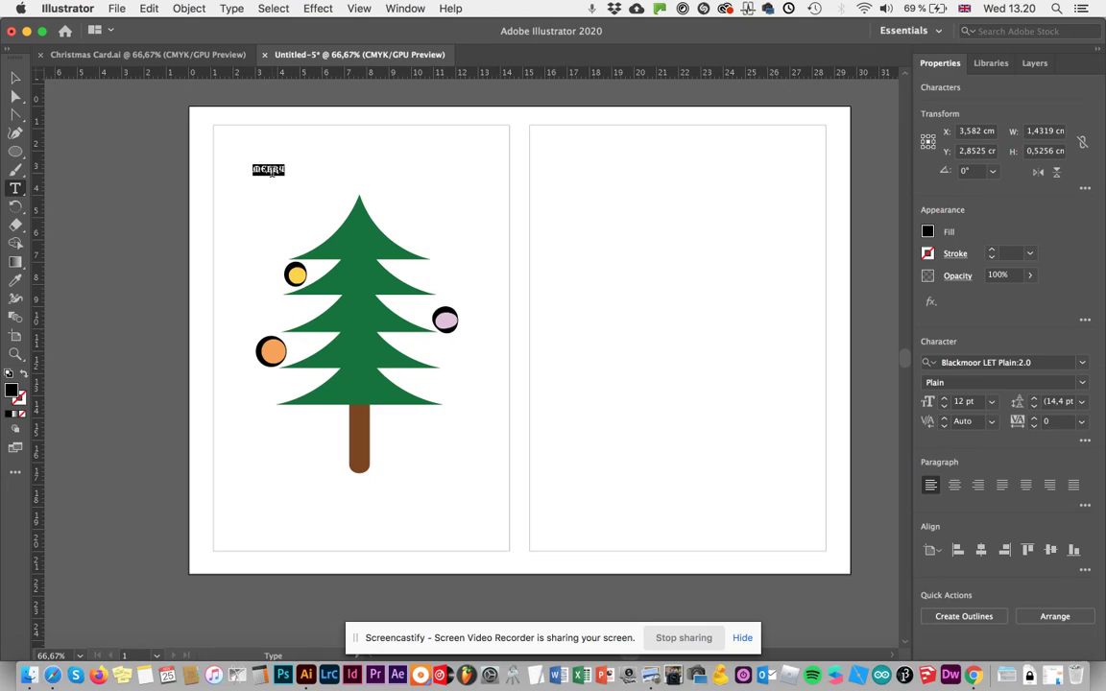
left_click(15, 77)
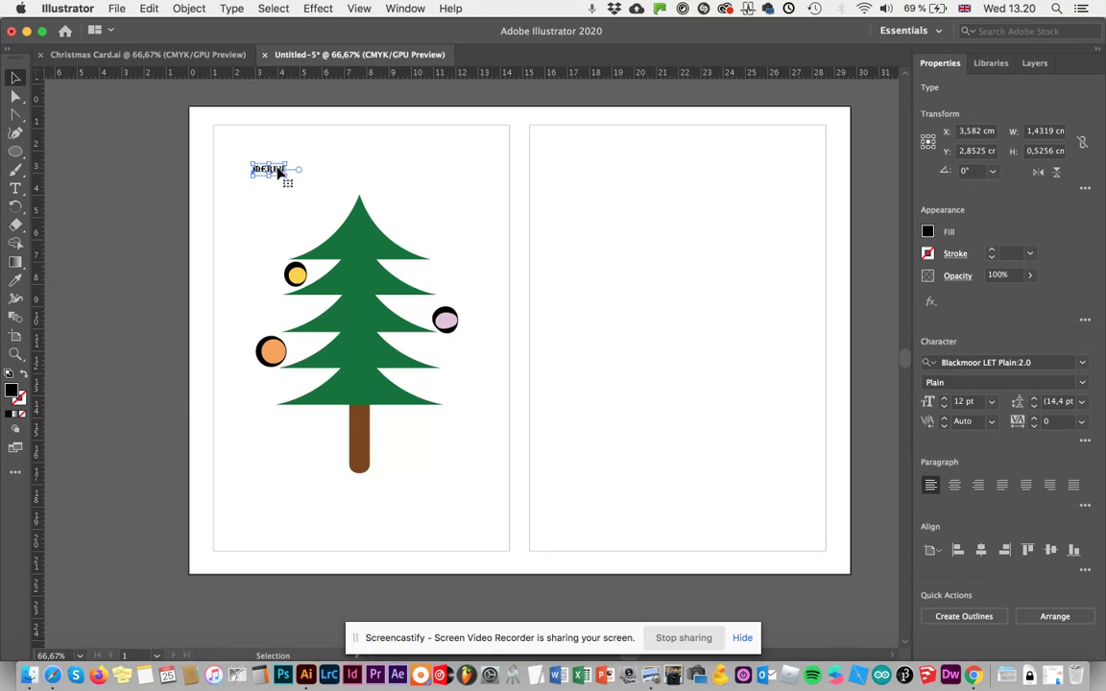
left_click_drag(284, 172, 315, 203)
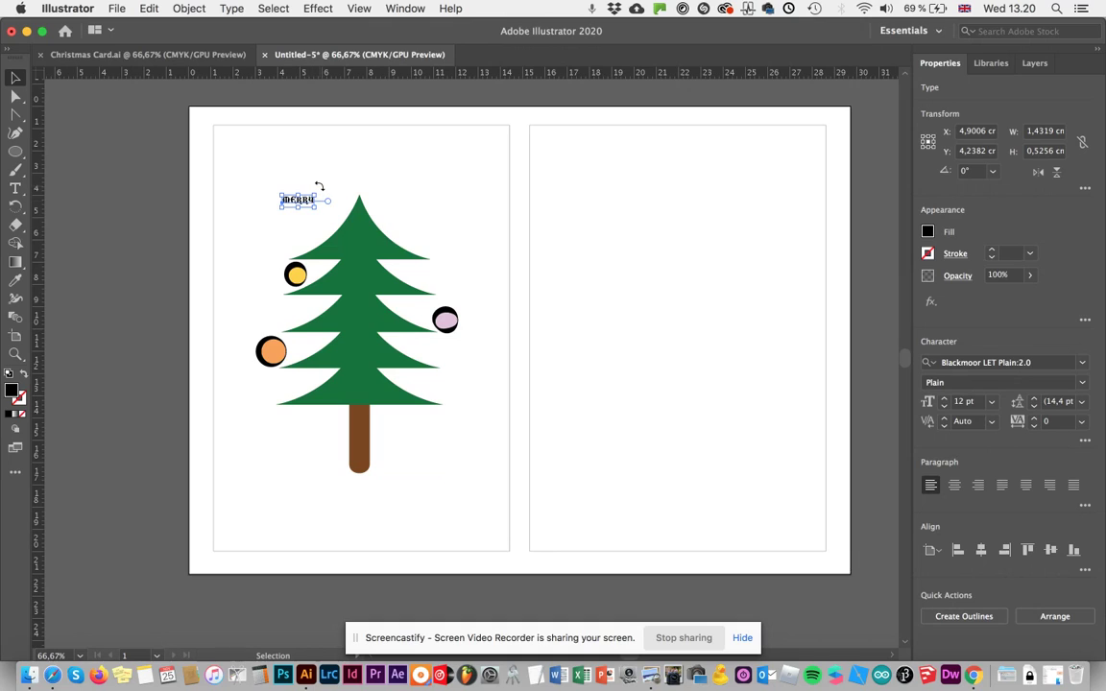
Rotate the "MERRY" text about 8° counter-clockwise and fill it with red
left_click_drag(319, 187, 337, 163)
left_click(338, 163)
left_click(308, 202)
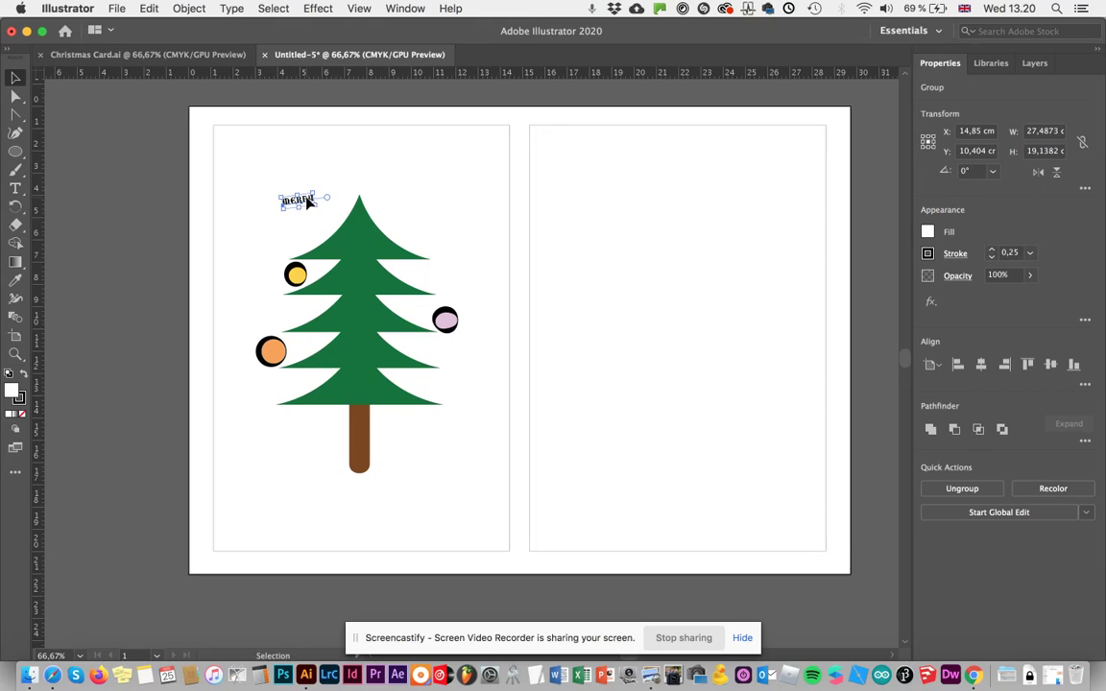
left_click(927, 233)
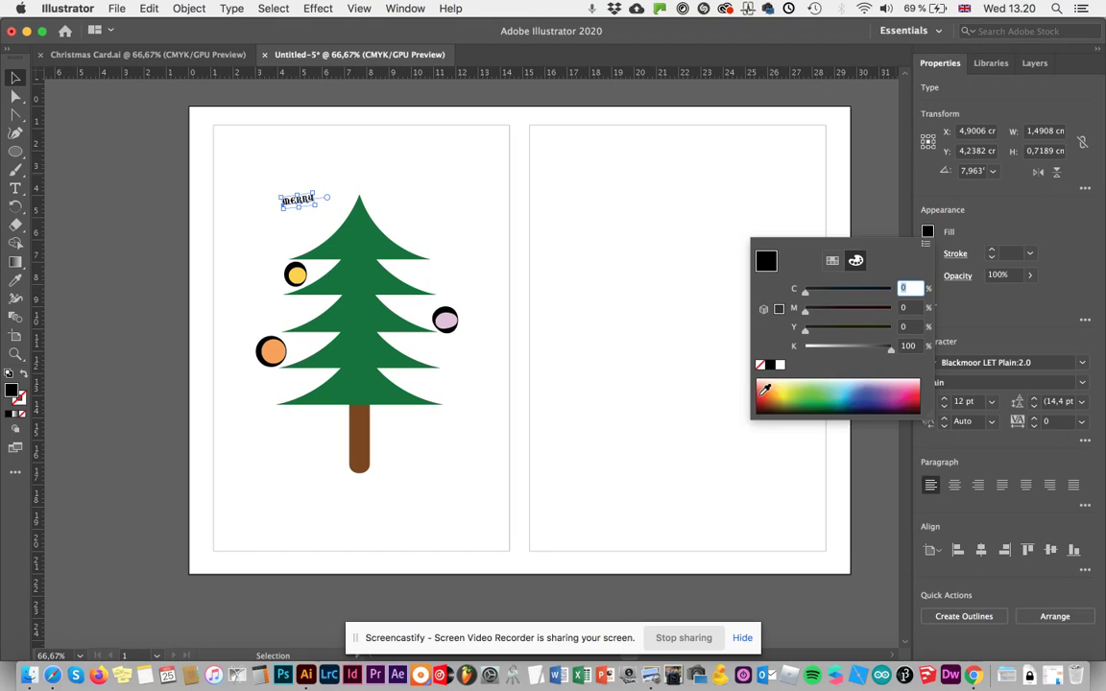
left_click(762, 394)
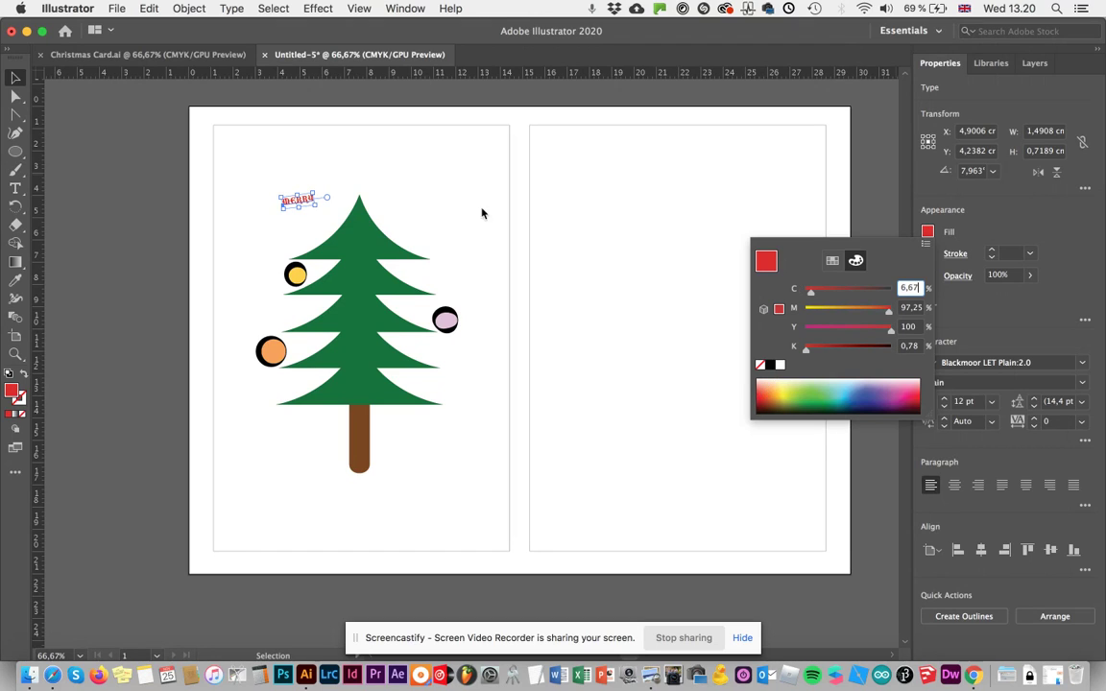
key("Escape")
left_click(323, 171)
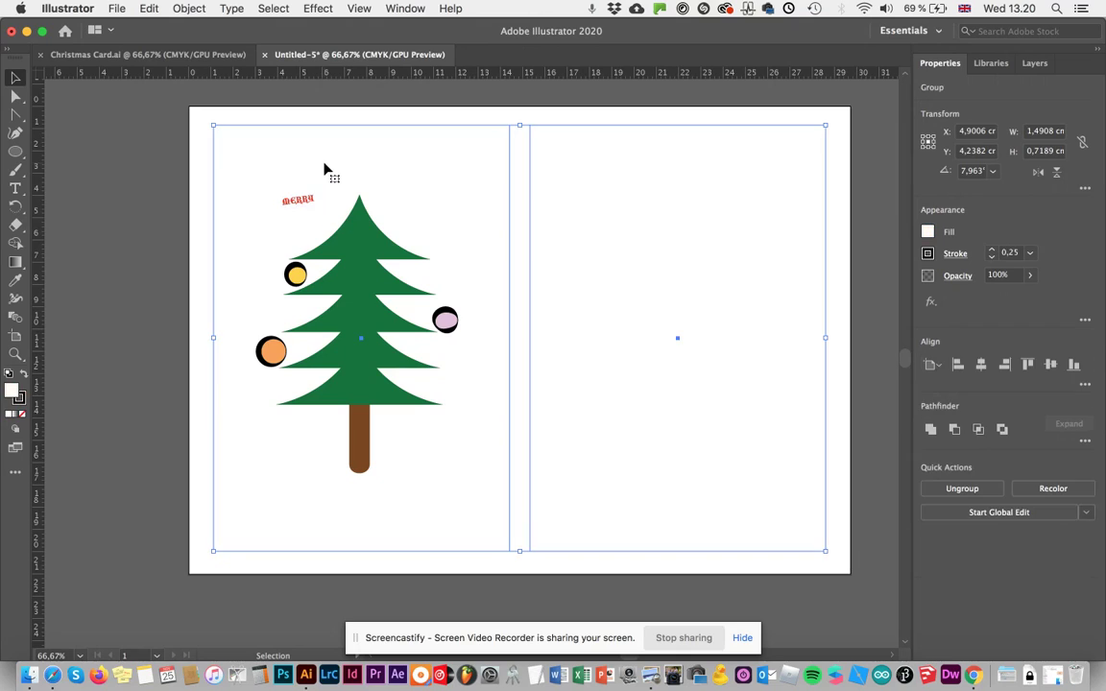
Enlarge the "MERRY" text to about 28 pt and place a copy of it to the lower right of the tree trunk
left_click(300, 198)
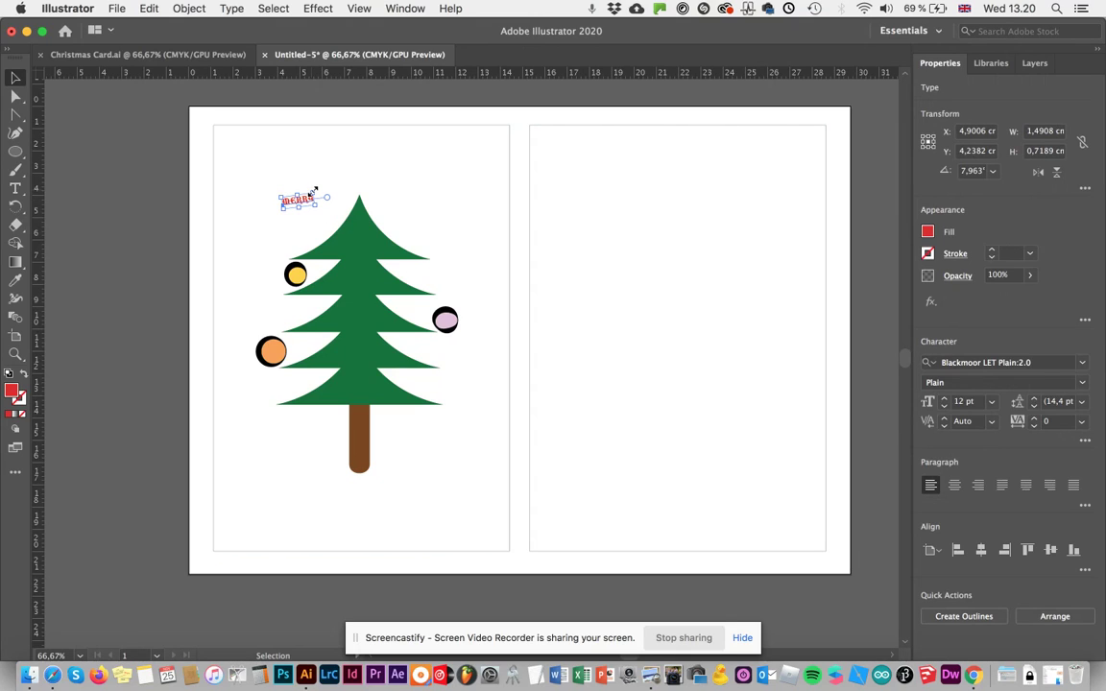
left_click(960, 403)
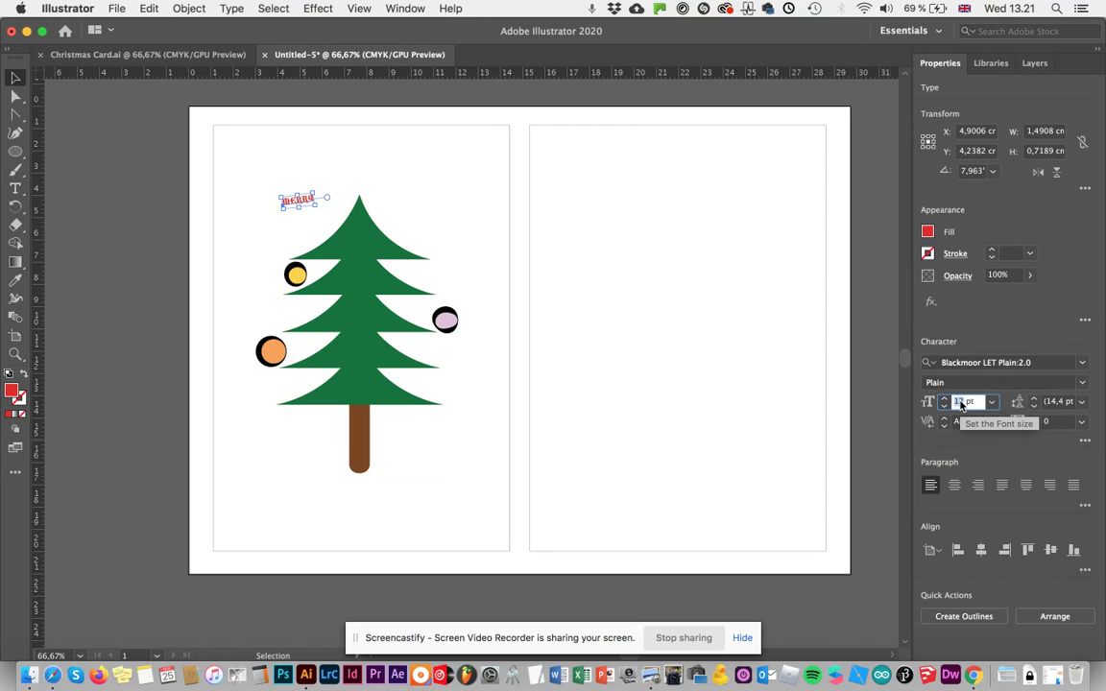
left_click_drag(312, 191, 432, 467)
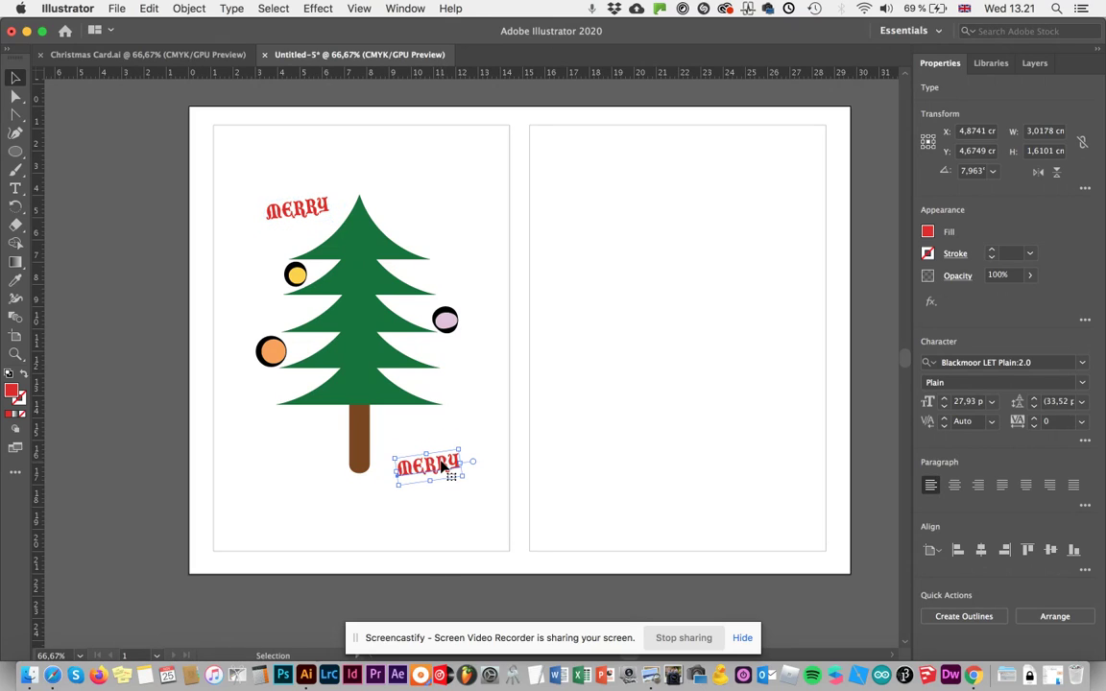
Change the copied text beside the trunk to "CHRISTMAS!"
key("t")
double_click(428, 468)
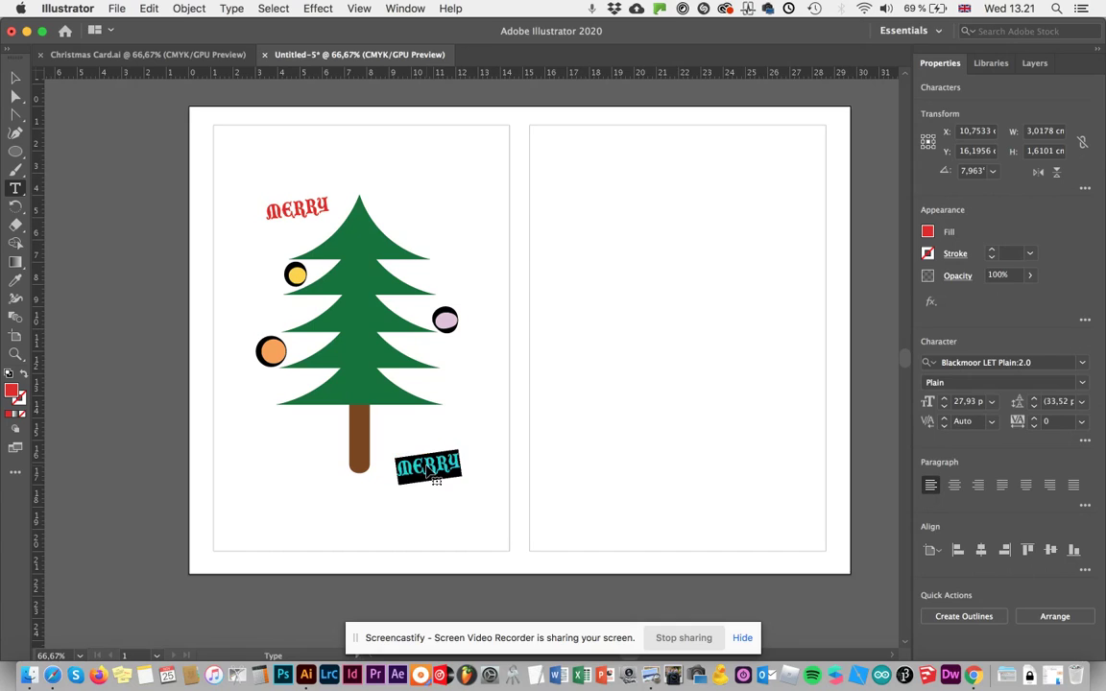
type("CHRIS")
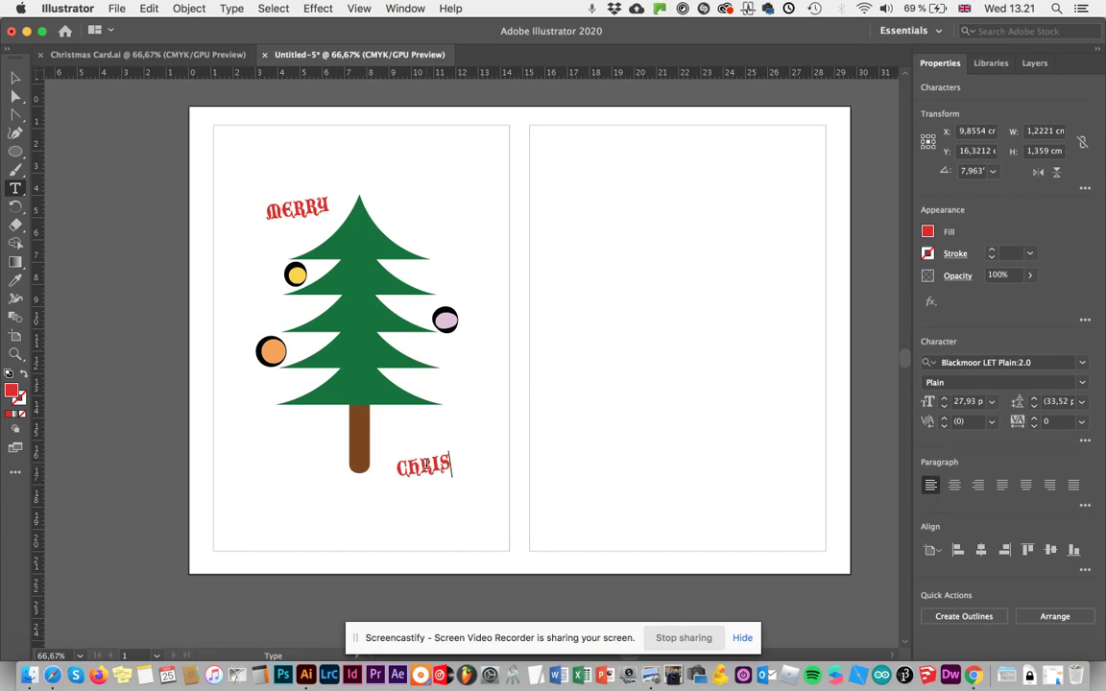
type("TMAS!")
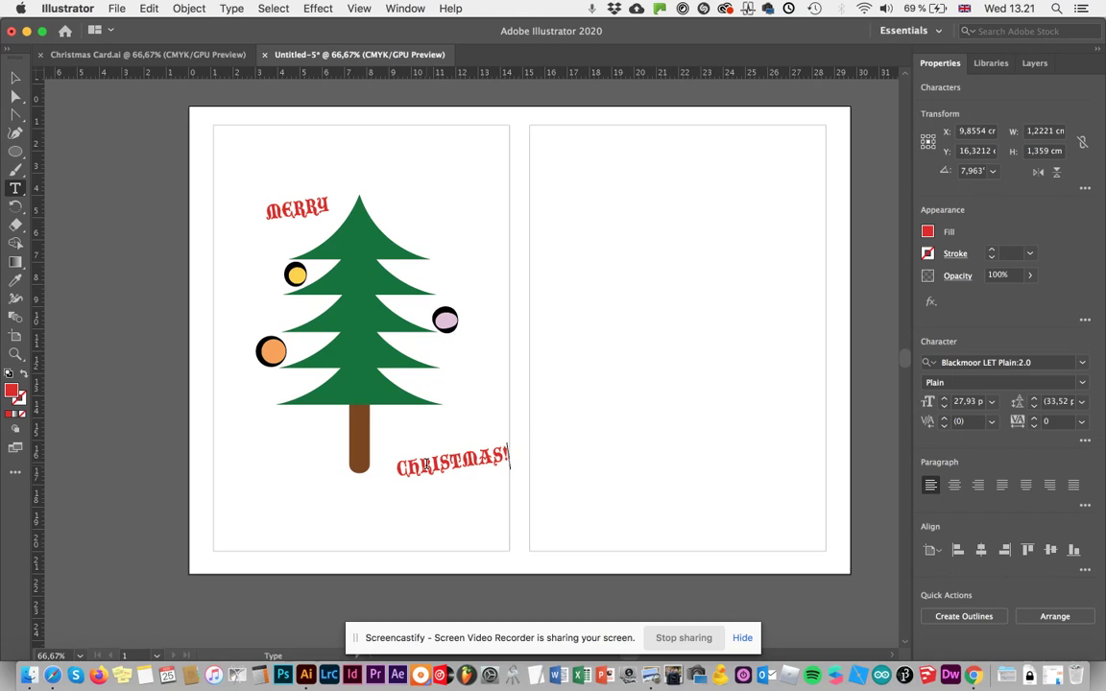
Rotate the "CHRISTMAS!" text to a slight clockwise tilt and move it just below the tree trunk
left_click(16, 77)
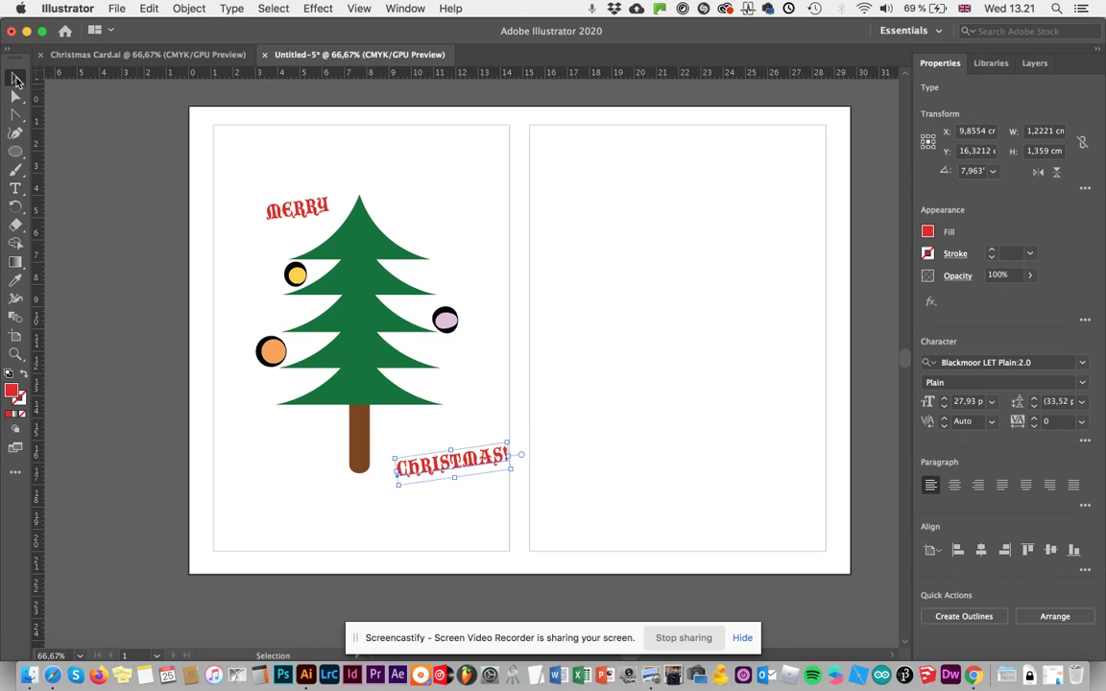
left_click_drag(512, 437, 530, 487)
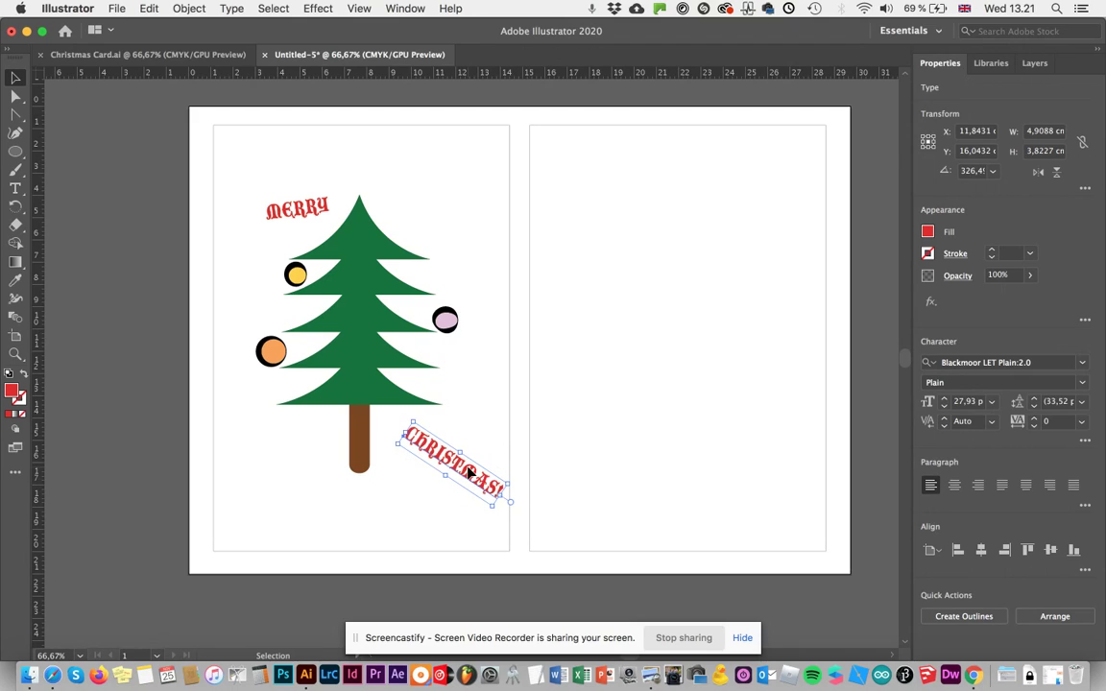
left_click_drag(470, 470, 454, 497)
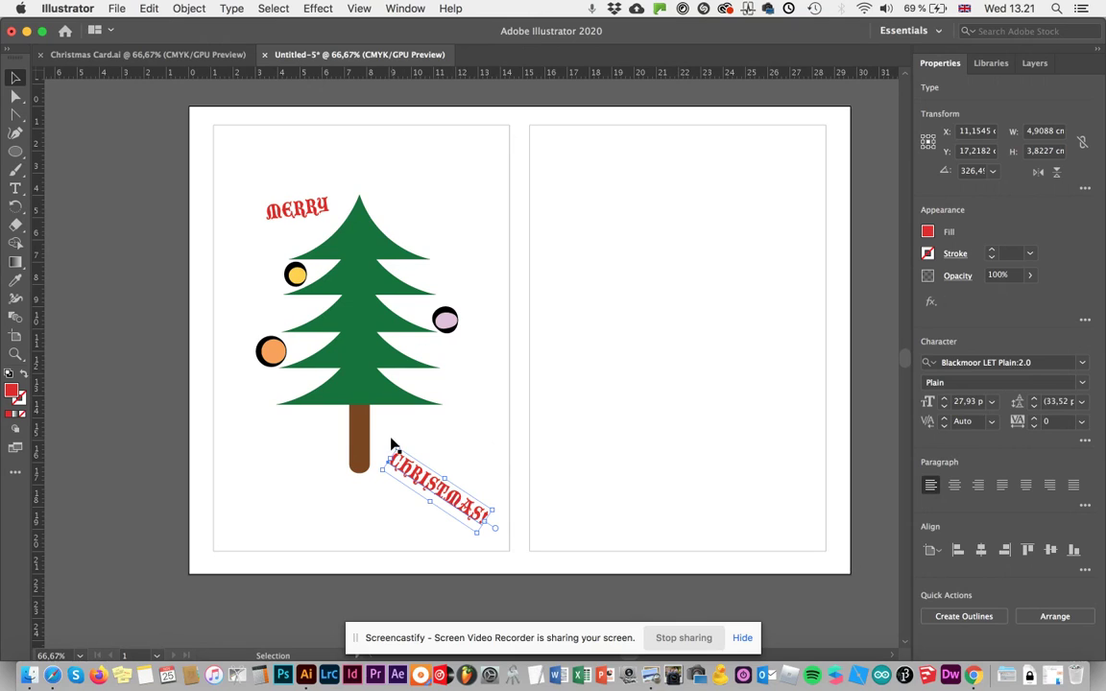
right_click(351, 394)
left_click(382, 437)
left_click(383, 438)
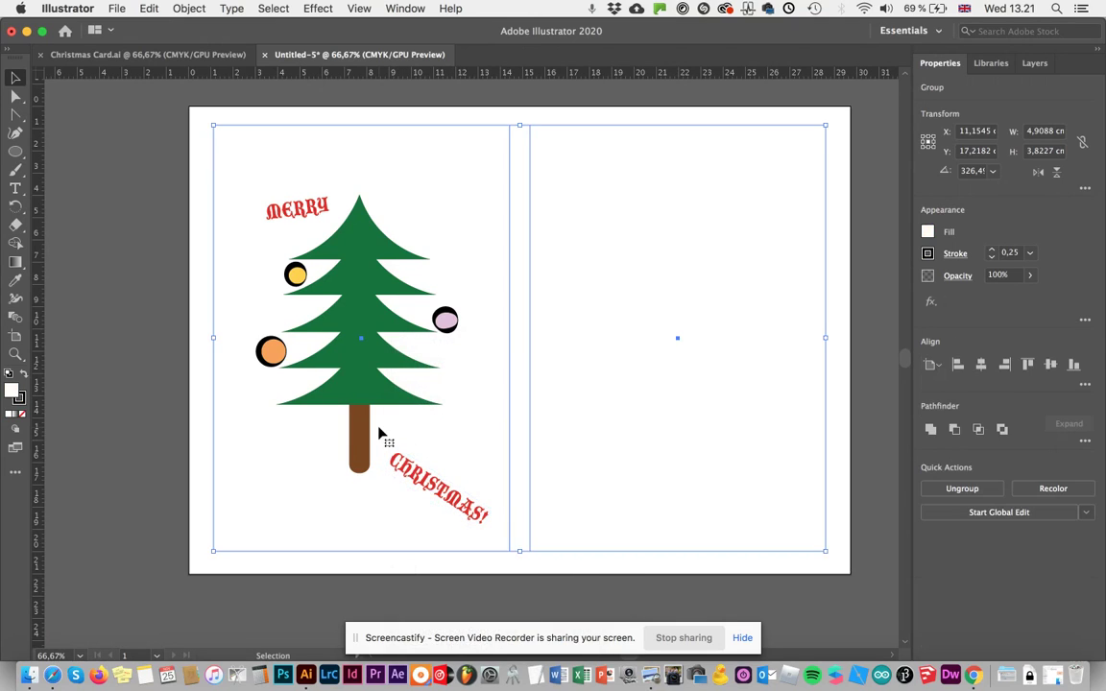
left_click(401, 466)
mouse_move(385, 451)
left_mouse_down()
mouse_move(363, 488)
mouse_move(357, 460)
mouse_move(369, 452)
mouse_move(369, 465)
left_mouse_up()
left_click_drag(444, 488, 411, 498)
left_click(453, 437)
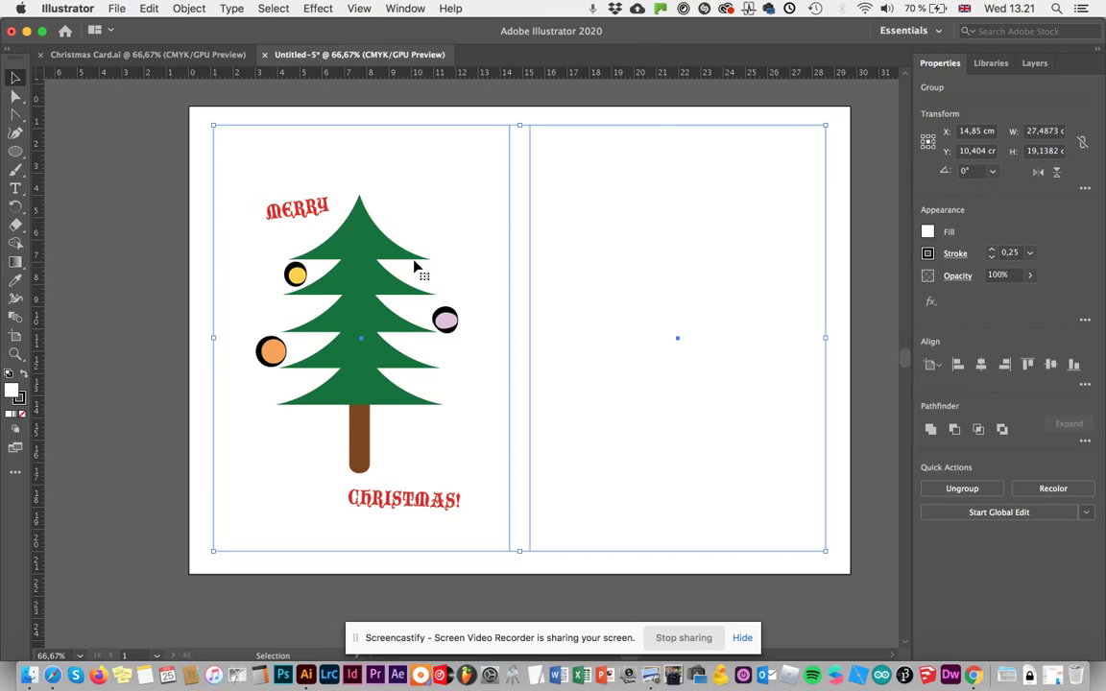
left_click(343, 217)
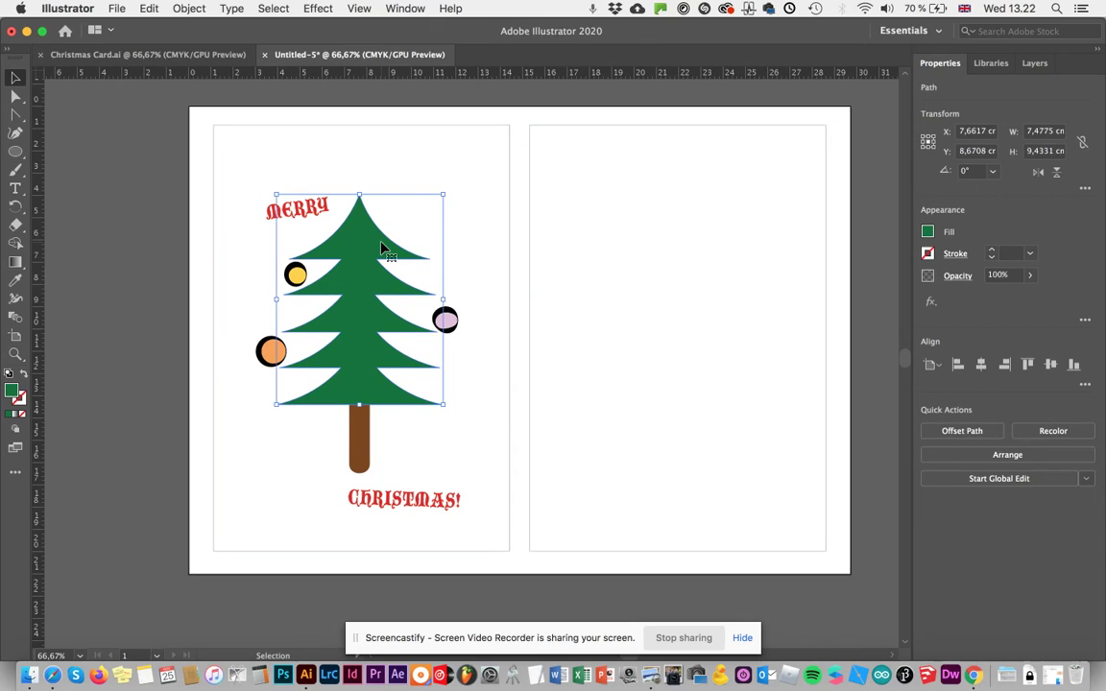
left_click(297, 212, "shift")
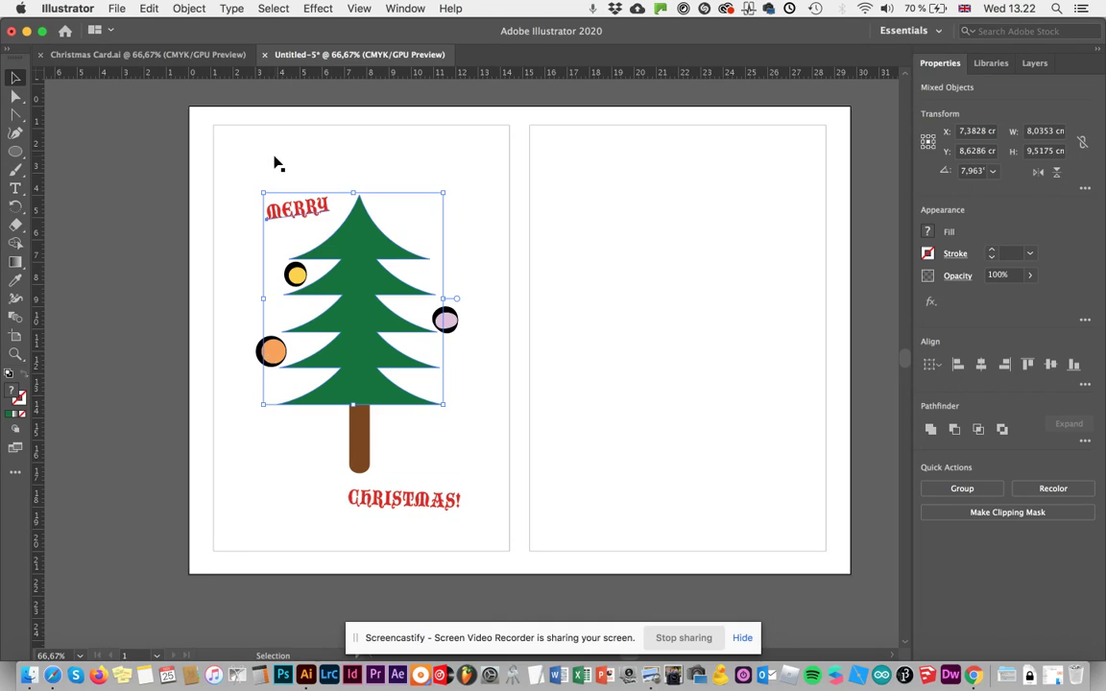
left_click(243, 160)
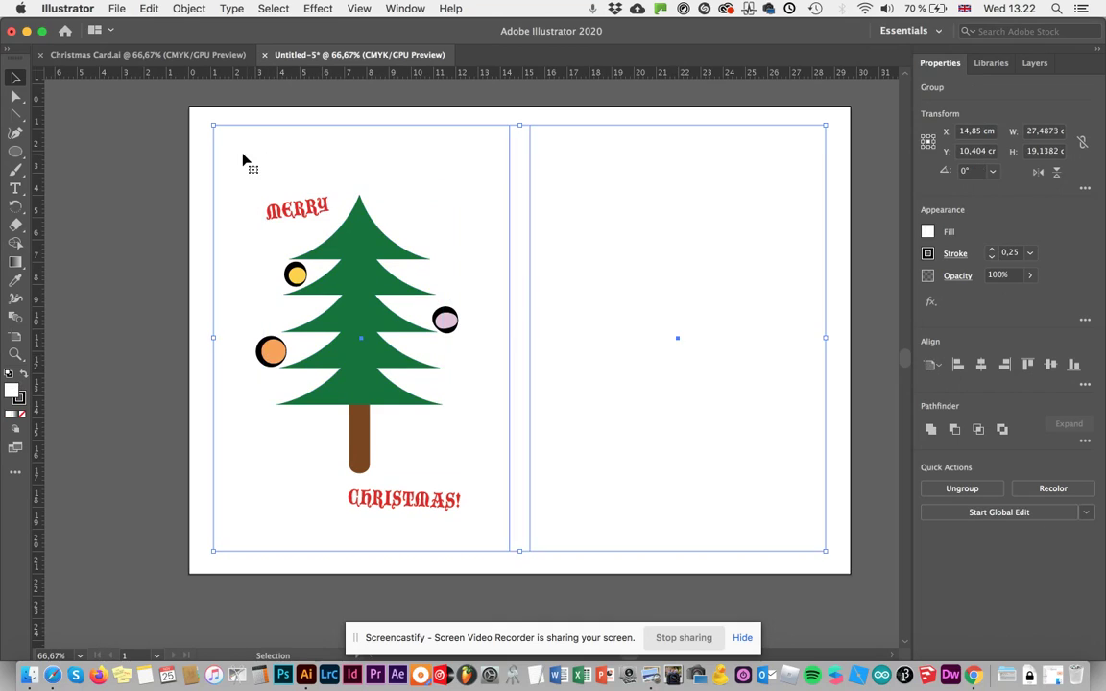
Group the tree, trunk, three ornaments and both greeting texts, and move the group into the right frame
left_click(298, 219)
left_click(370, 259, "shift")
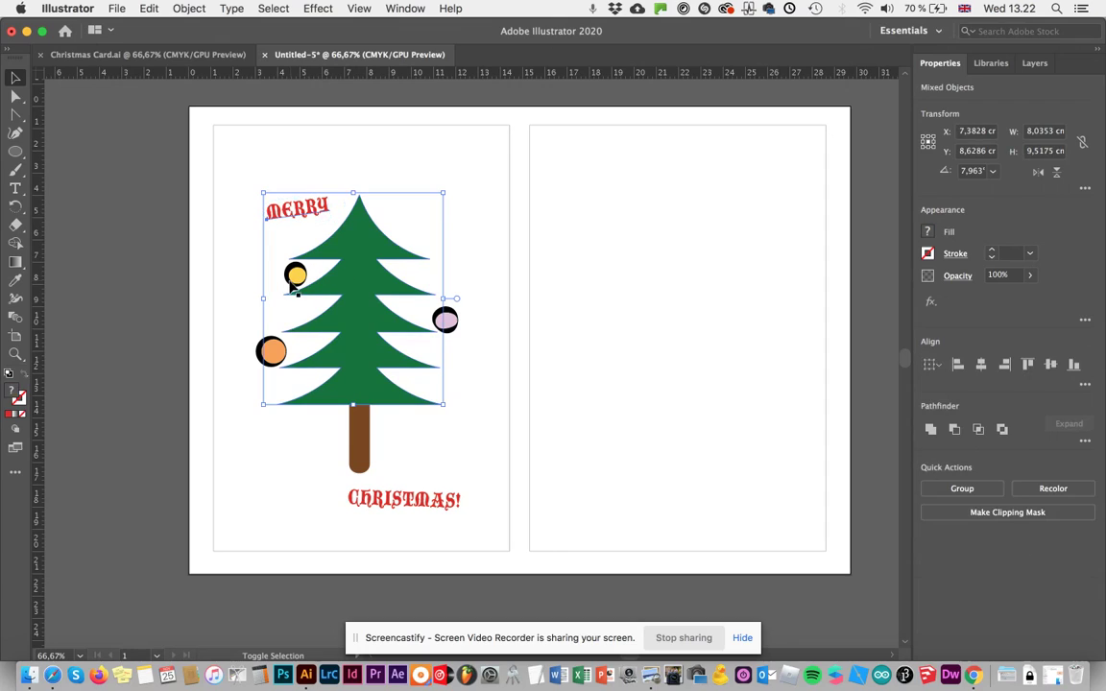
left_click(274, 353, "shift")
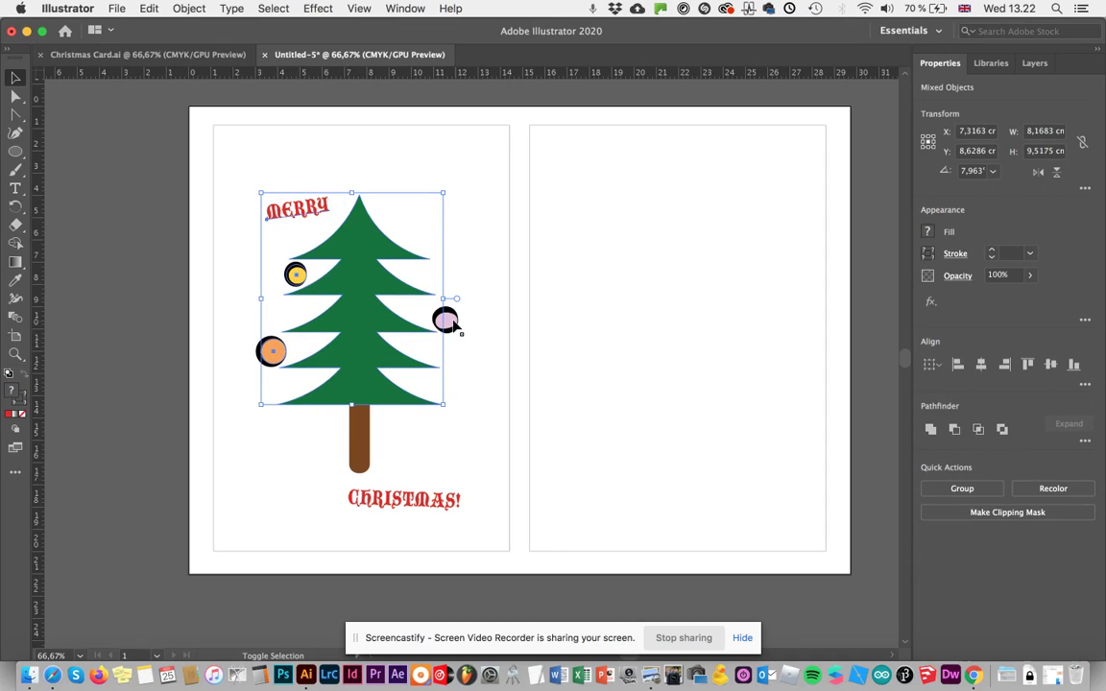
left_click(444, 318, "shift")
left_click(437, 507, "shift")
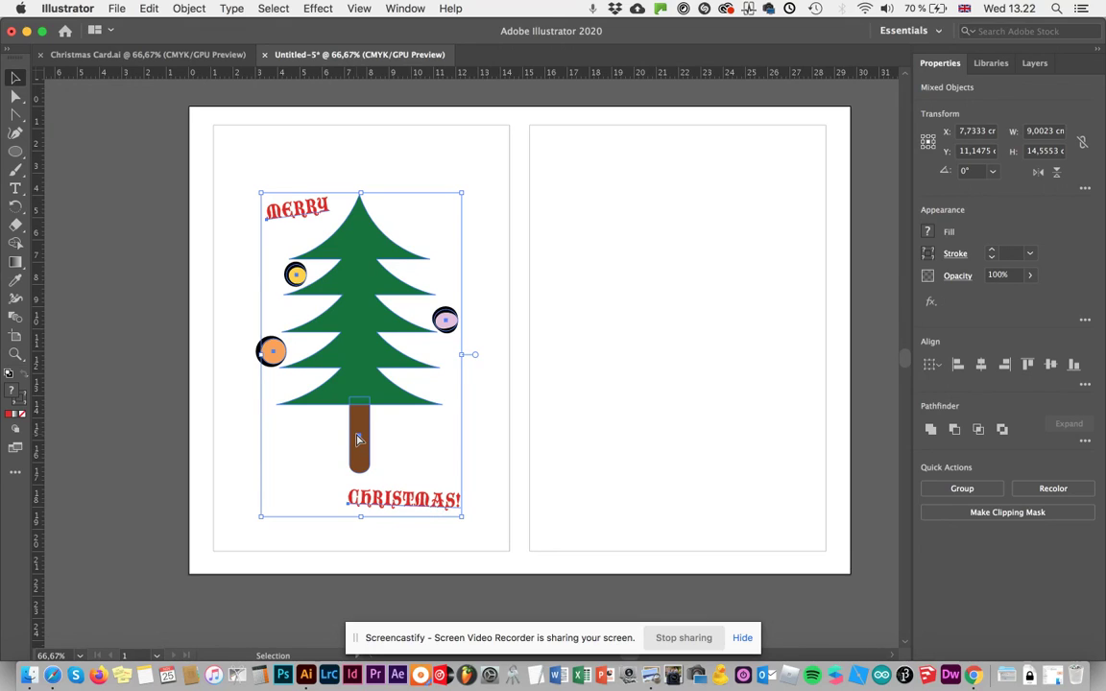
key("a")
key("v")
key("super+g")
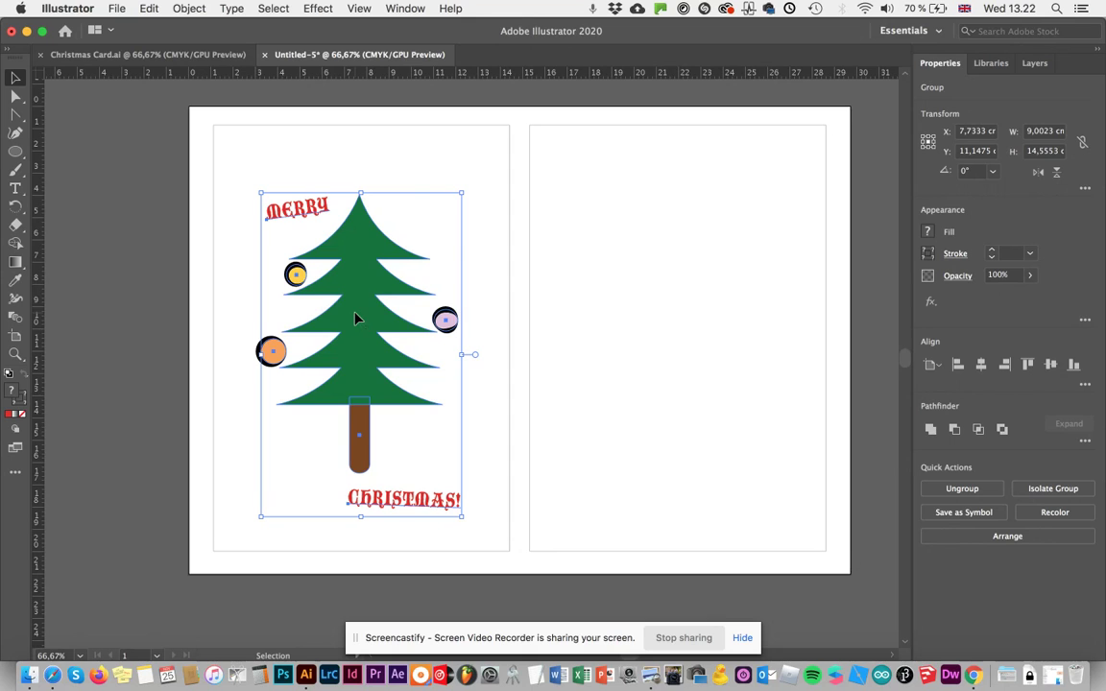
left_click_drag(356, 319, 672, 320)
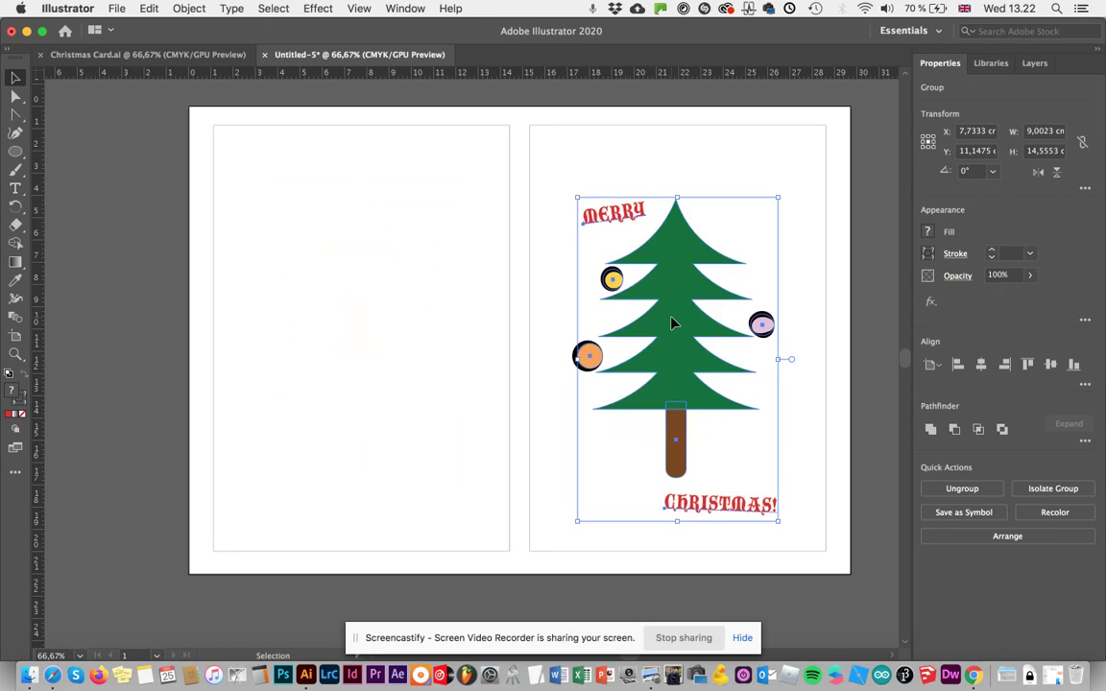
left_click(567, 169)
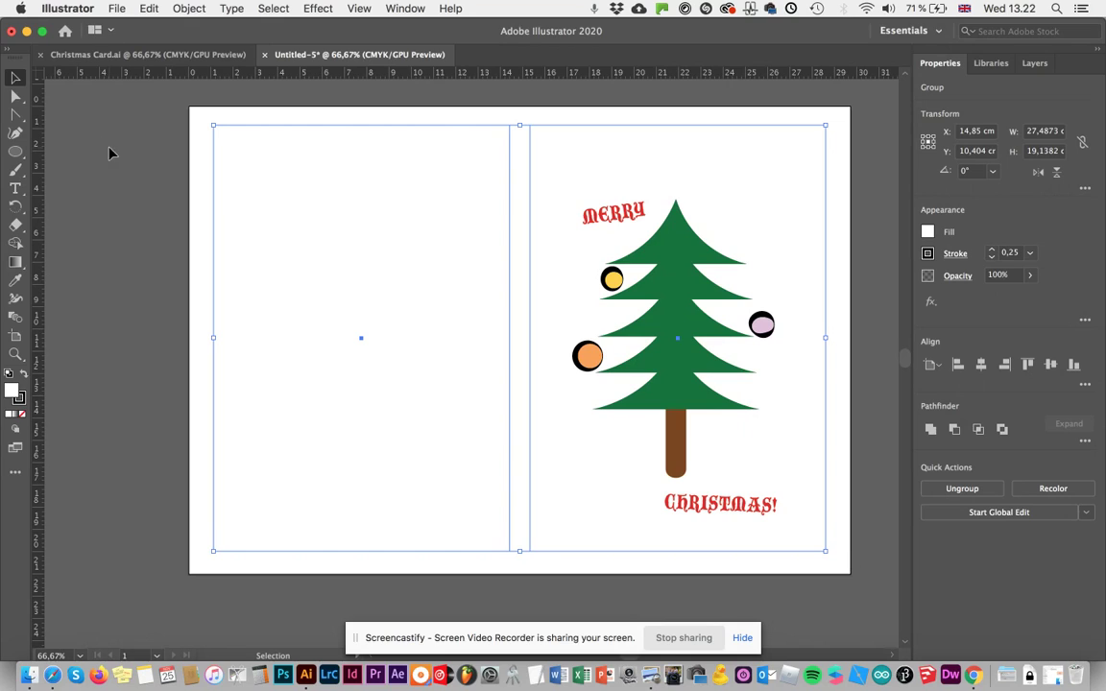
Start saving the document under a new name and create a folder called "digital design" on the Desktop for it
left_click(117, 9)
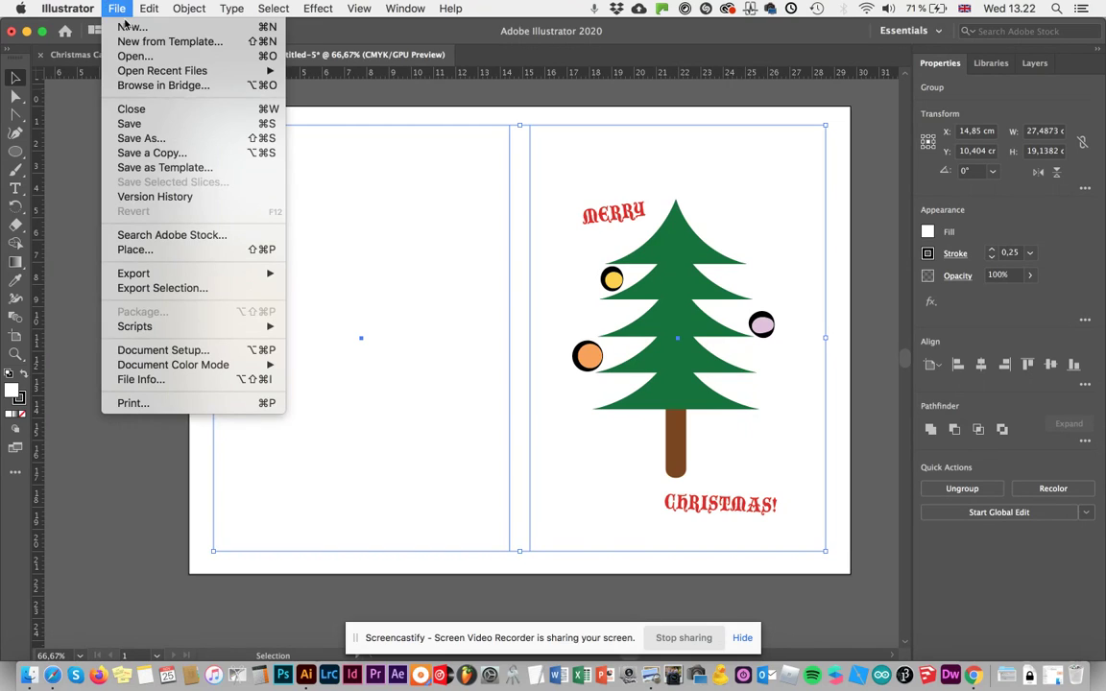
left_click(136, 138)
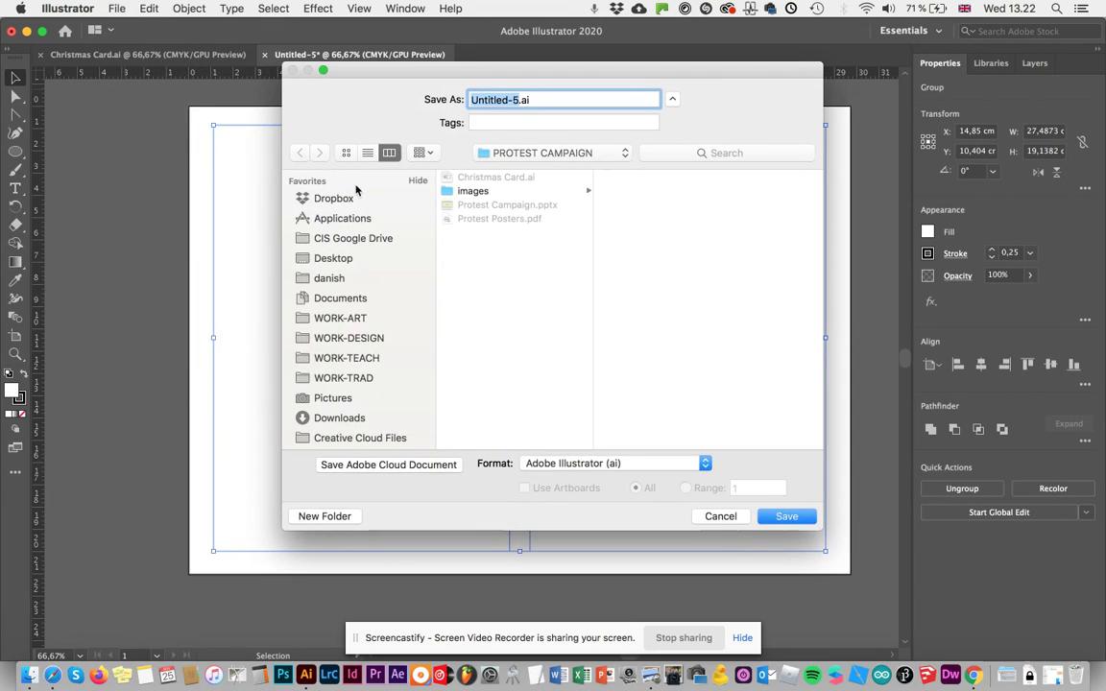
left_click(335, 261)
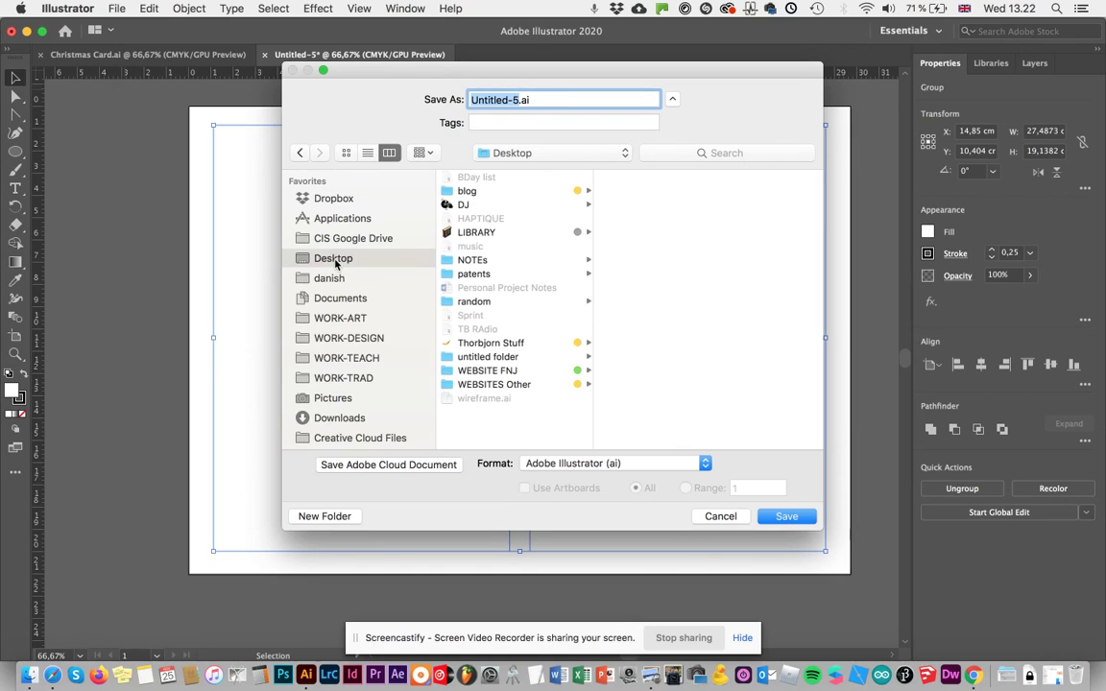
left_click(327, 518)
type("ci")
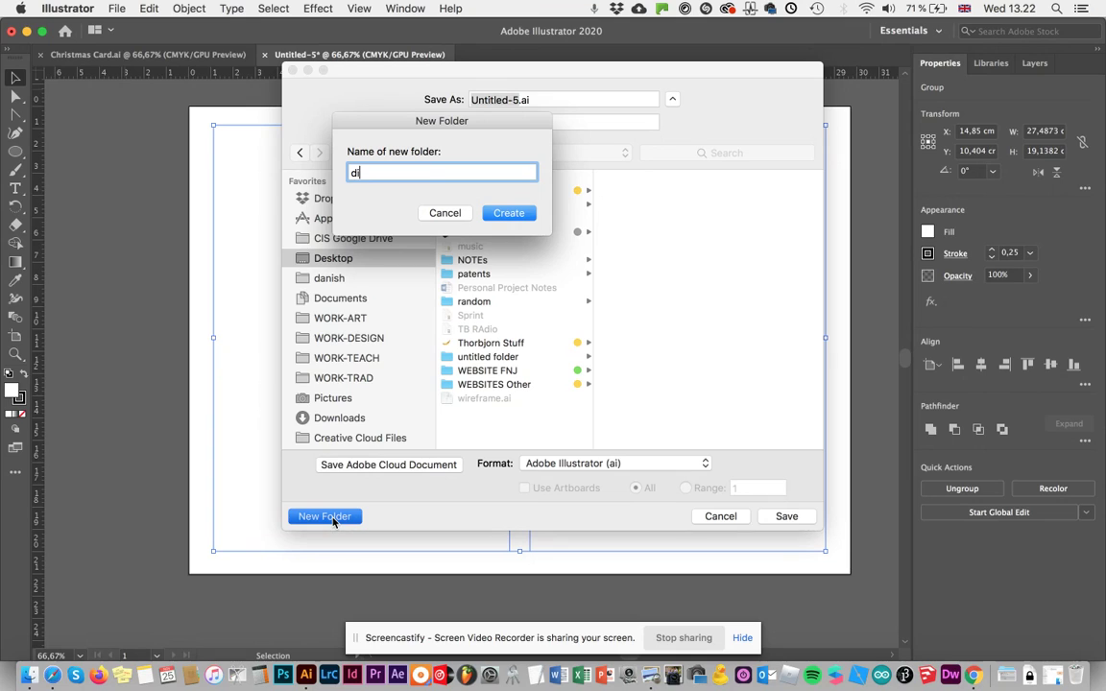
type("gital design")
key("Return")
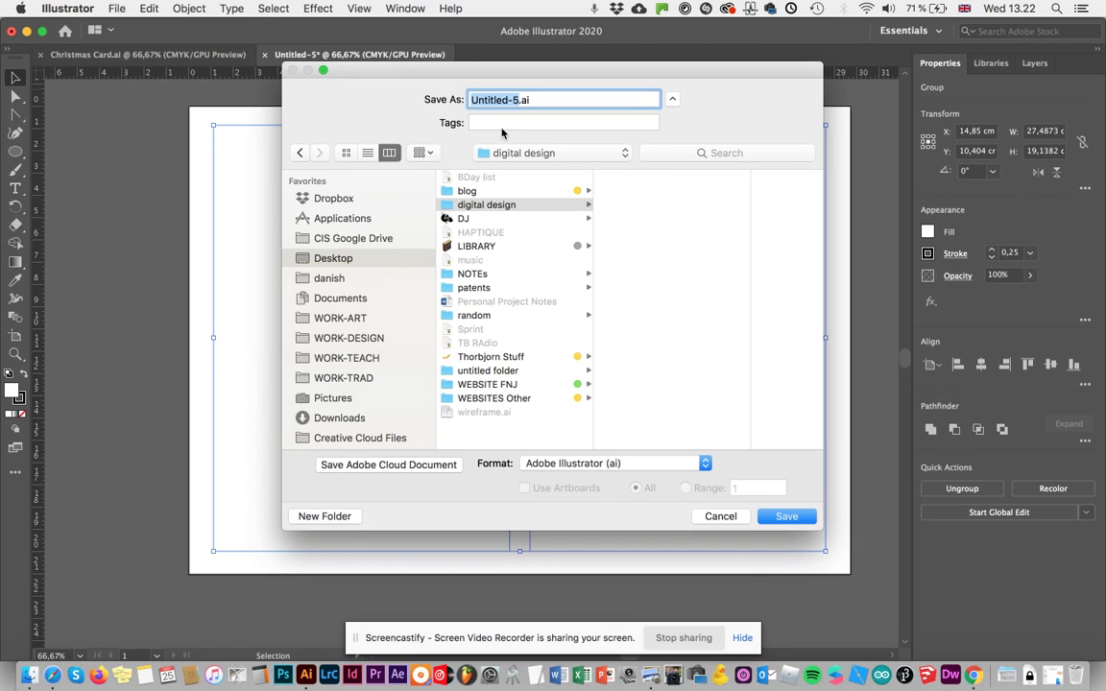
Name the file "christmas card" and save it in Adobe Illustrator (ai) format with the default Illustrator 2020 options
type("chir")
key("BackSpace")
key("BackSpace")
type("ristmas car")
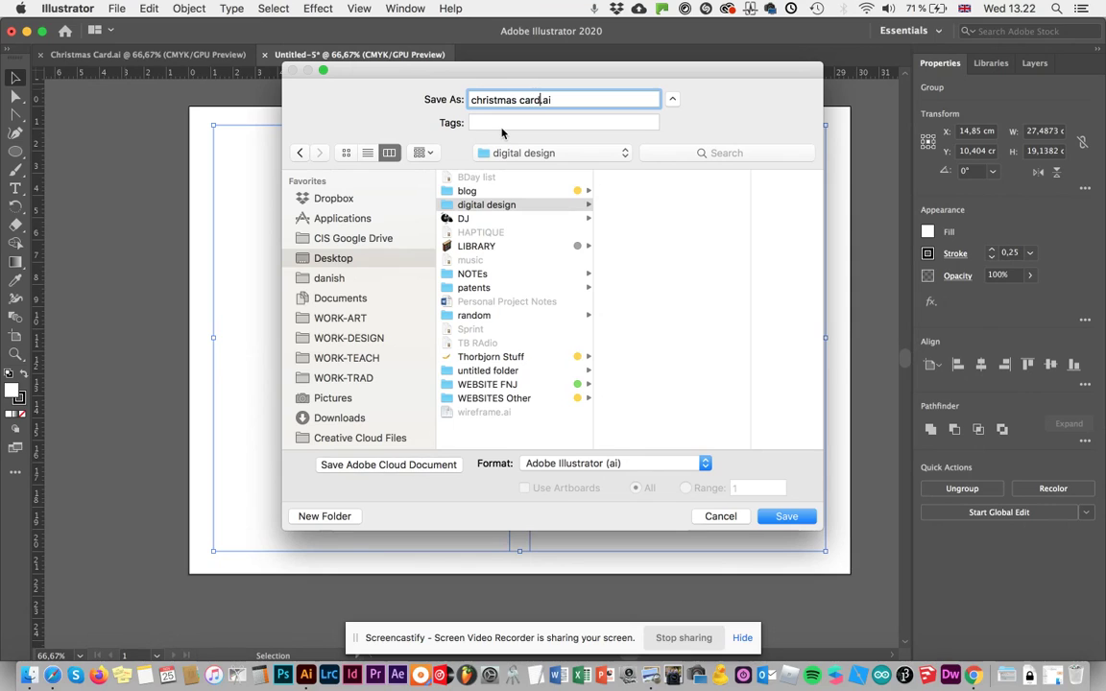
type("d")
left_click(778, 519)
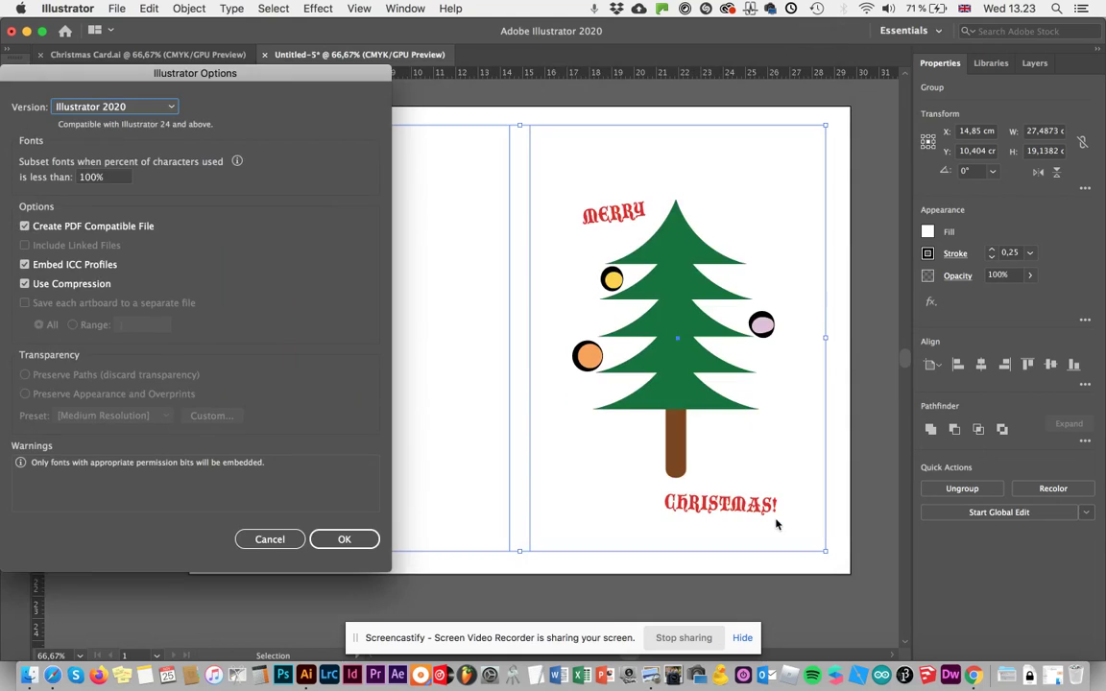
left_click(348, 539)
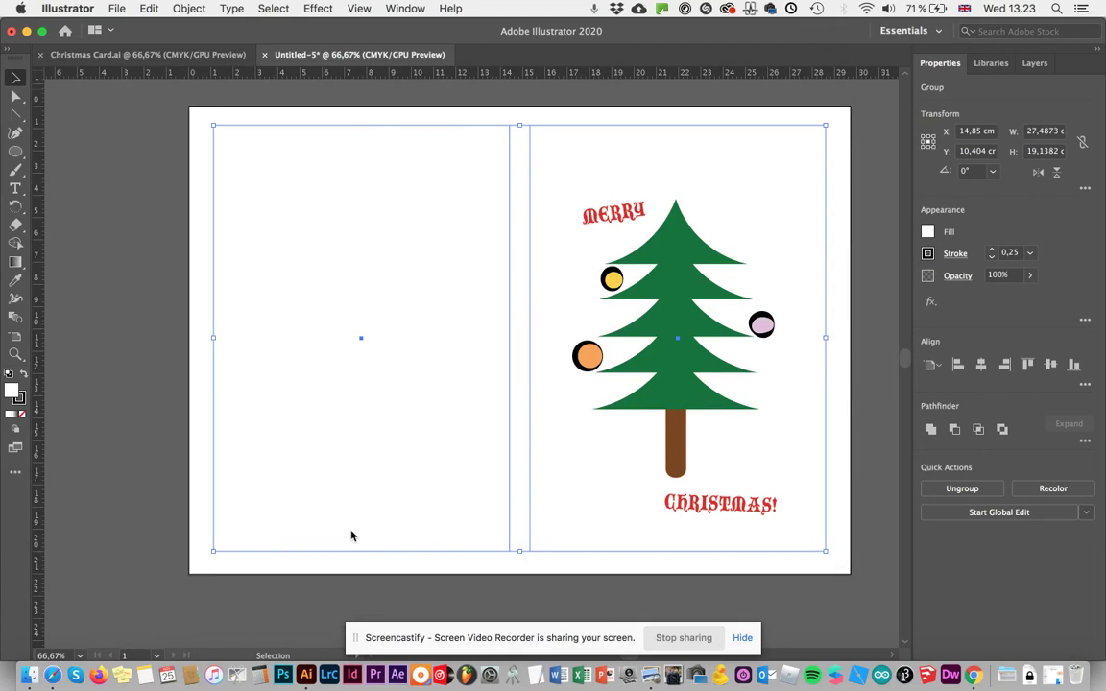
Export the card as the JPEG file christmas card.jpg in the "digital design" folder, using the RGB color model
left_click(119, 7)
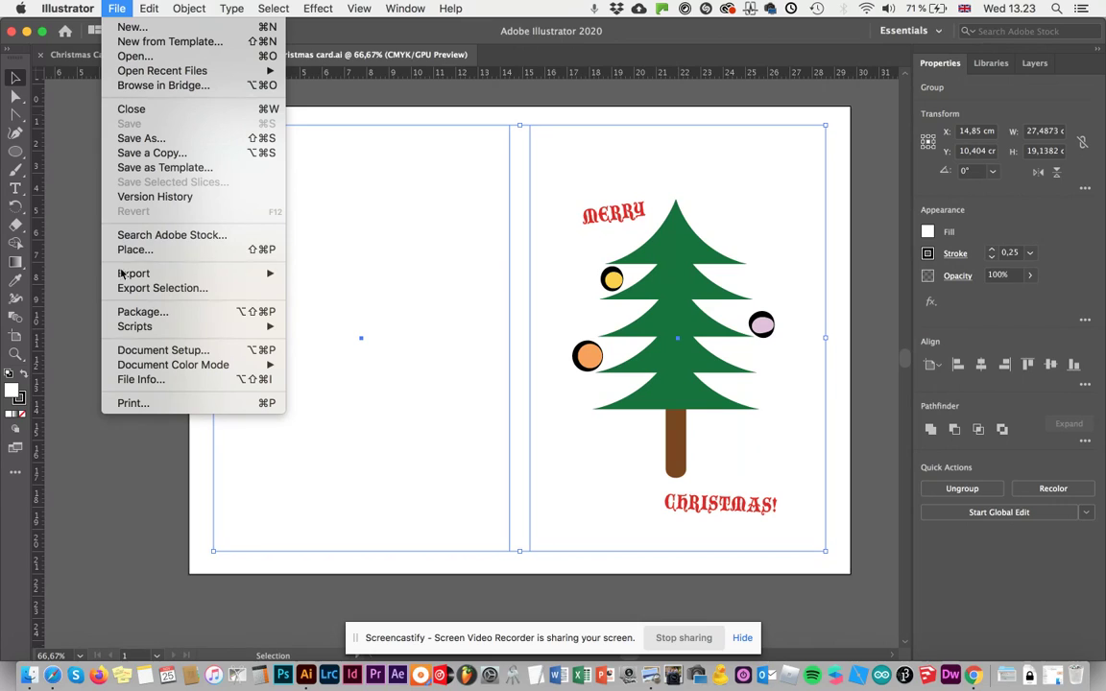
mouse_move(134, 276)
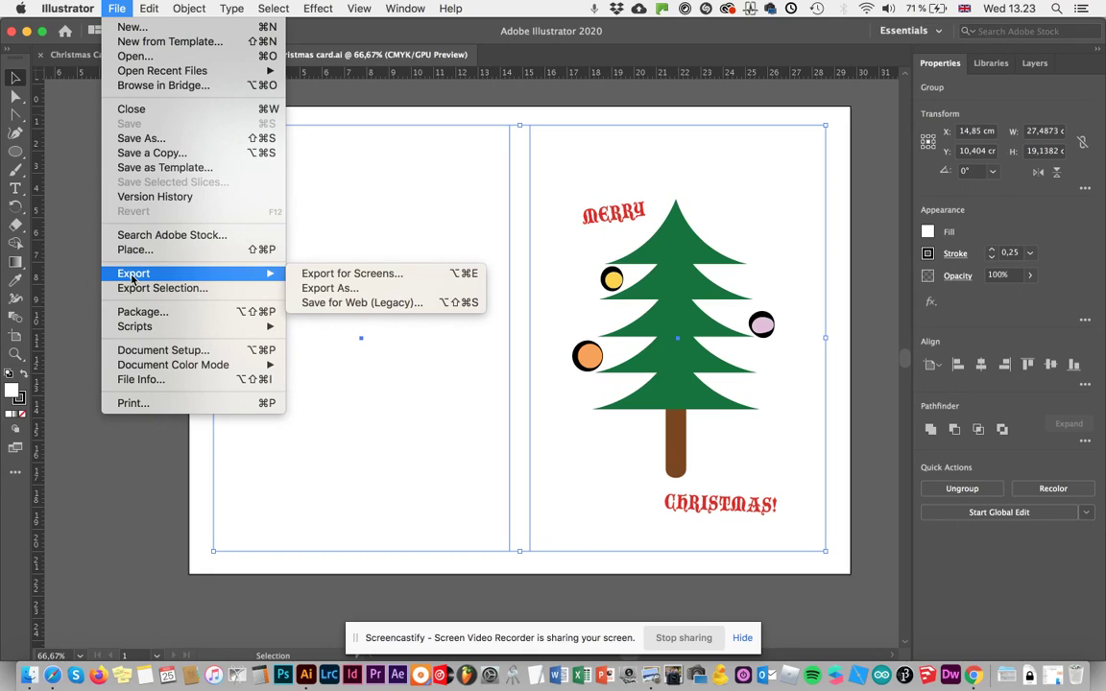
left_click(317, 288)
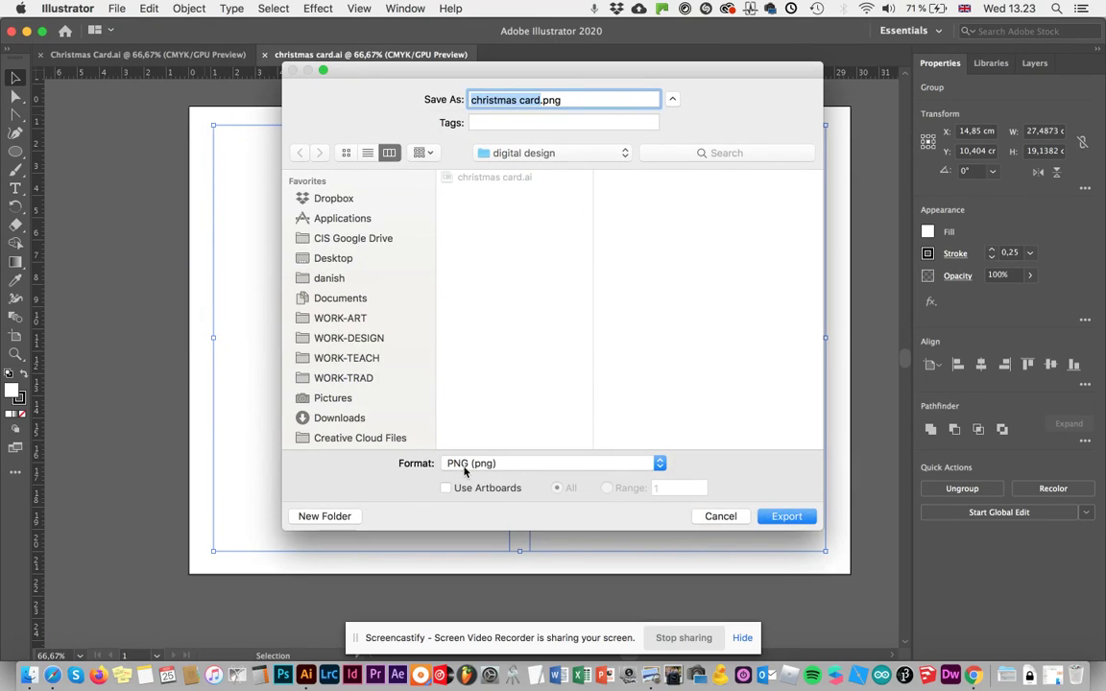
left_click(660, 463)
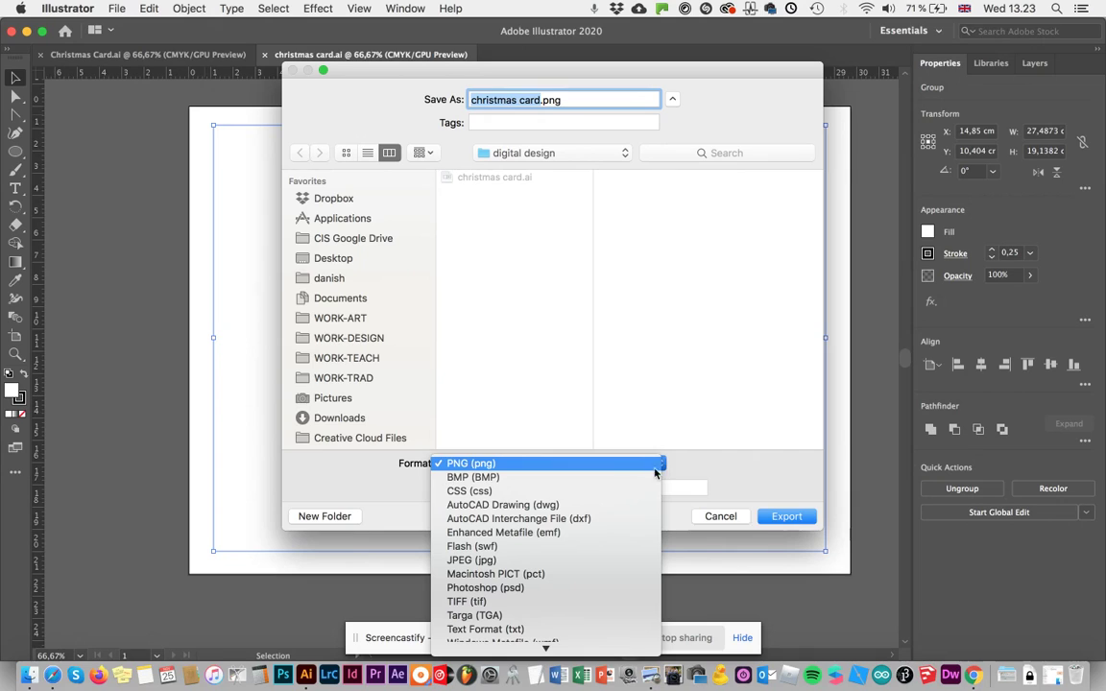
left_click(582, 561)
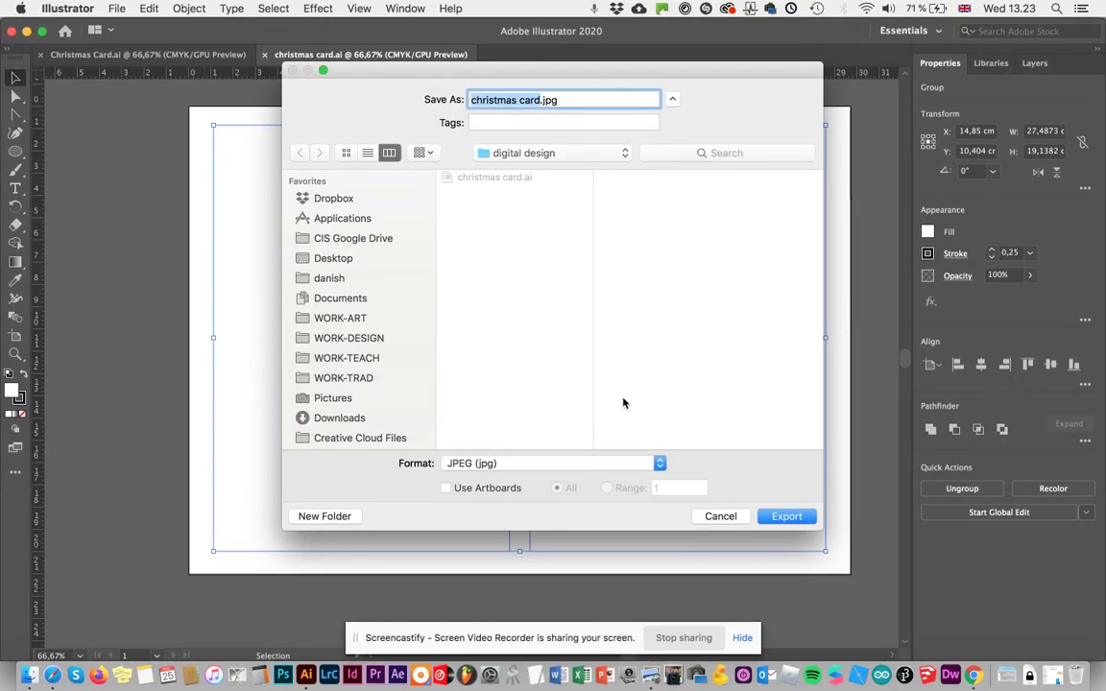
left_click(784, 519)
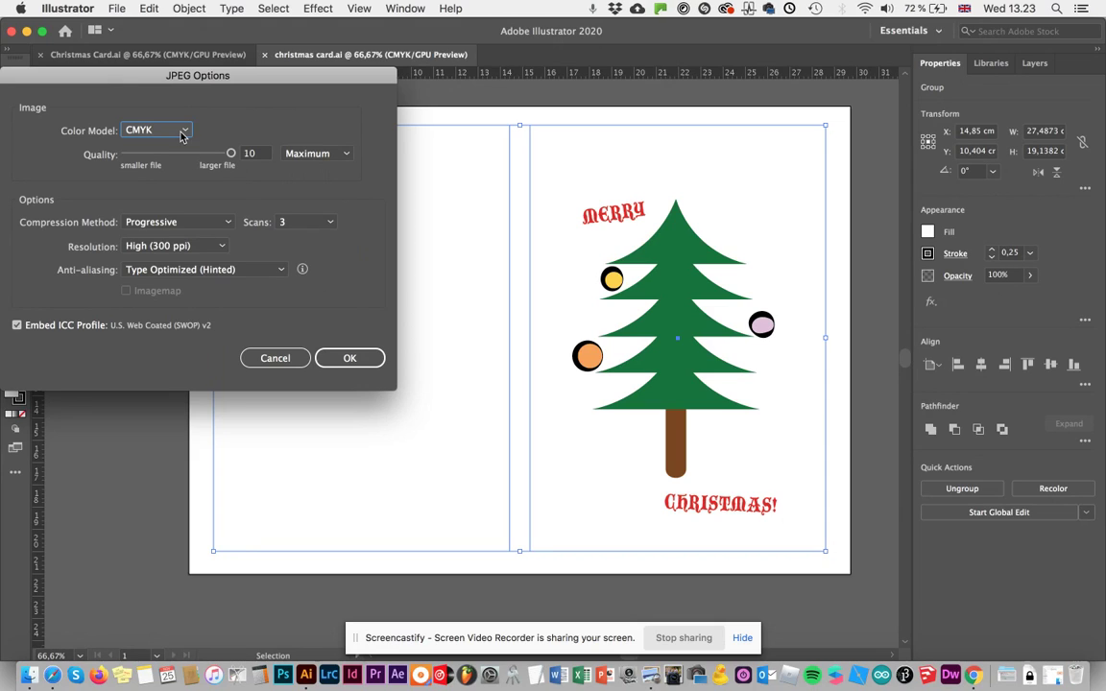
left_click(163, 130)
left_click(159, 140)
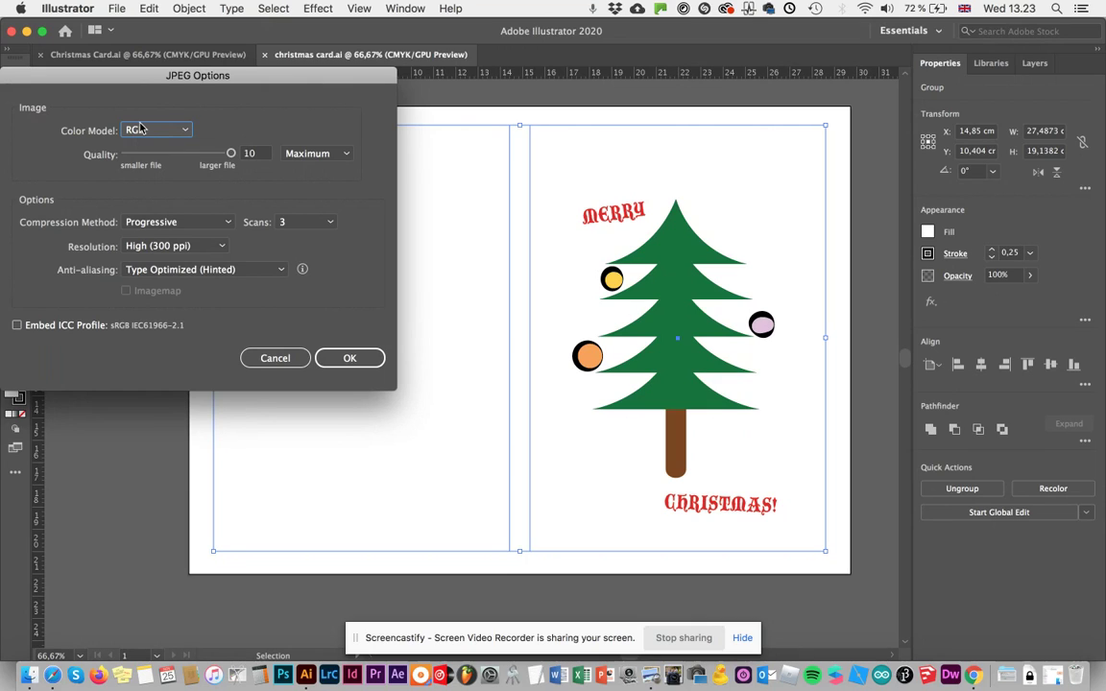
left_click(349, 360)
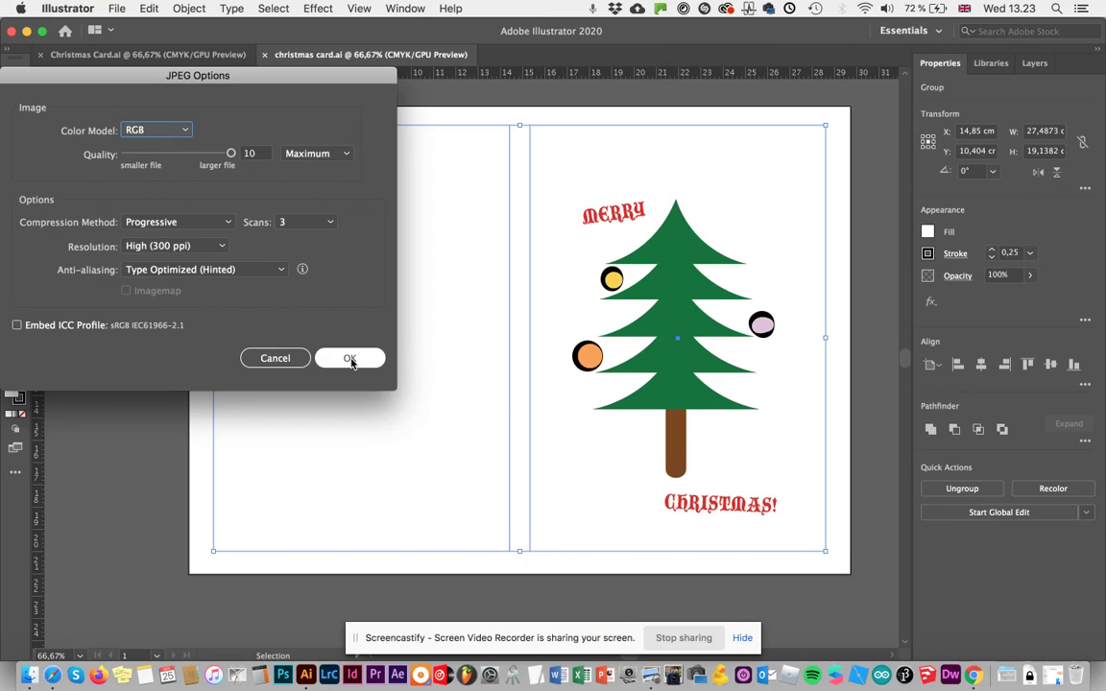